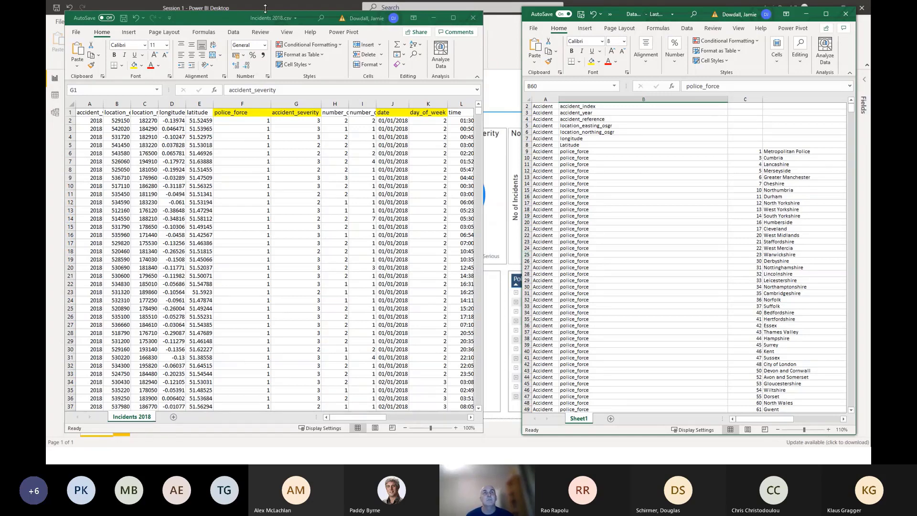
- Reposition the Incidents 2018.csv window beside the data guide workbook and examine the longitude column
drag(238, 16, 254, 14)
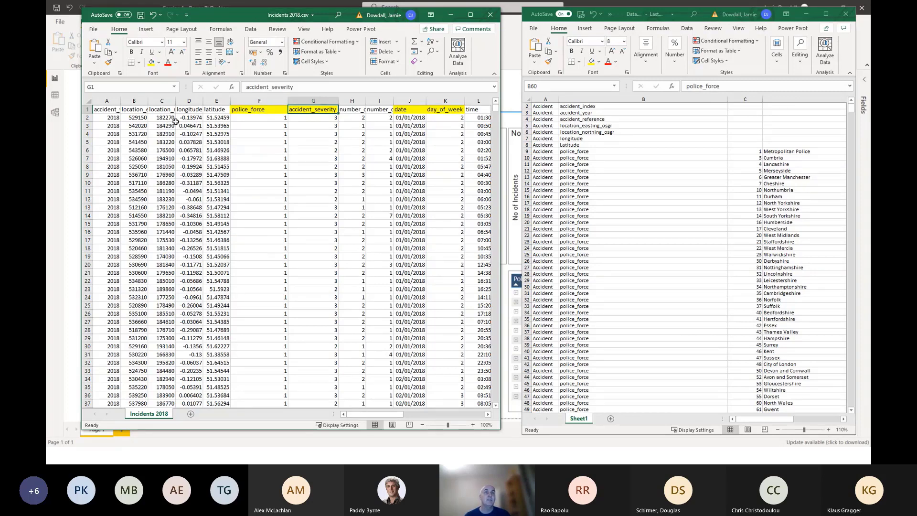
click(189, 100)
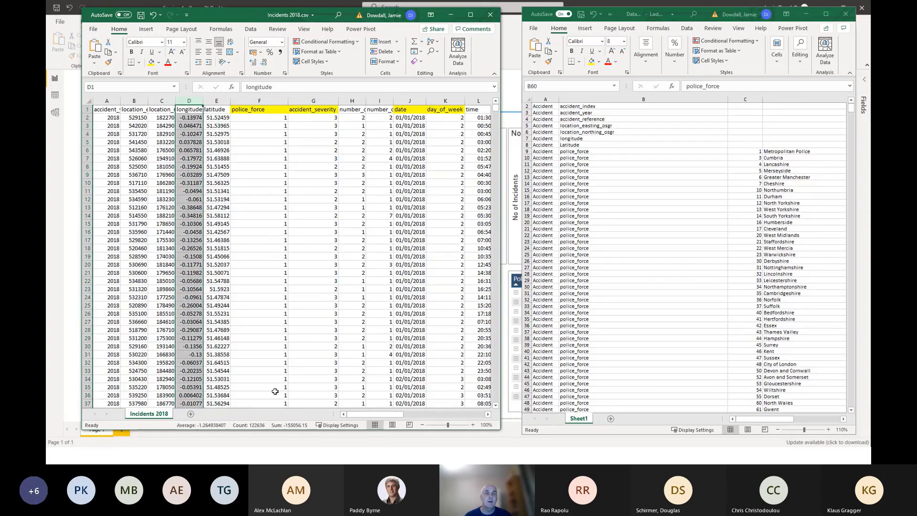
click(258, 305)
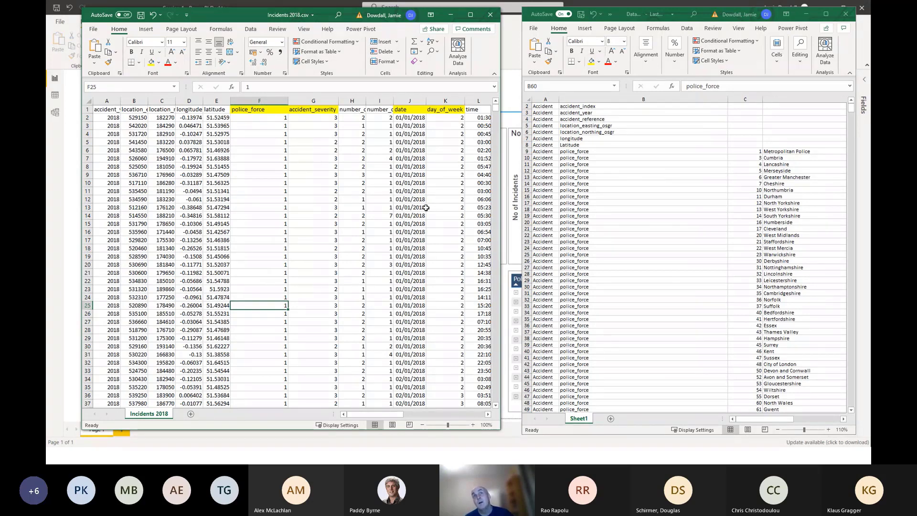
- Compare the police_force codes in Incidents 2018.csv with the police force codes and names in the data guide workbook
click(606, 153)
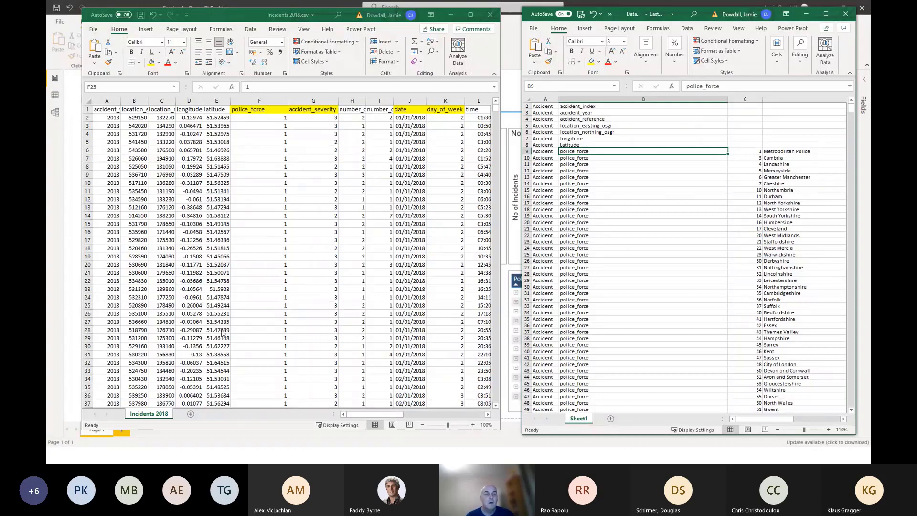
click(267, 119)
click(267, 123)
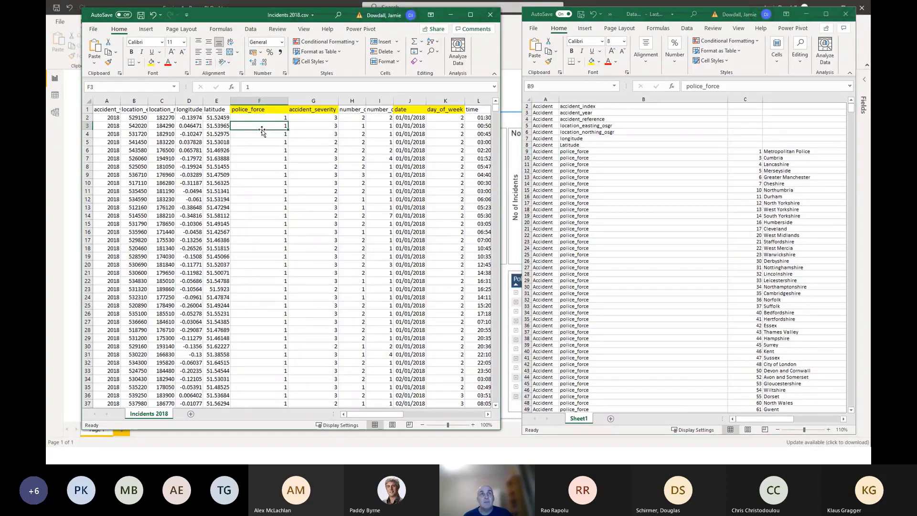
click(267, 118)
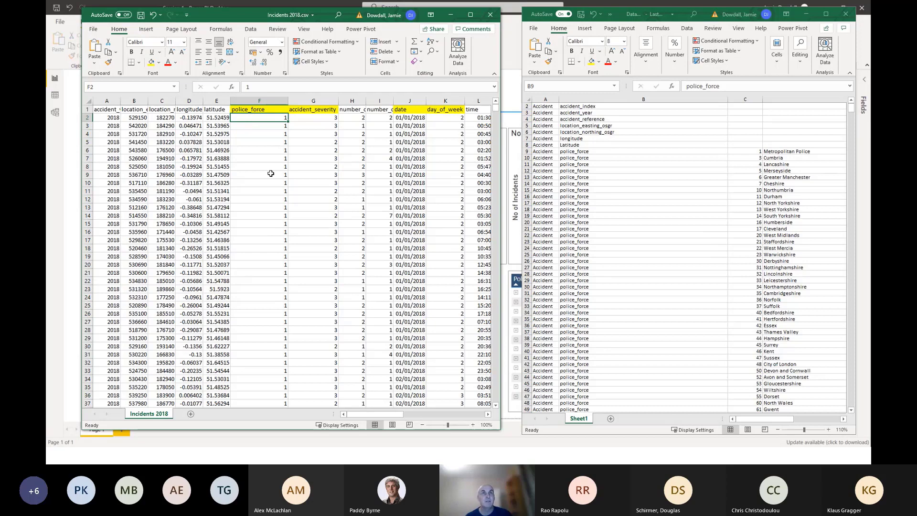
scroll(265, 194, down, 1)
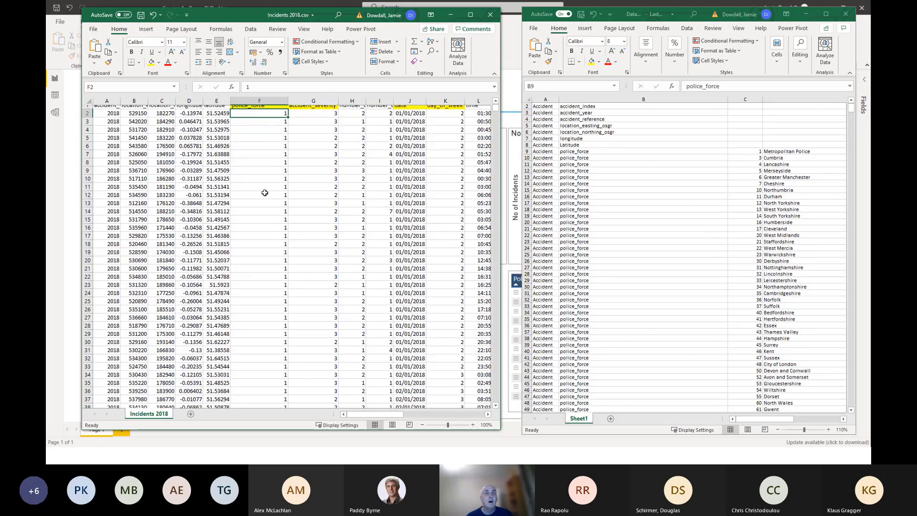
scroll(265, 193, up, 1)
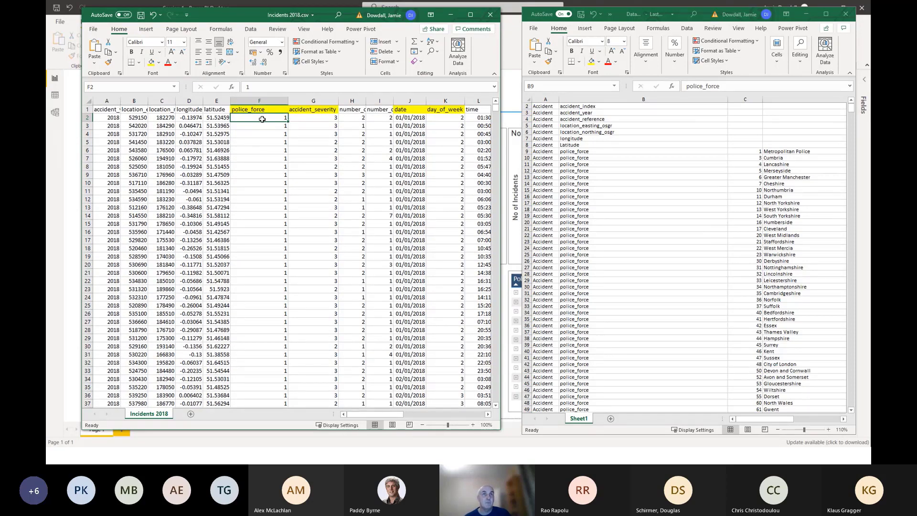
drag(497, 115, 490, 234)
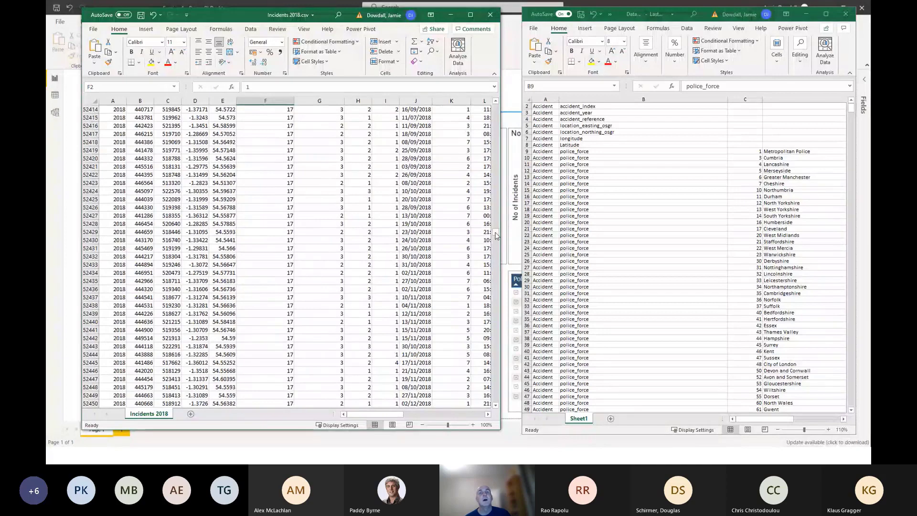
drag(497, 235, 497, 109)
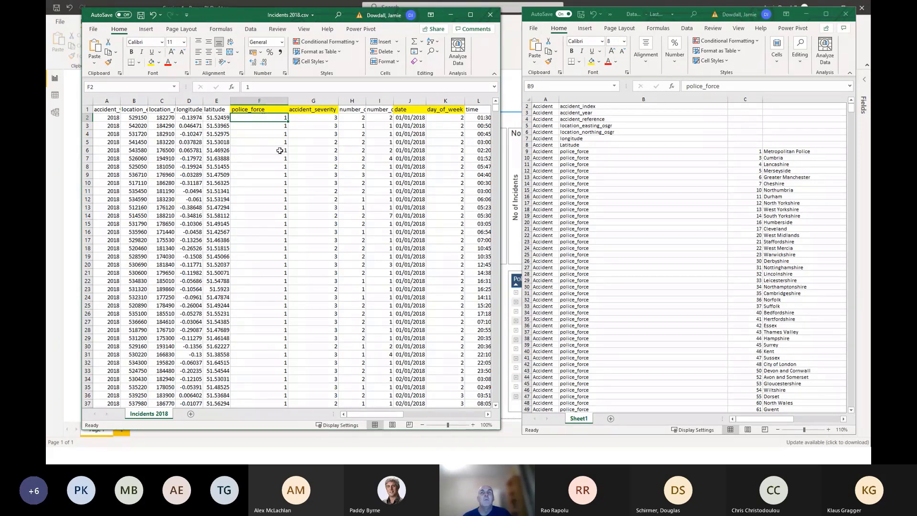
click(757, 151)
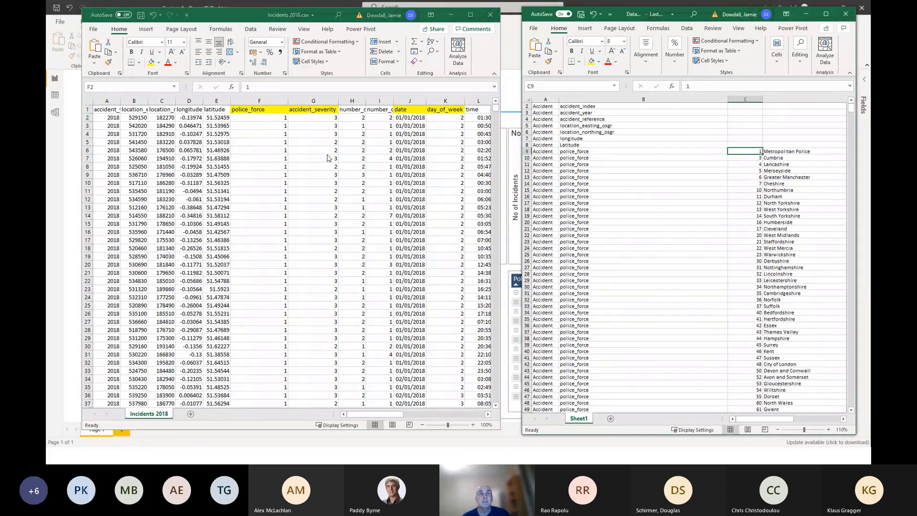
click(270, 118)
click(771, 151)
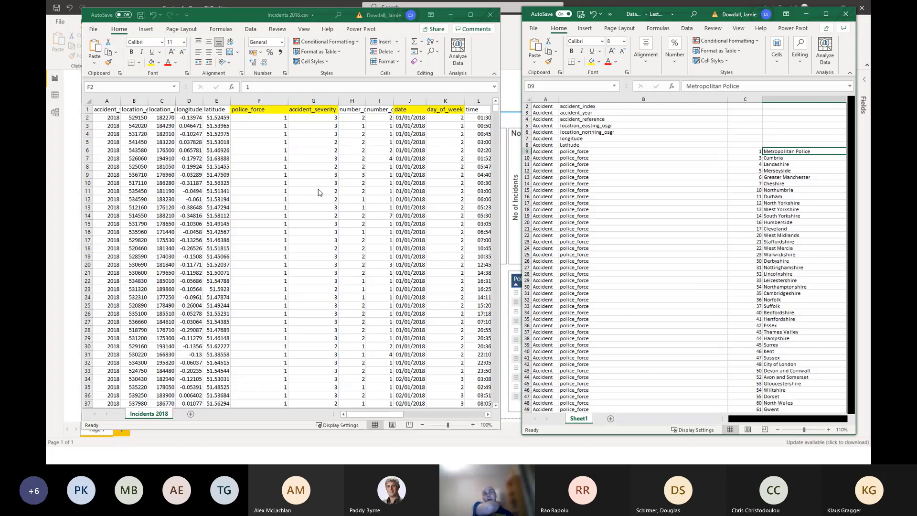
click(327, 417)
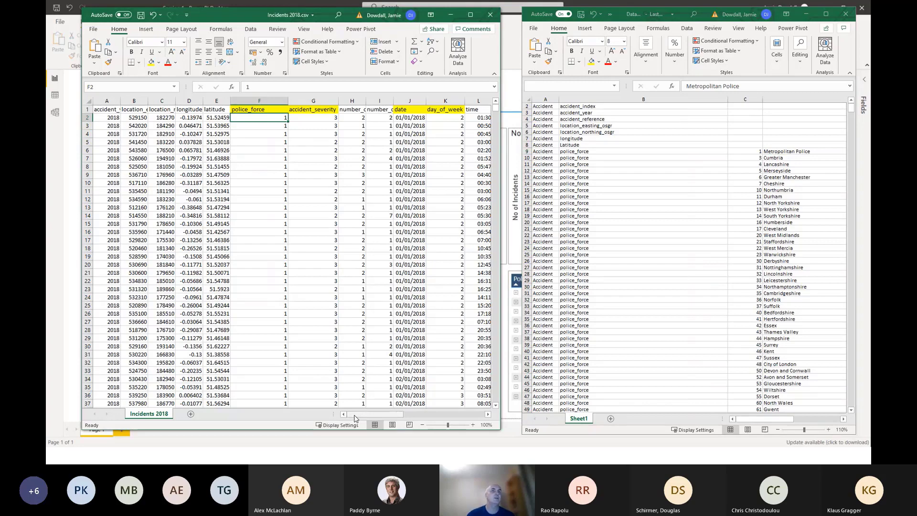
mouse_move(359, 416)
mouse_down()
mouse_move(442, 423)
mouse_move(359, 420)
mouse_up()
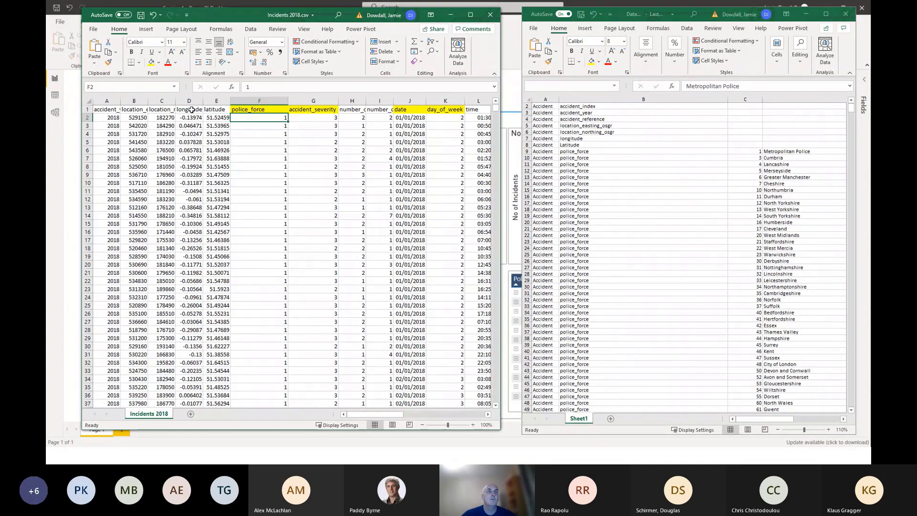
- Highlight the longitude and latitude headers in yellow in Incidents 2018.csv and widen the location_easting column
click(192, 110)
click(151, 63)
click(217, 109)
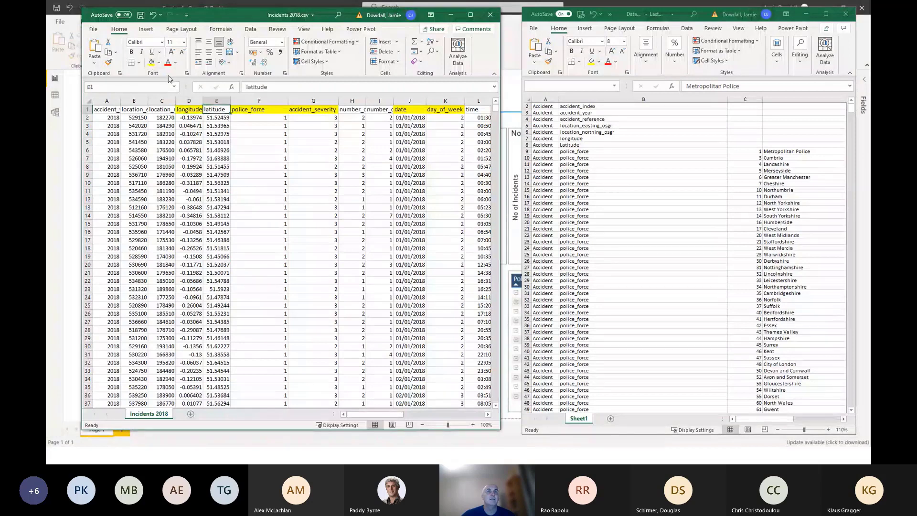
click(152, 64)
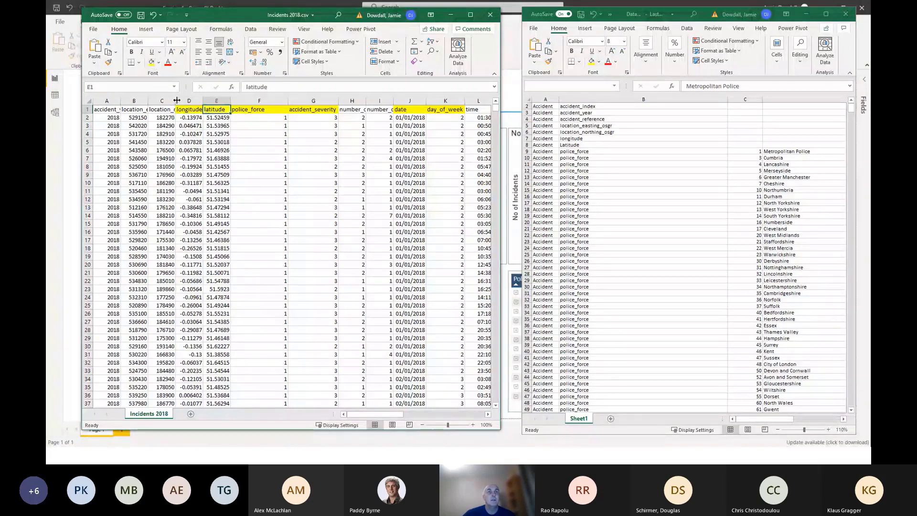
drag(177, 101, 172, 101)
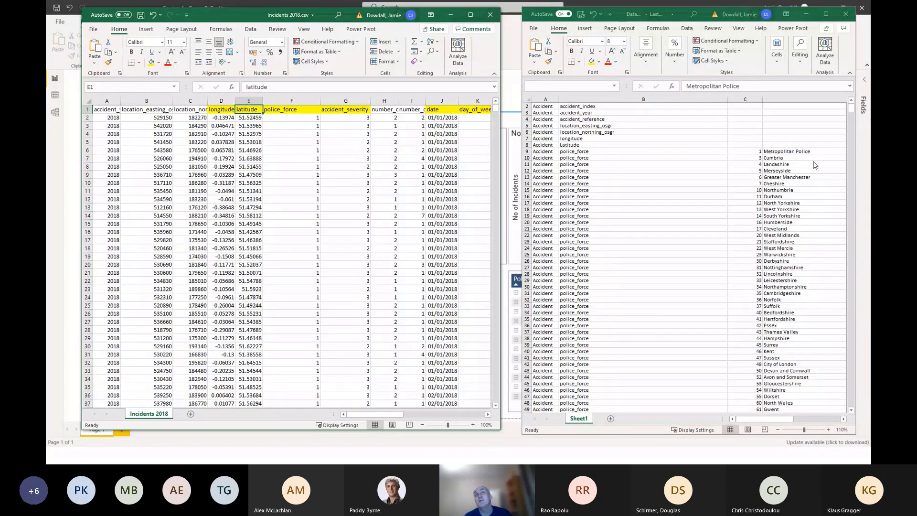
- Examine the accident_severity and date columns of the incidents sheet and the code lists further down the data guide
click(344, 111)
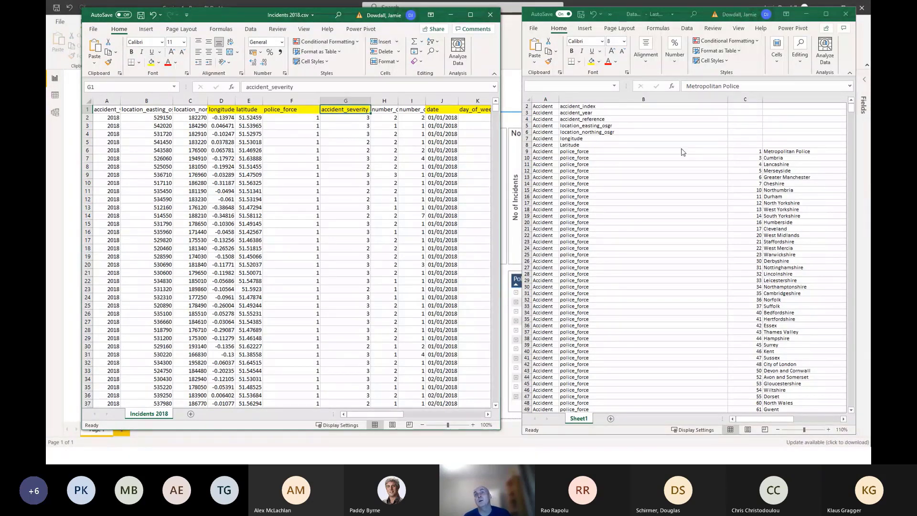
click(585, 150)
scroll(641, 159, down, 3)
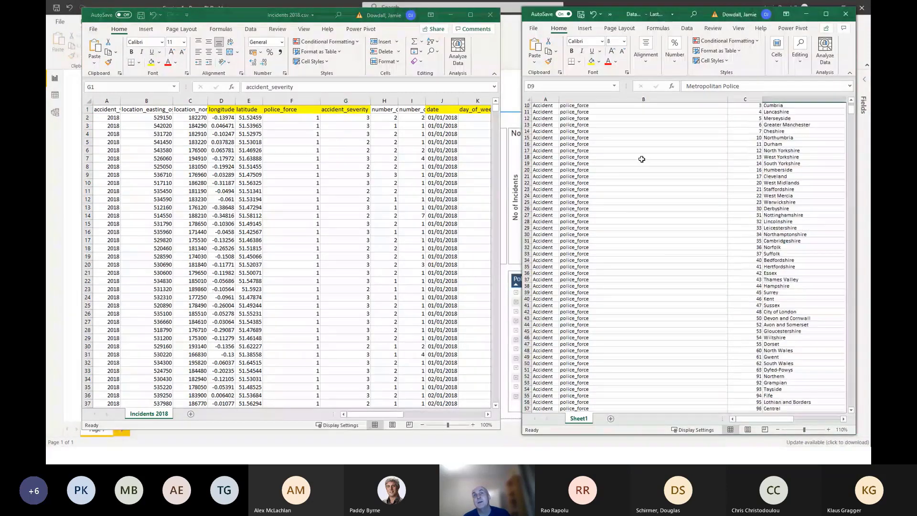
mouse_move(852, 112)
mouse_down()
mouse_move(854, 152)
mouse_move(853, 128)
mouse_up()
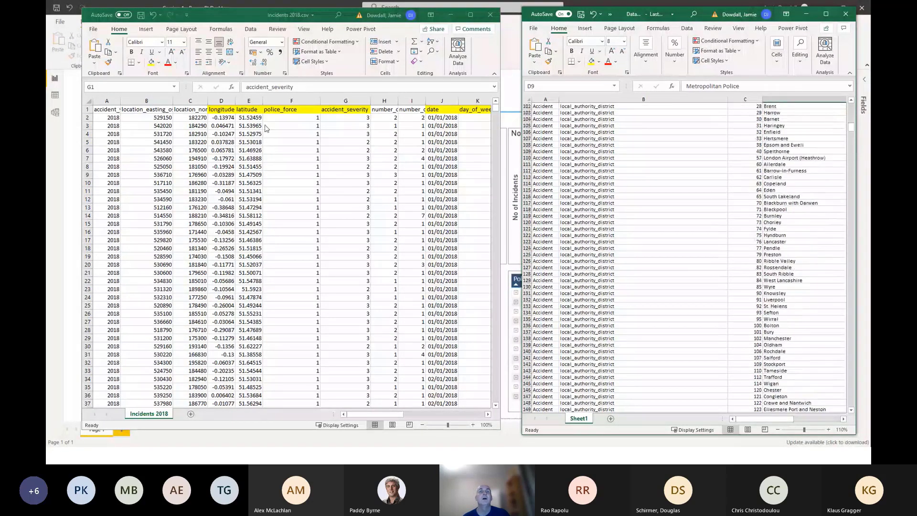
click(448, 112)
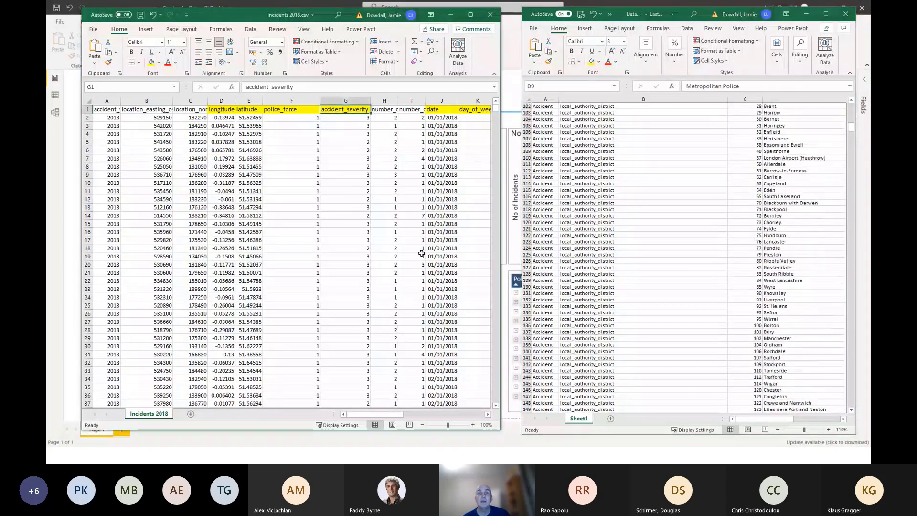
drag(368, 413, 389, 415)
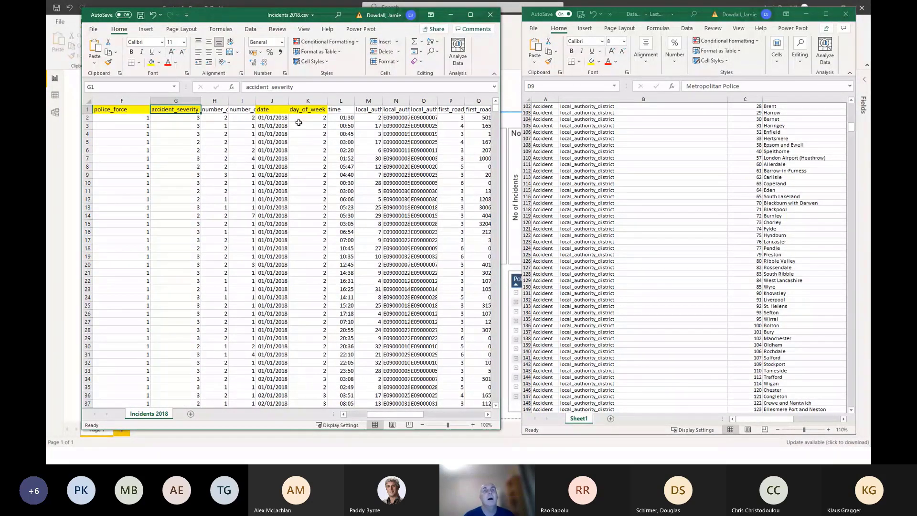
click(273, 101)
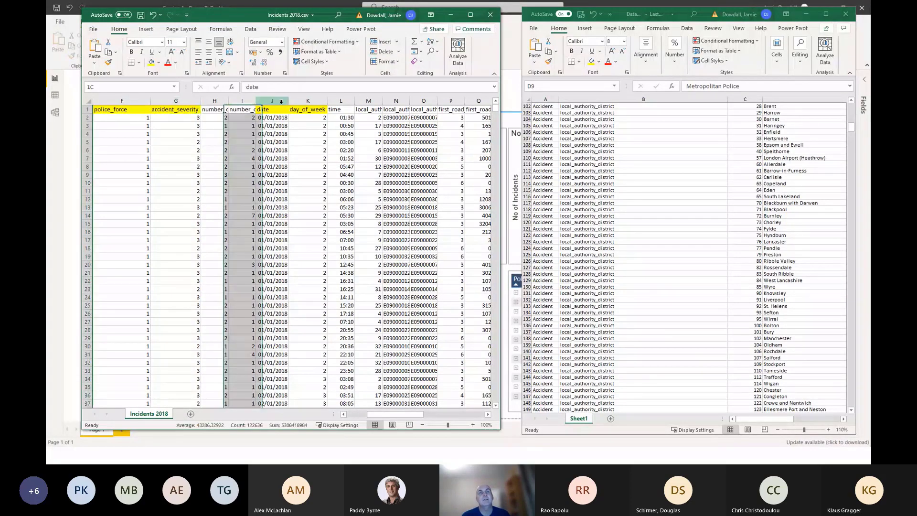
drag(379, 417, 359, 417)
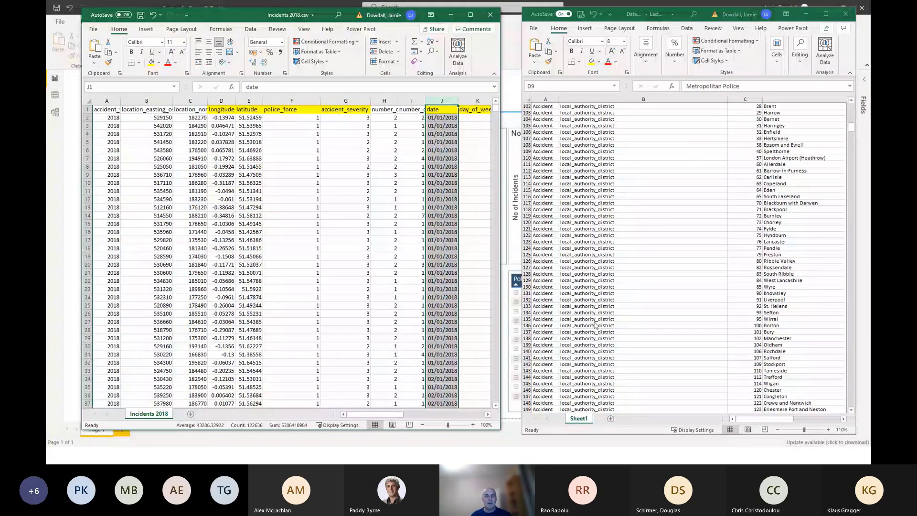
- Minimize both workbooks, switch to Power BI Desktop, and create a new blank report in a maximized window
click(450, 15)
click(806, 15)
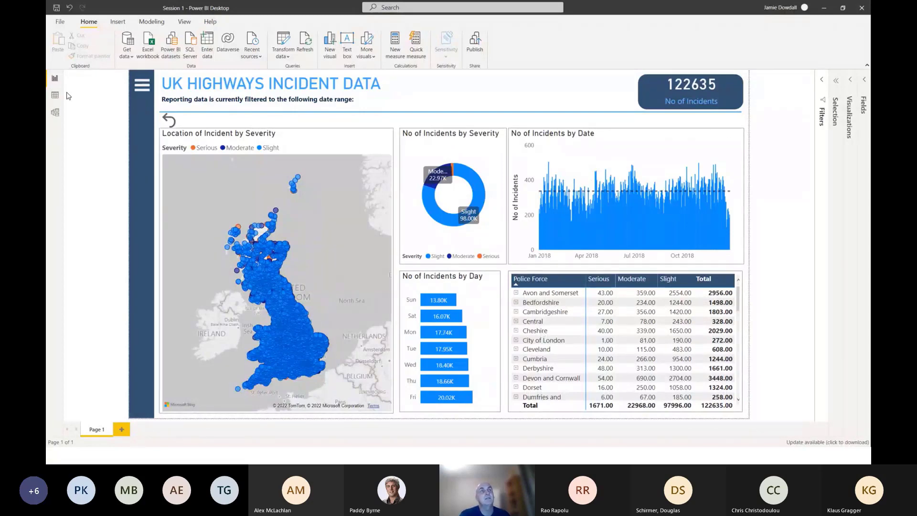
click(60, 23)
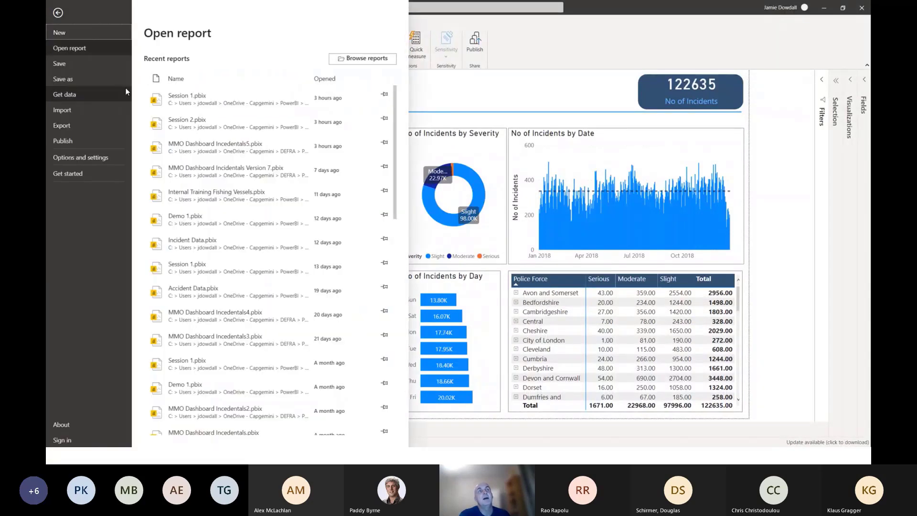
click(58, 14)
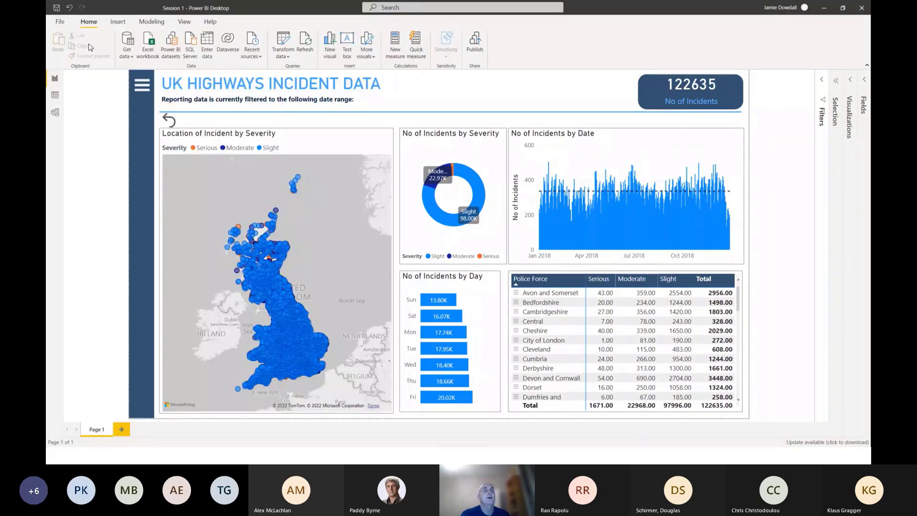
click(62, 22)
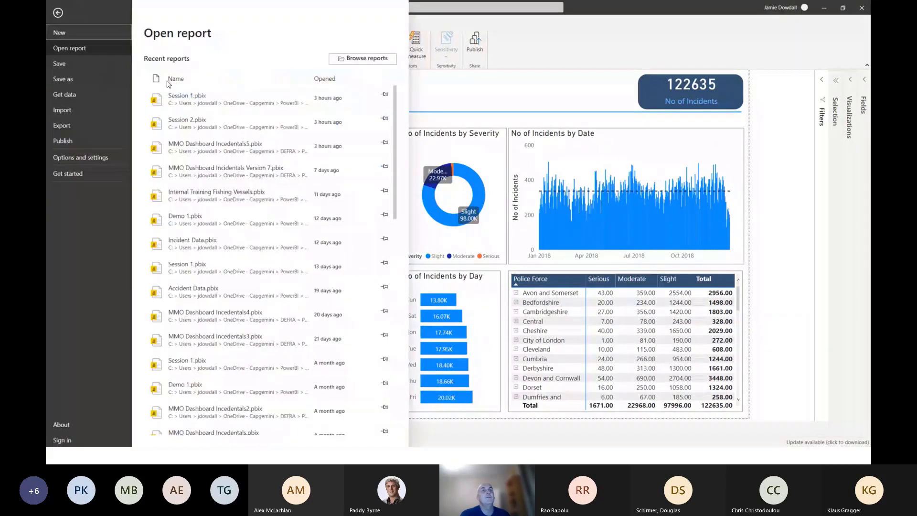
click(79, 33)
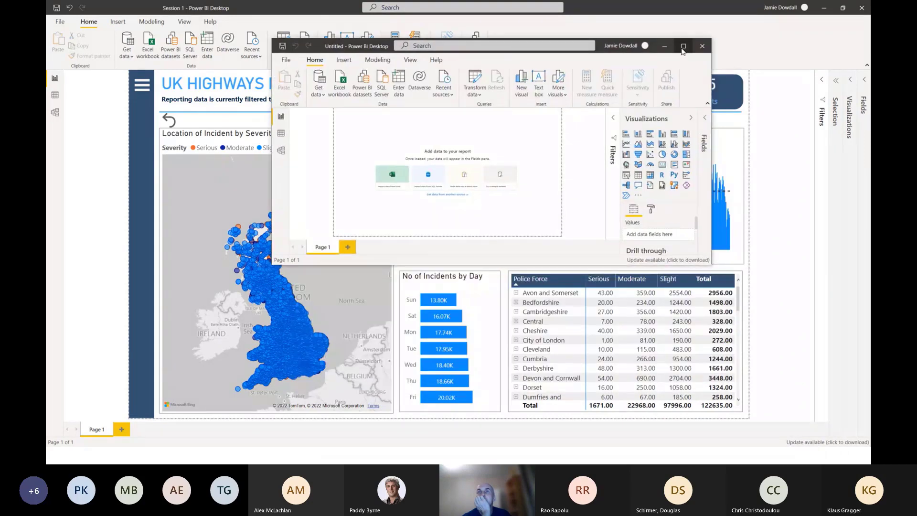
click(684, 46)
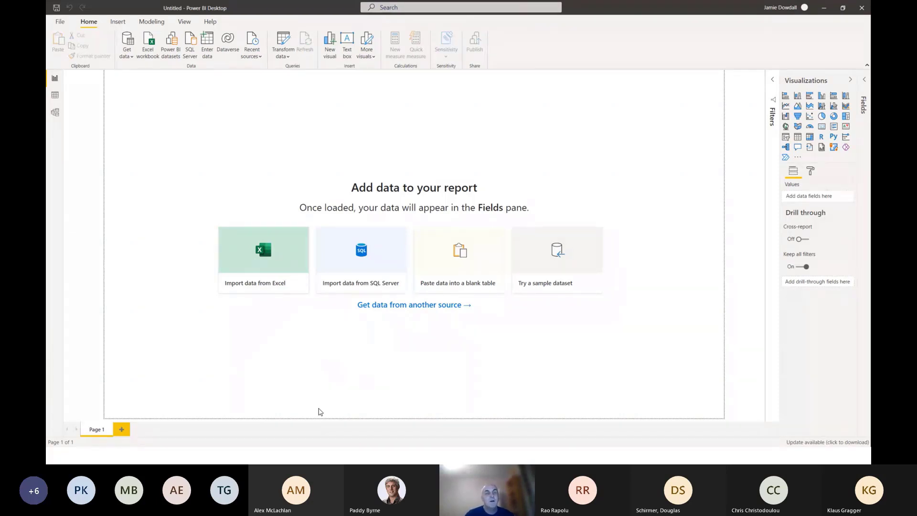
- Open the Power Query Editor through Transform data and resize it to a smaller window over the report canvas
click(131, 57)
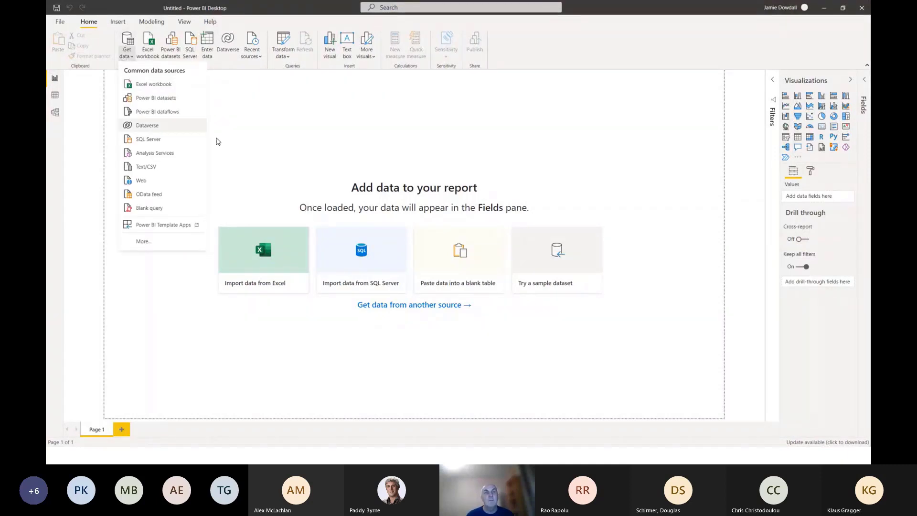
click(256, 122)
click(281, 55)
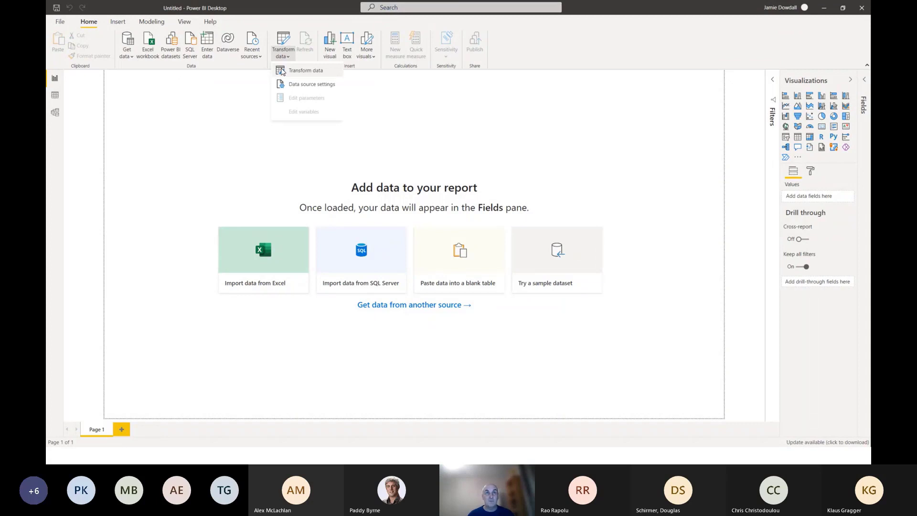
click(290, 71)
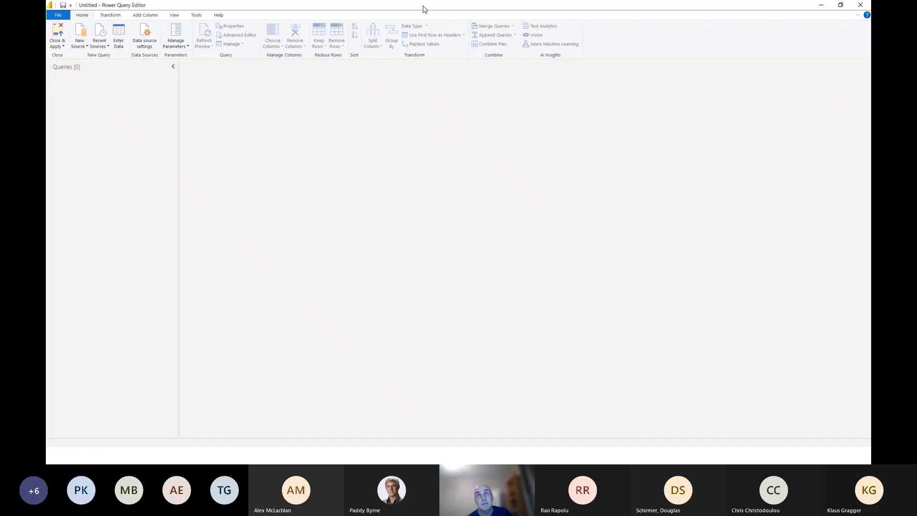
drag(425, 9, 339, 55)
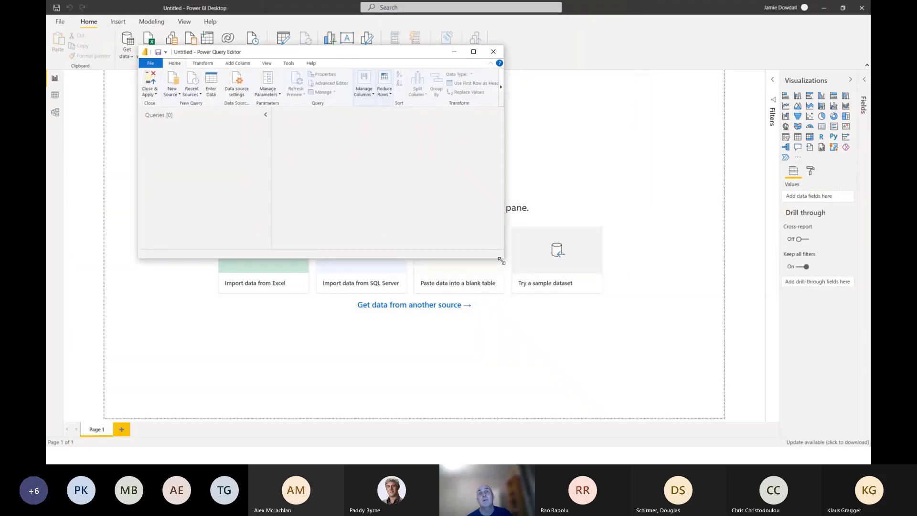
drag(503, 260, 712, 326)
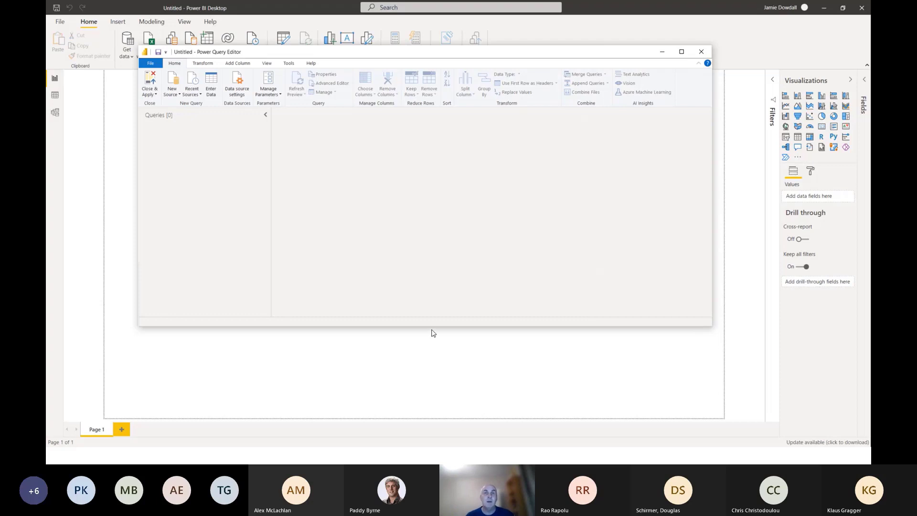
- Enlarge and reposition the Power Query Editor window, and open Incidents 2018.csv as a new Text/CSV source
drag(431, 327, 429, 385)
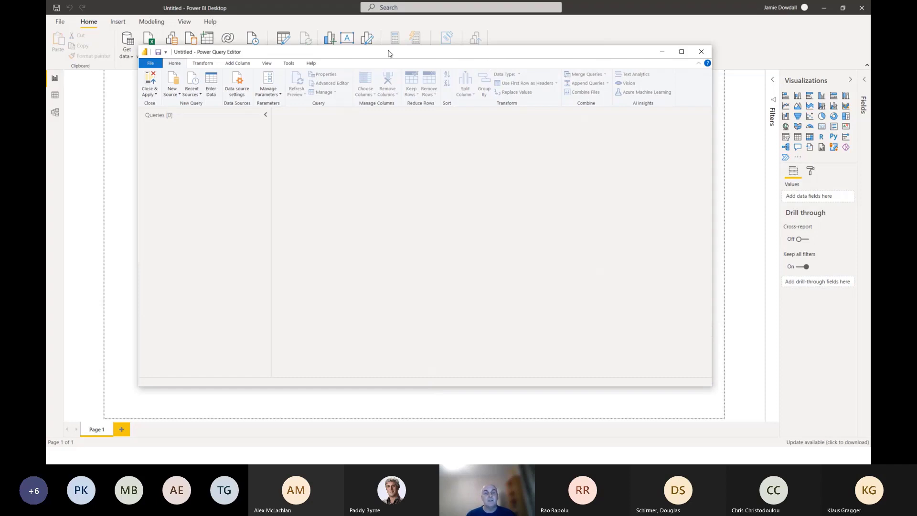
drag(388, 52, 387, 27)
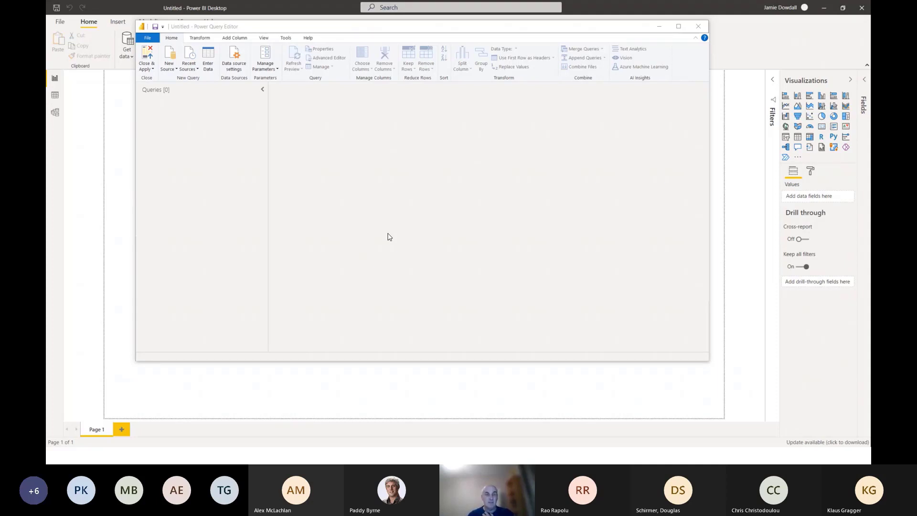
click(171, 70)
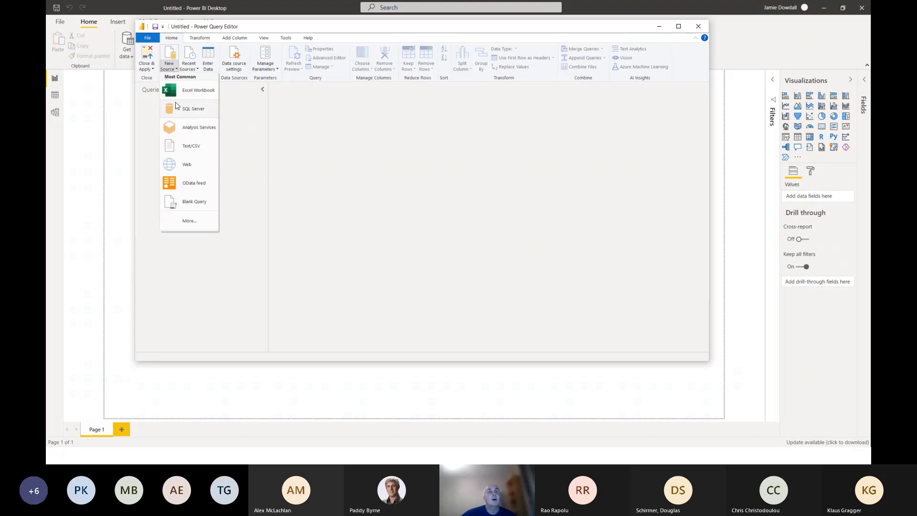
click(187, 150)
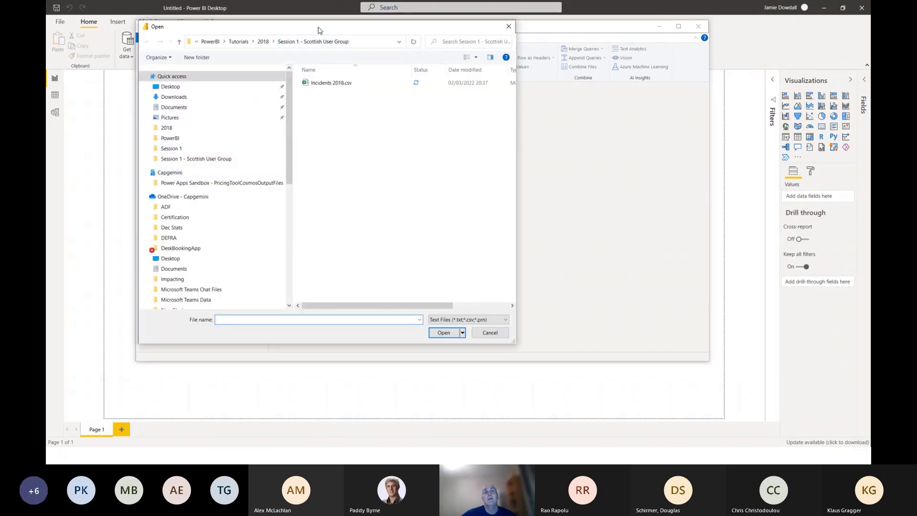
drag(317, 26, 433, 54)
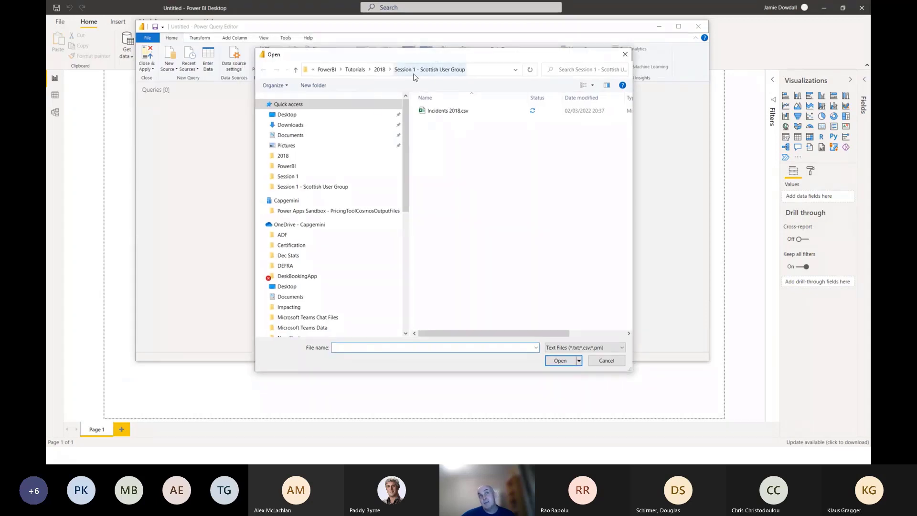
click(449, 114)
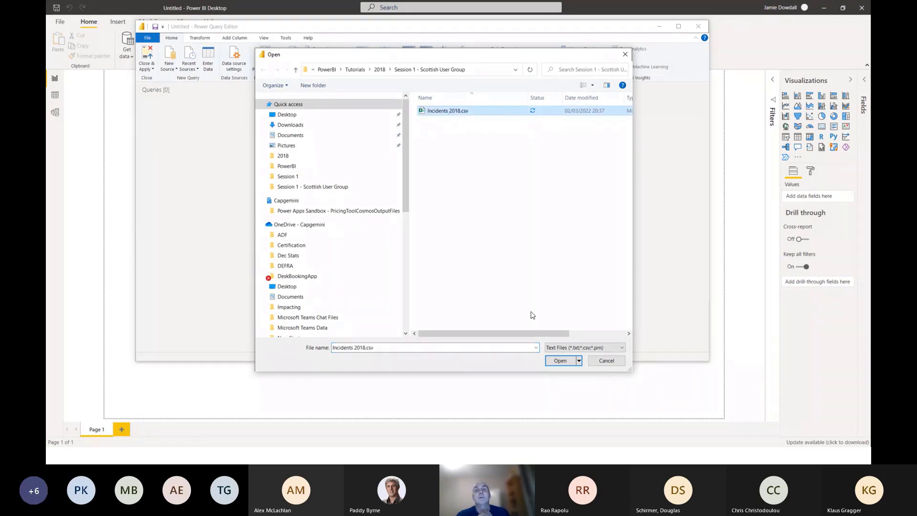
click(553, 361)
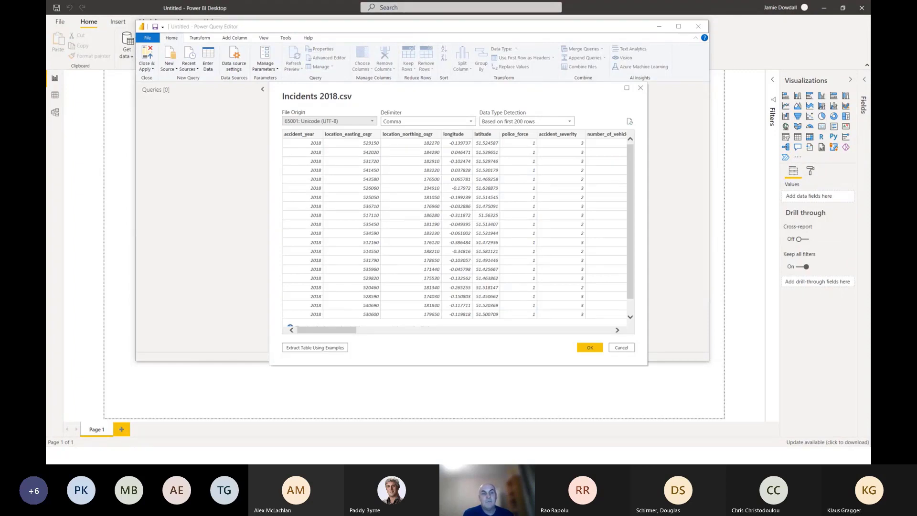
- Move and enlarge the Incidents 2018.csv preview to show more columns, and accept the import
drag(444, 92, 346, 55)
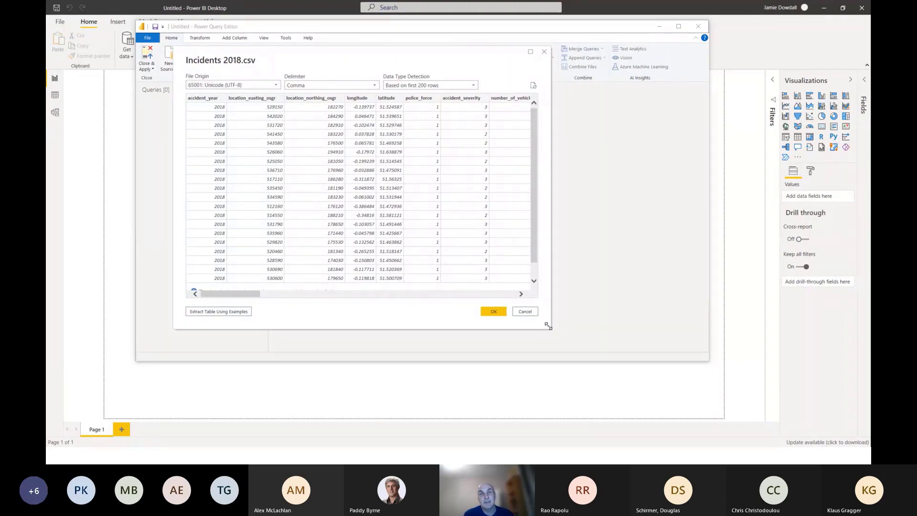
drag(548, 326, 695, 359)
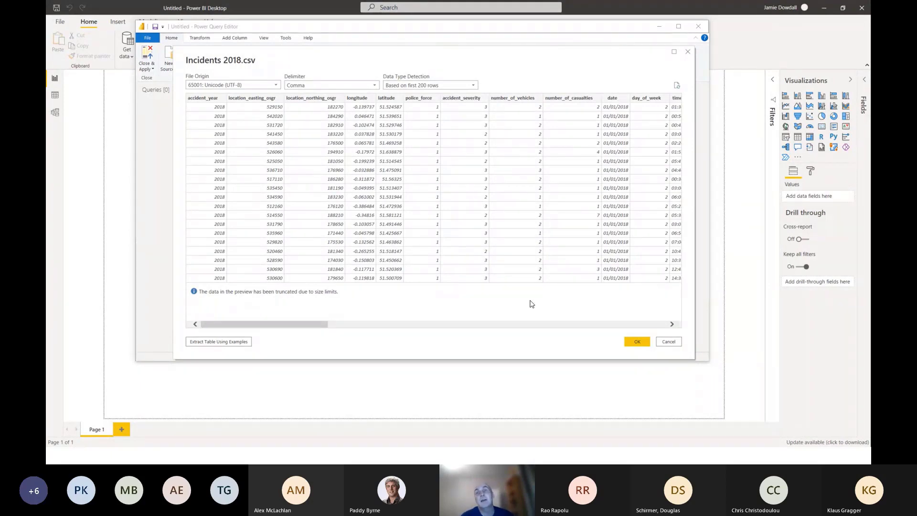
click(637, 341)
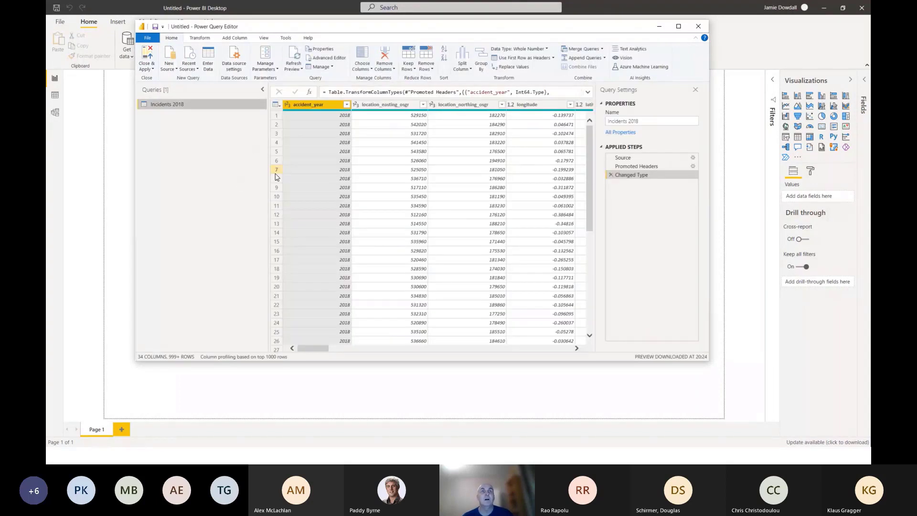
- Narrow the Queries pane, maximize the Power Query Editor, and look across the columns of the Incidents 2018 query
drag(268, 129, 187, 139)
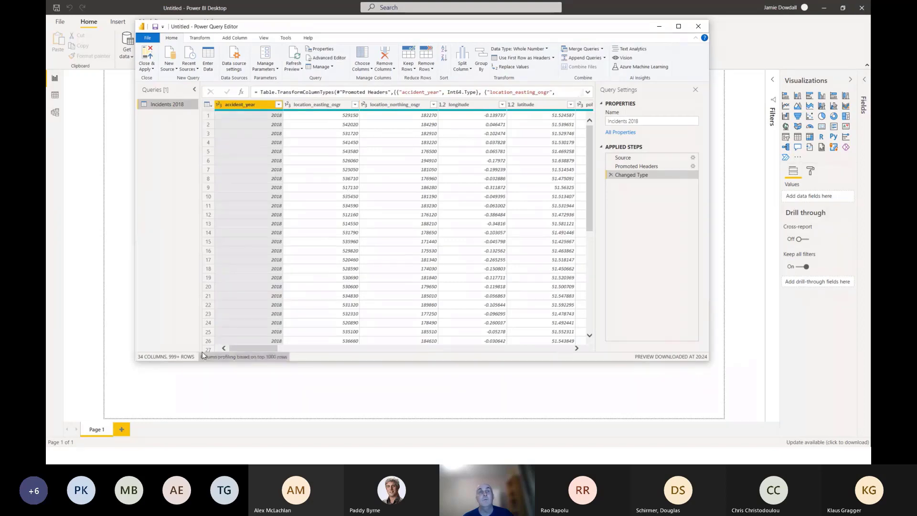
drag(239, 349, 424, 352)
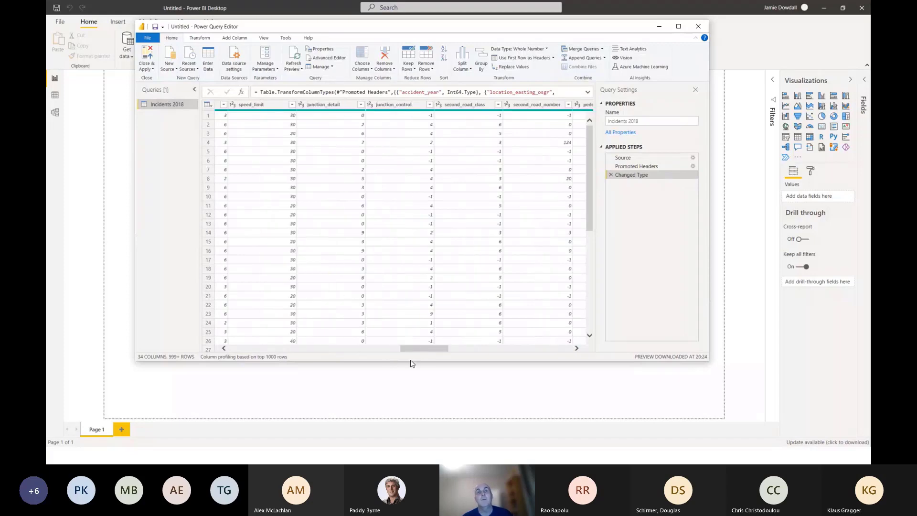
click(678, 26)
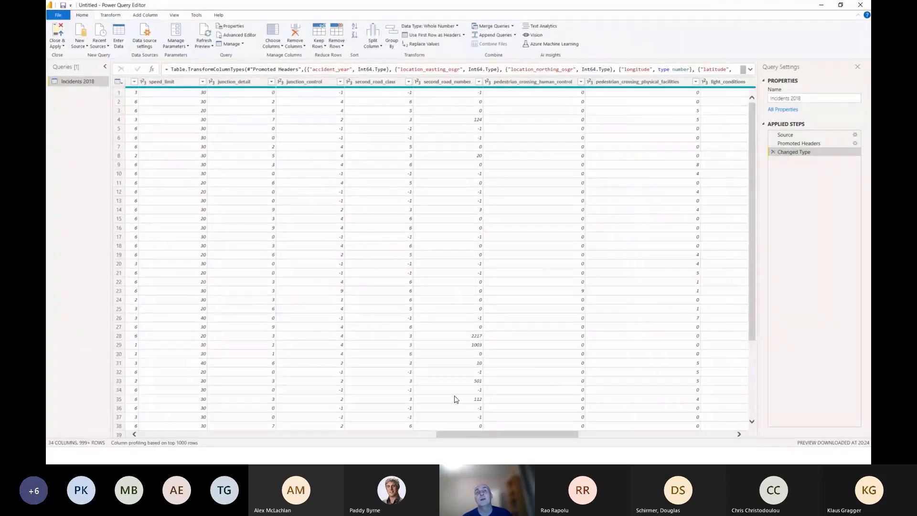
drag(512, 433, 248, 435)
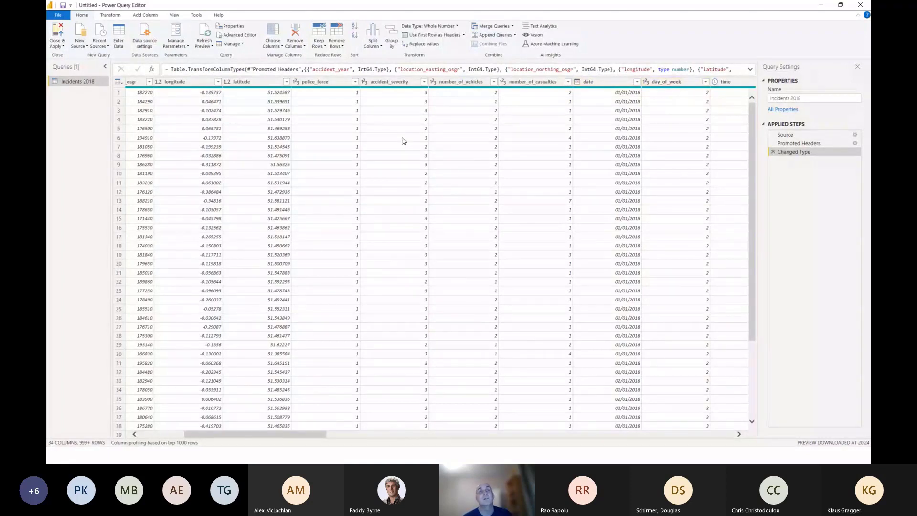
drag(281, 437, 225, 437)
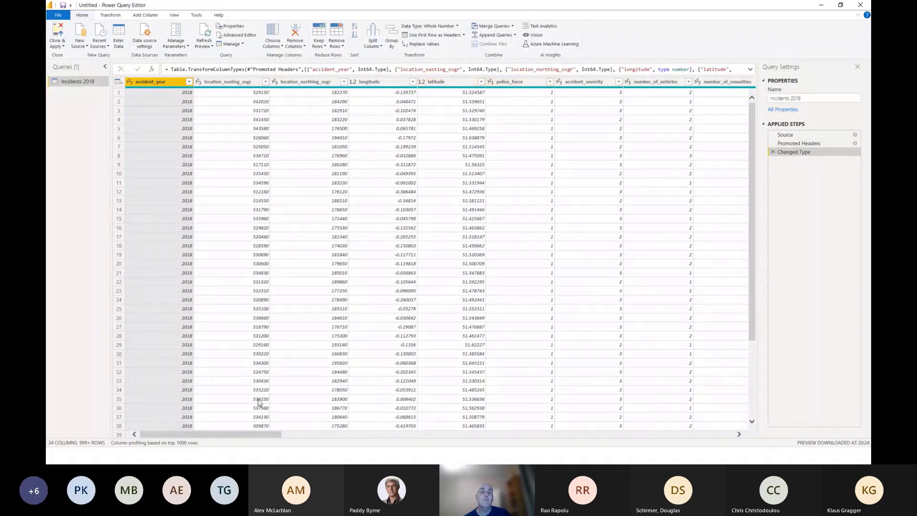
drag(252, 436, 210, 439)
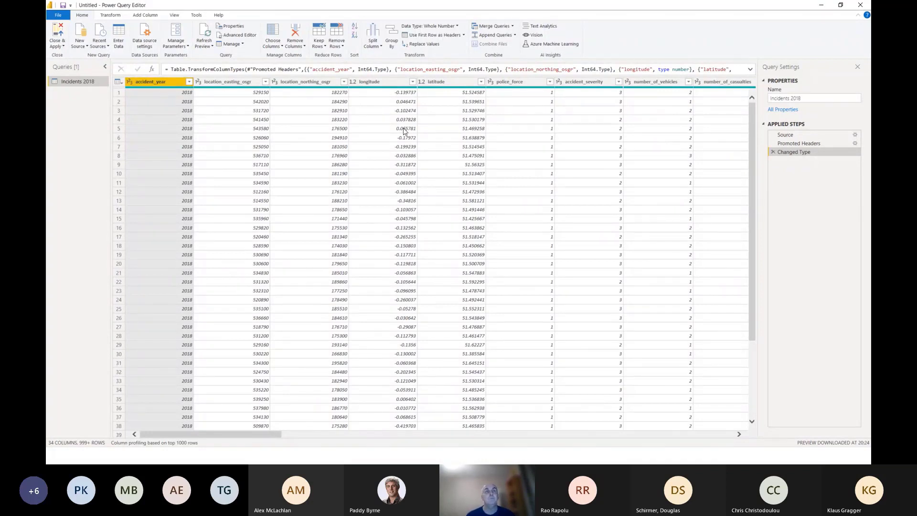
- Check the filter values of the accident_year column and remove that column from the query
click(190, 82)
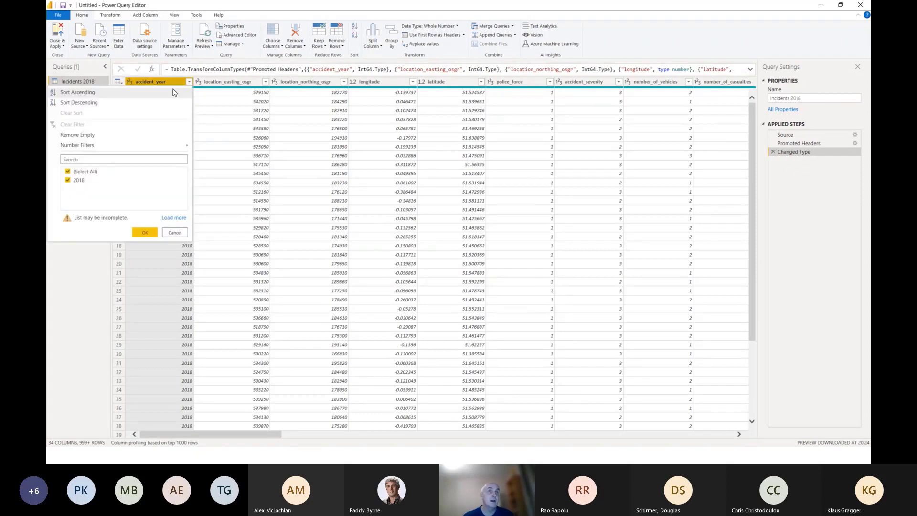
click(175, 234)
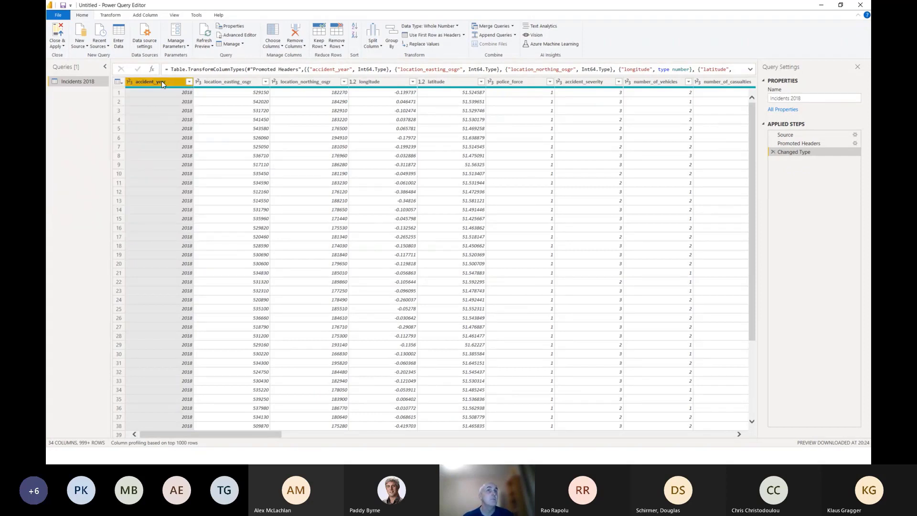
right_click(161, 82)
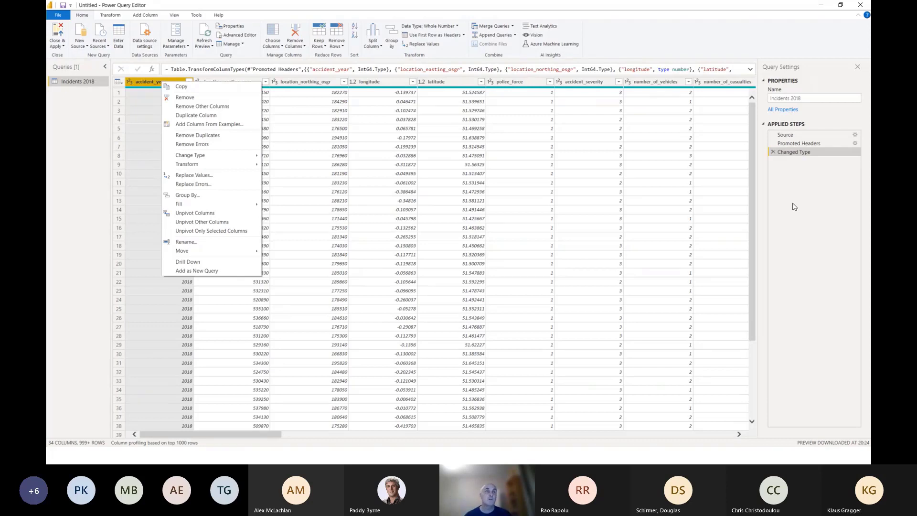
click(186, 97)
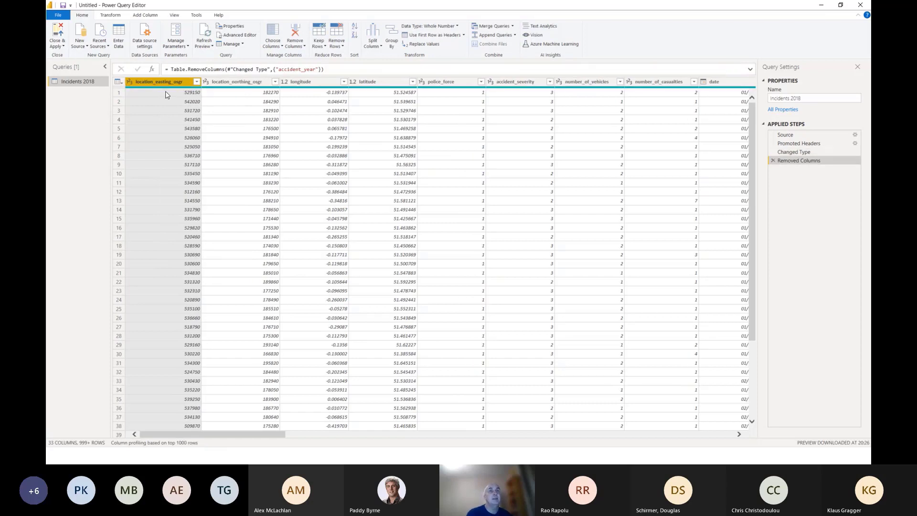
- Remove the location_easting_osgr, location_northing_osgr and number_of_vehicles columns together
ctrl+click(237, 82)
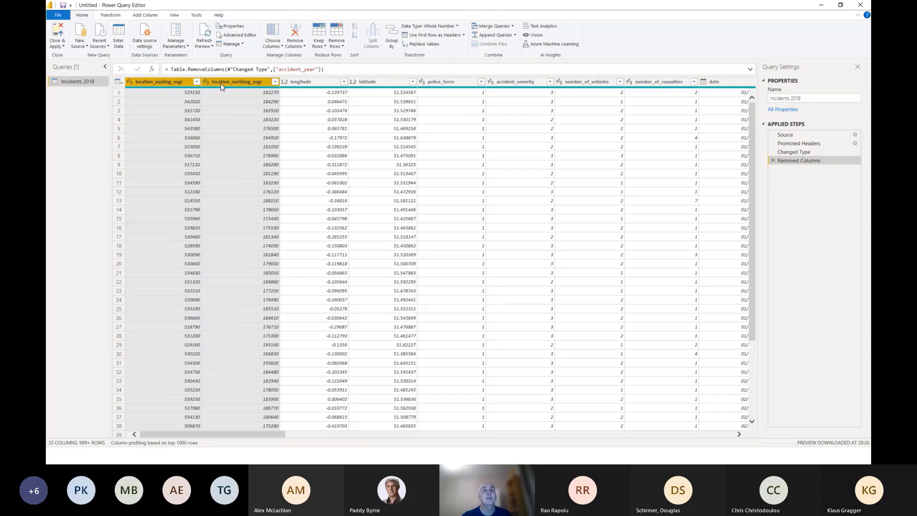
ctrl+click(305, 84)
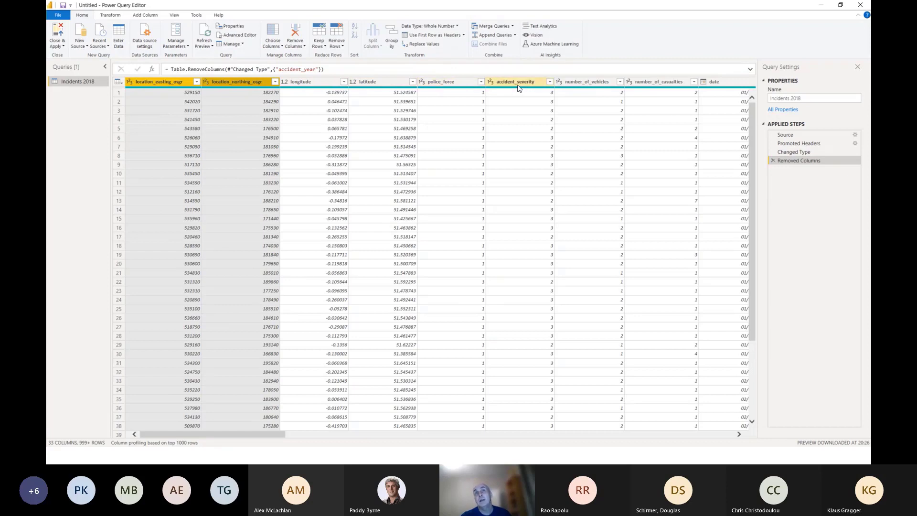
ctrl+click(588, 83)
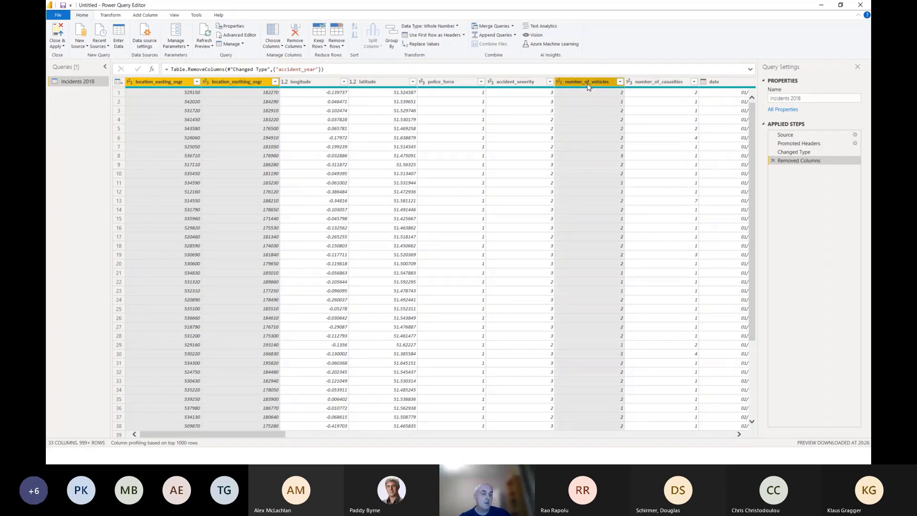
right_click(587, 85)
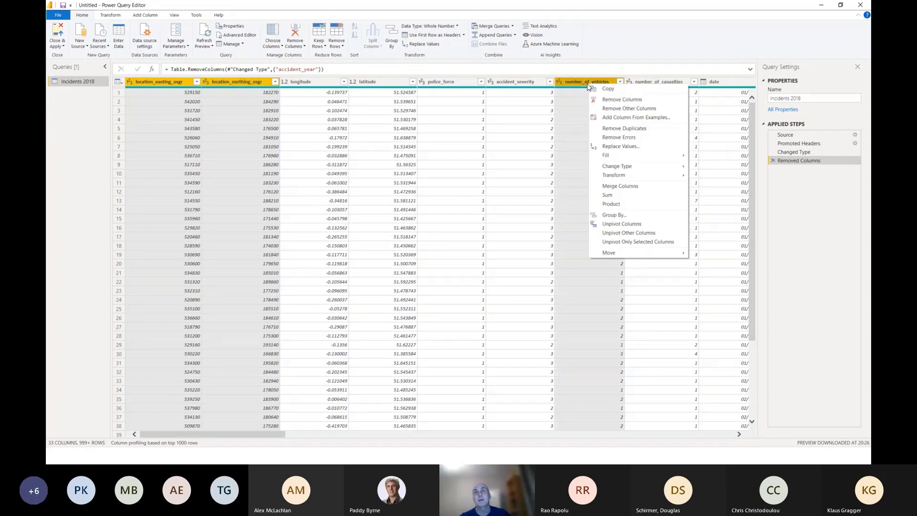
click(611, 100)
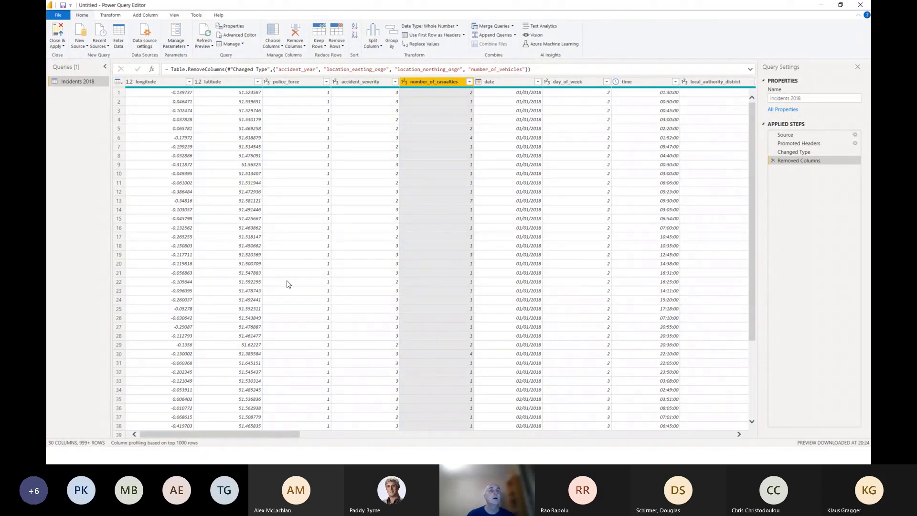
- Keep only the longitude, latitude, police_force, accident_severity, date, day_of_week and time columns, removing all others
click(166, 85)
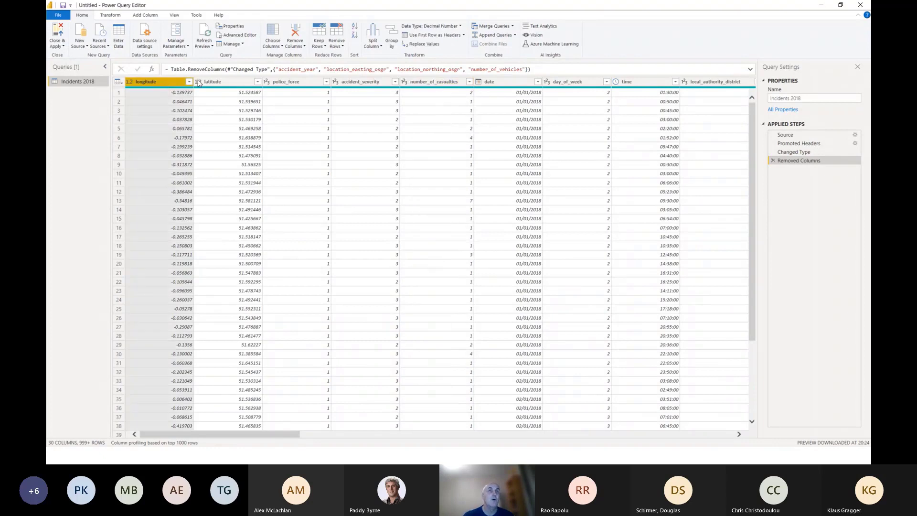
ctrl+click(226, 80)
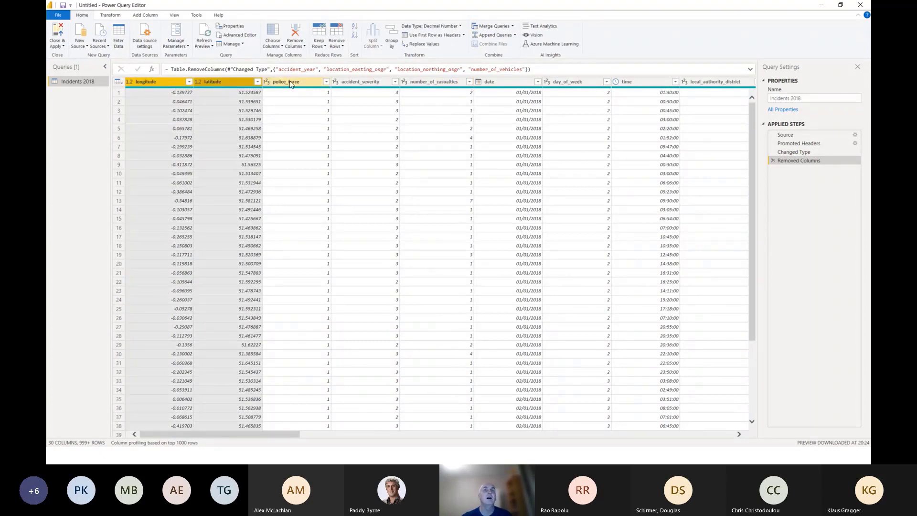
ctrl+click(305, 82)
ctrl+click(369, 85)
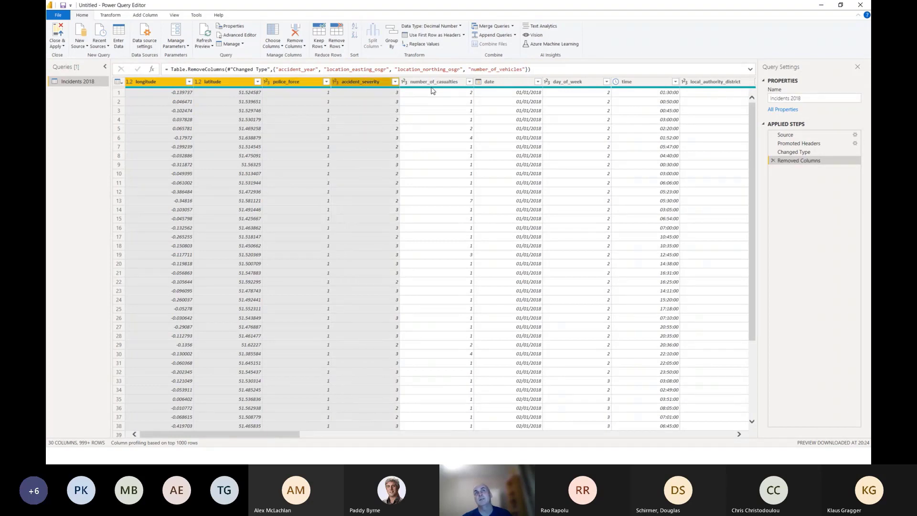
ctrl+click(509, 82)
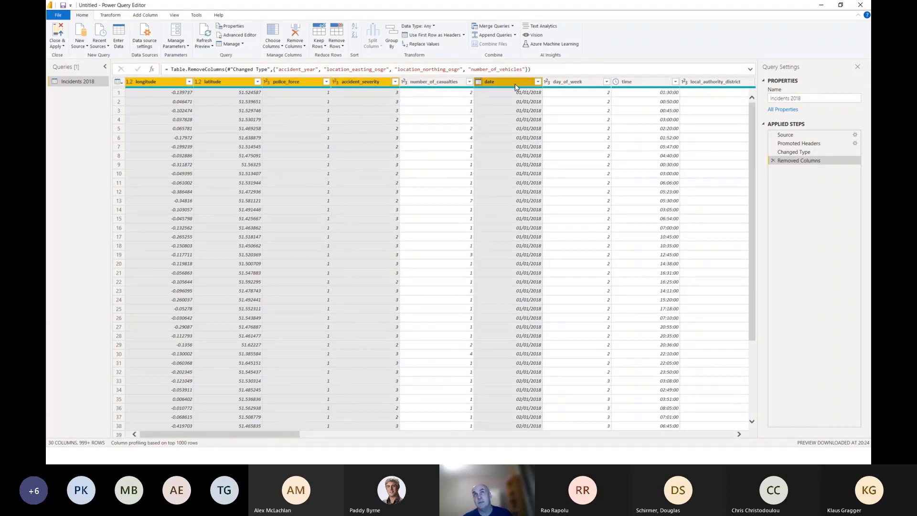
ctrl+click(566, 83)
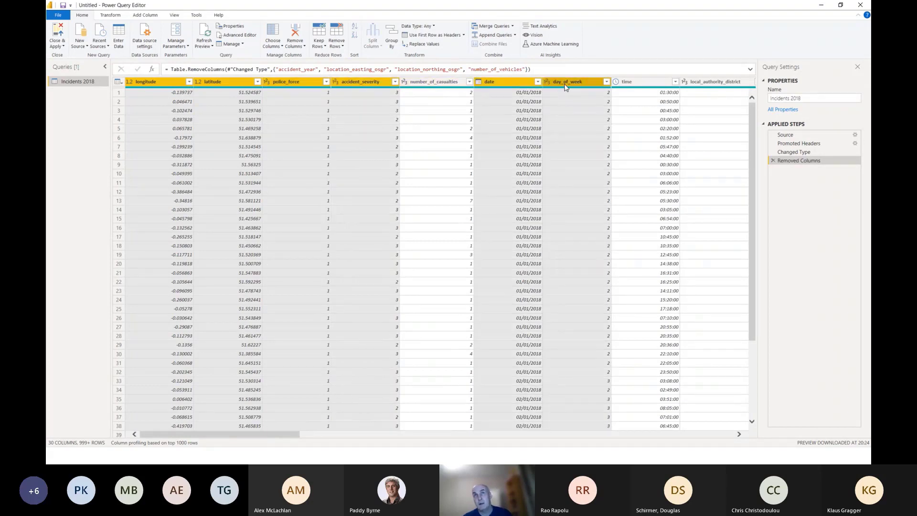
ctrl+click(637, 84)
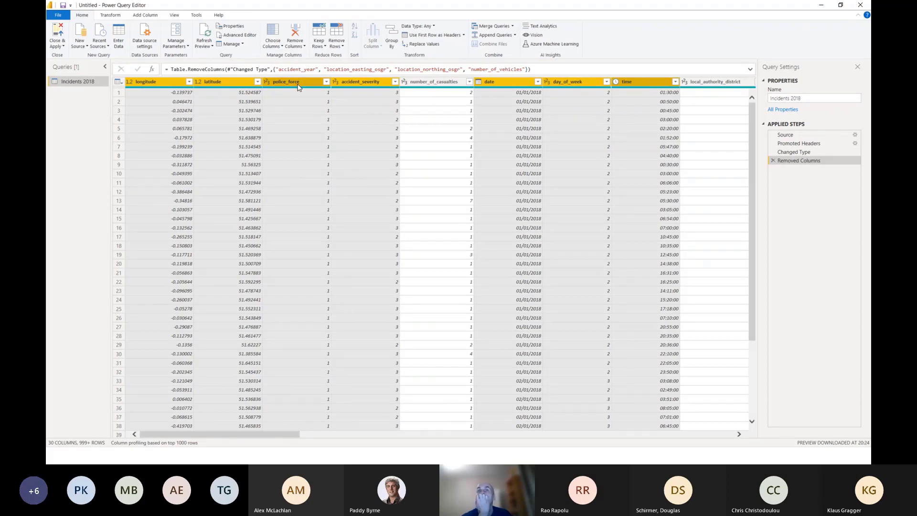
right_click(516, 84)
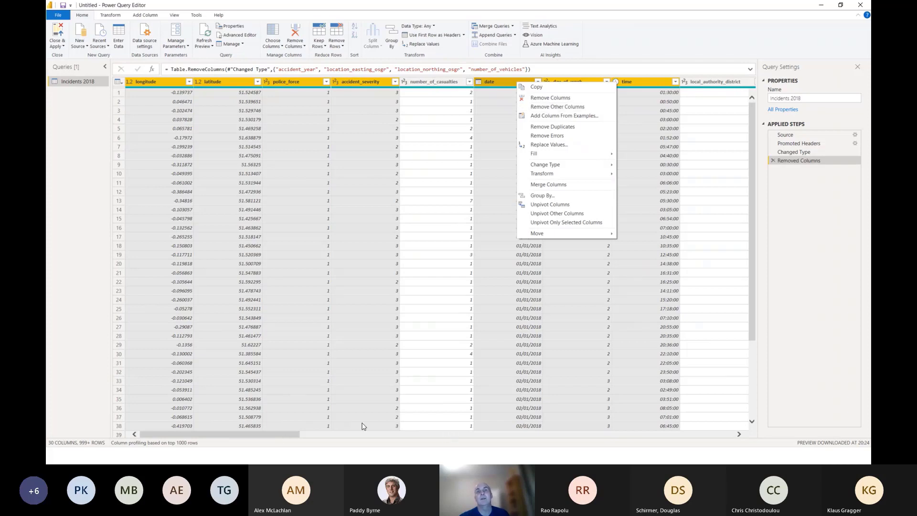
click(566, 110)
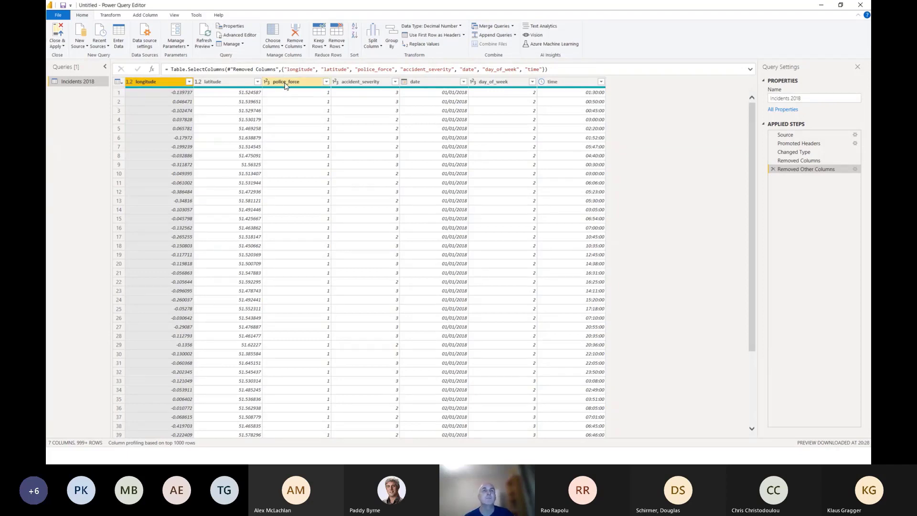
- Rename the longitude column as Longitude and the latitude column as Latitude
double_click(160, 83)
text(Long)
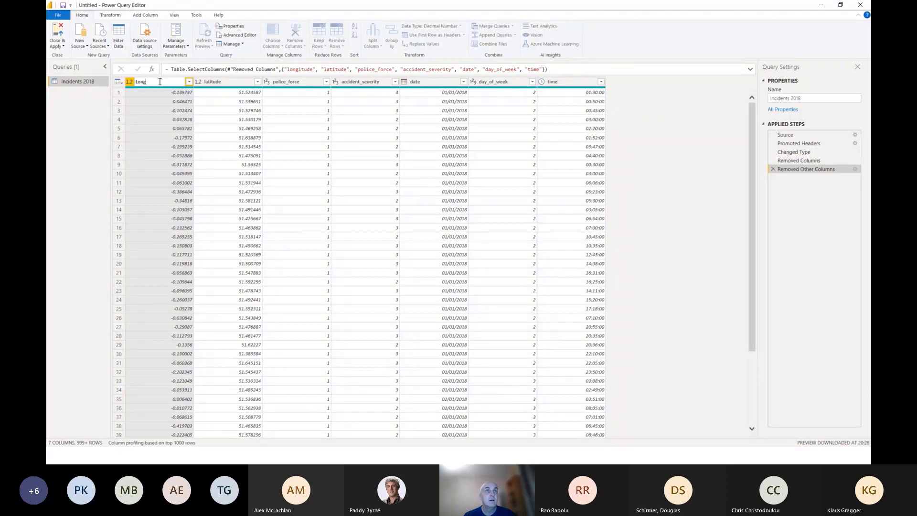
text(itude)
double_click(212, 82)
text(La)
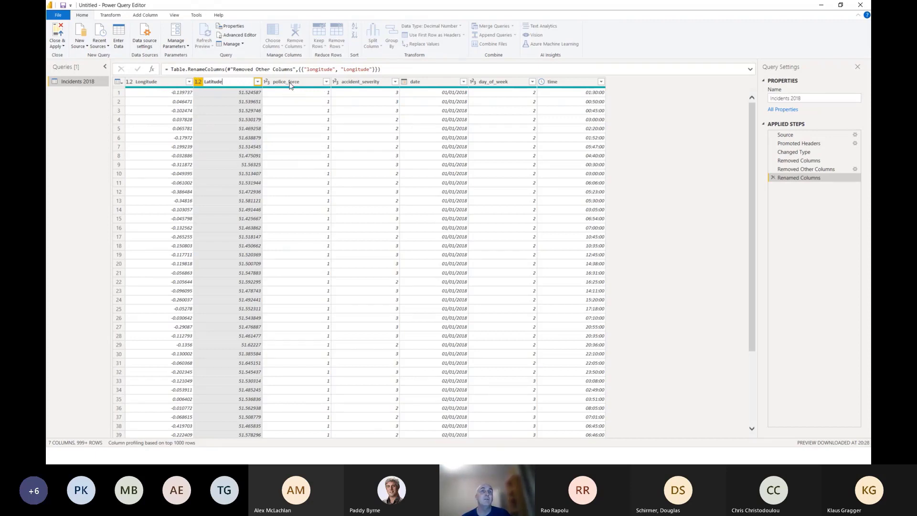
- Rename the police_force column as Police Force and the accident_severity column as Accident Severity
key(Return)
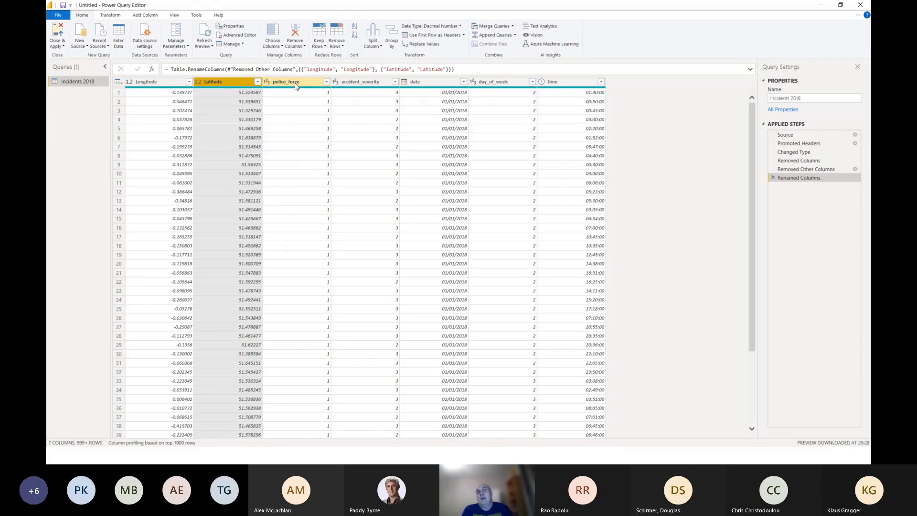
click(295, 84)
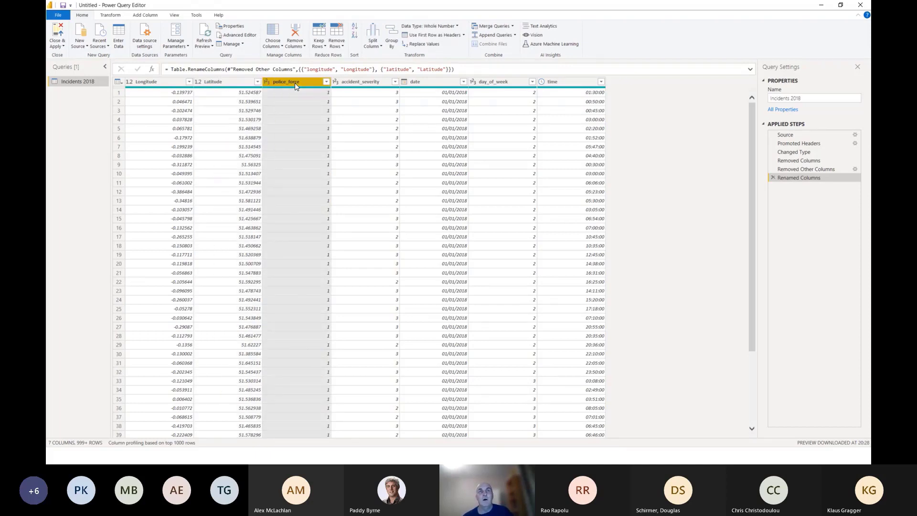
double_click(294, 82)
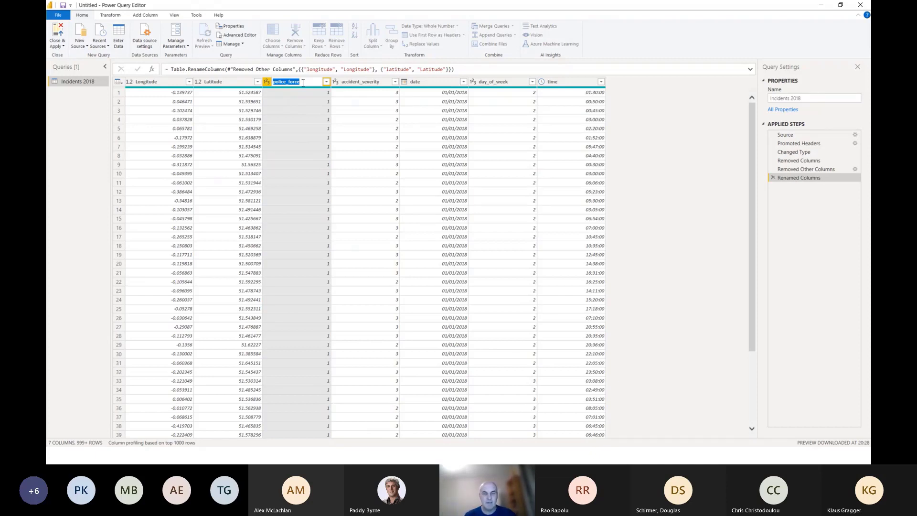
text(Poli)
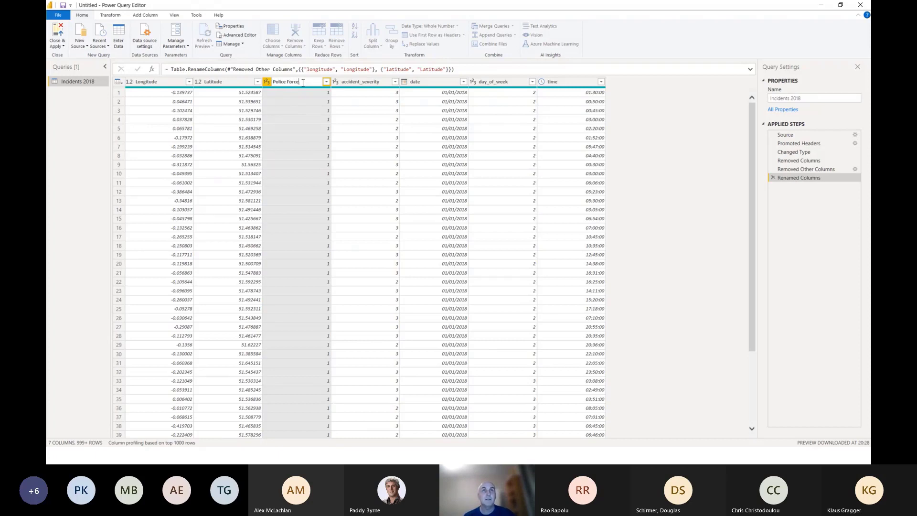
key(Escape)
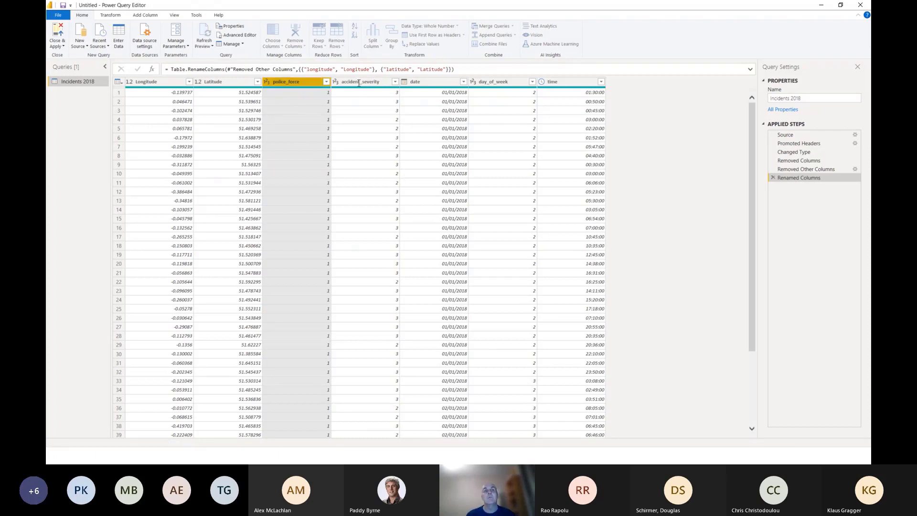
double_click(359, 82)
text(Acciden)
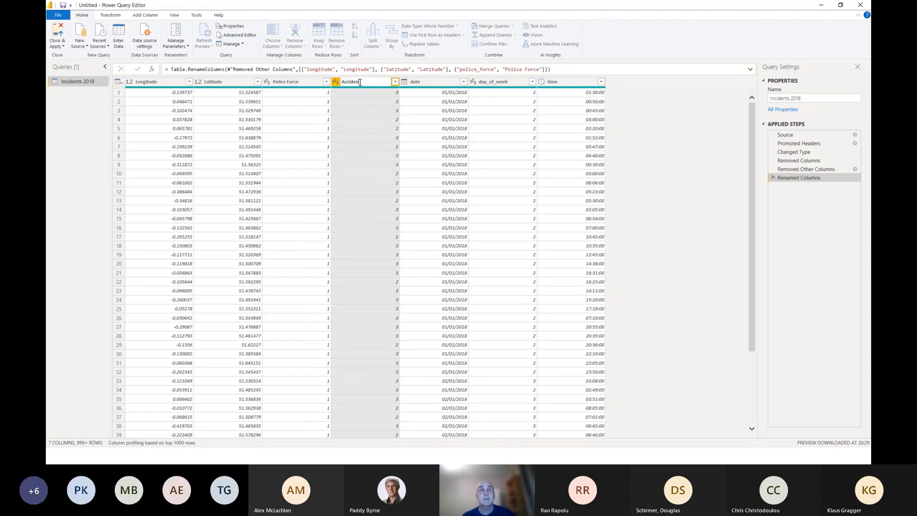
text(t Severity)
- Rename the date, day_of_week and time columns as Date, Weekday and Time
double_click(441, 84)
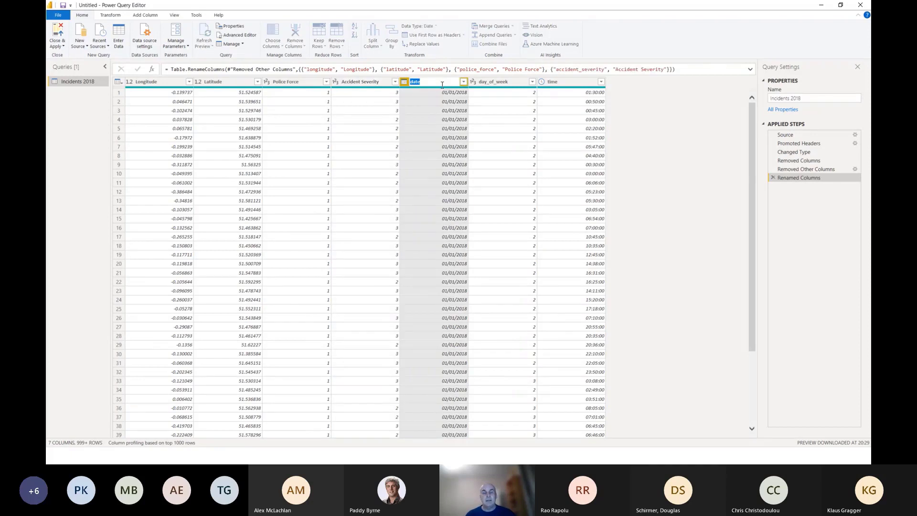
text(Date)
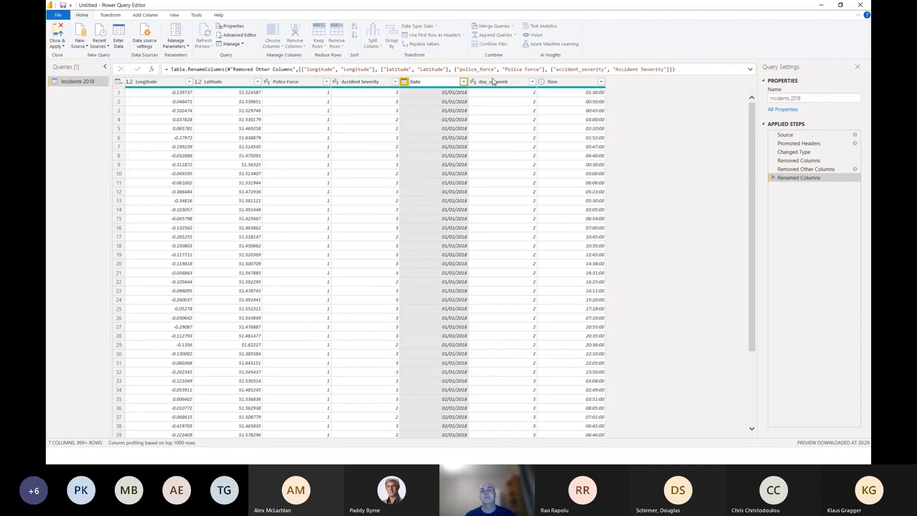
click(494, 82)
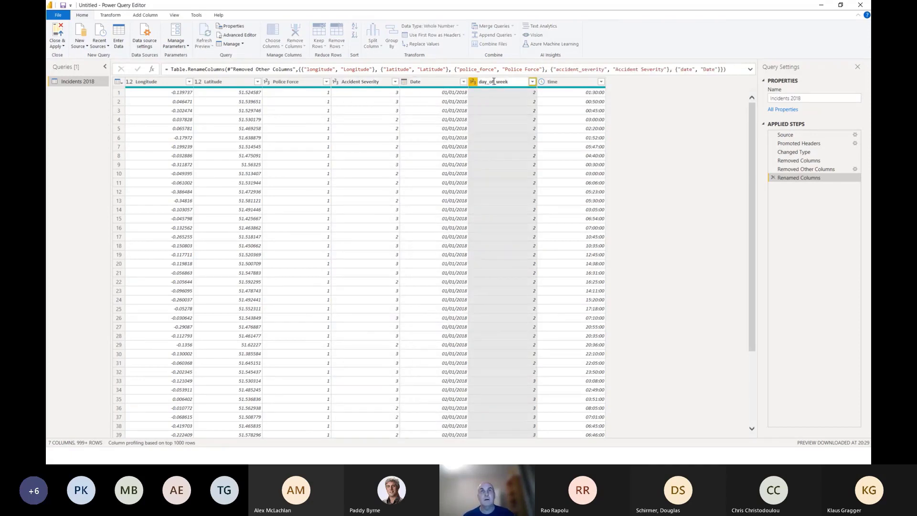
double_click(493, 82)
drag(515, 81, 467, 78)
text(Weekday)
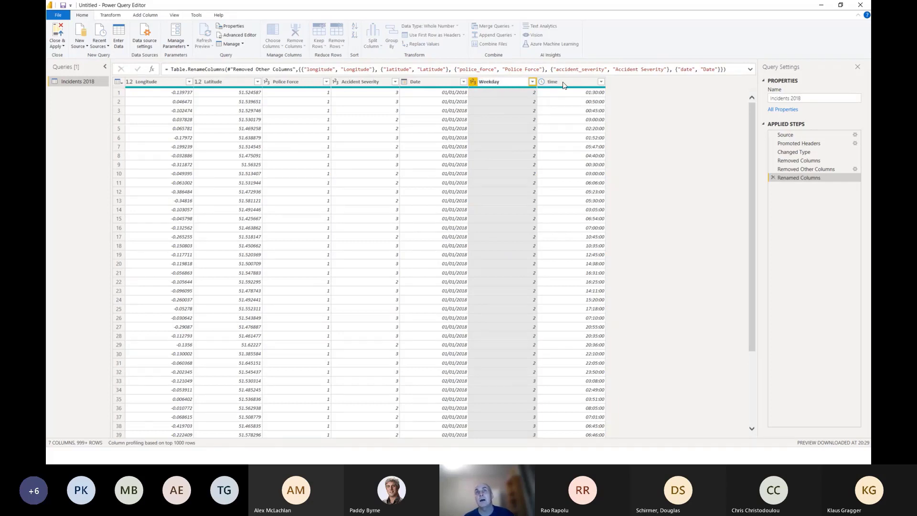
double_click(560, 83)
text(Time)
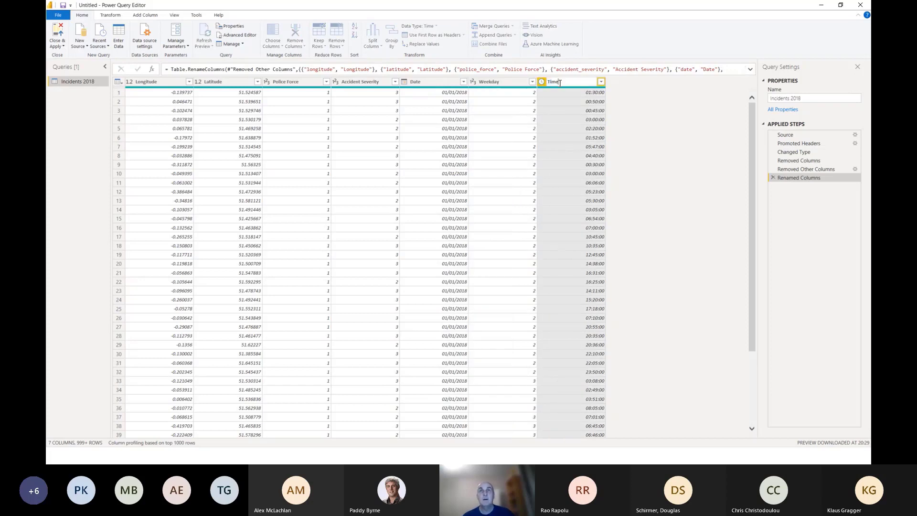
key(Return)
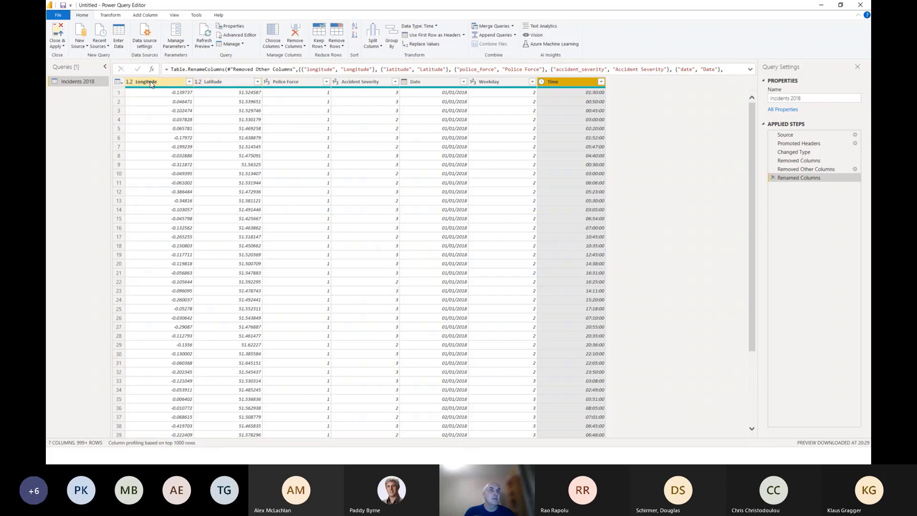
- Check the data type options of the Longitude and Police Force columns
right_click(196, 81)
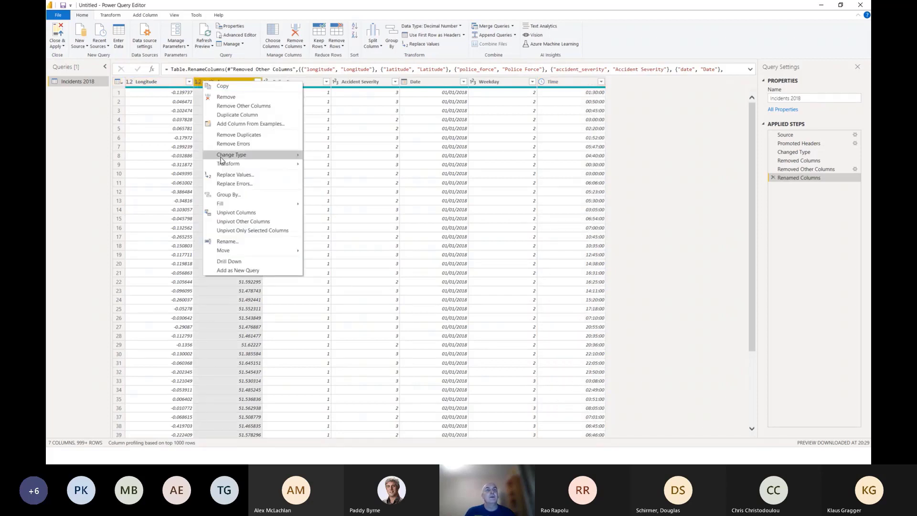
click(130, 82)
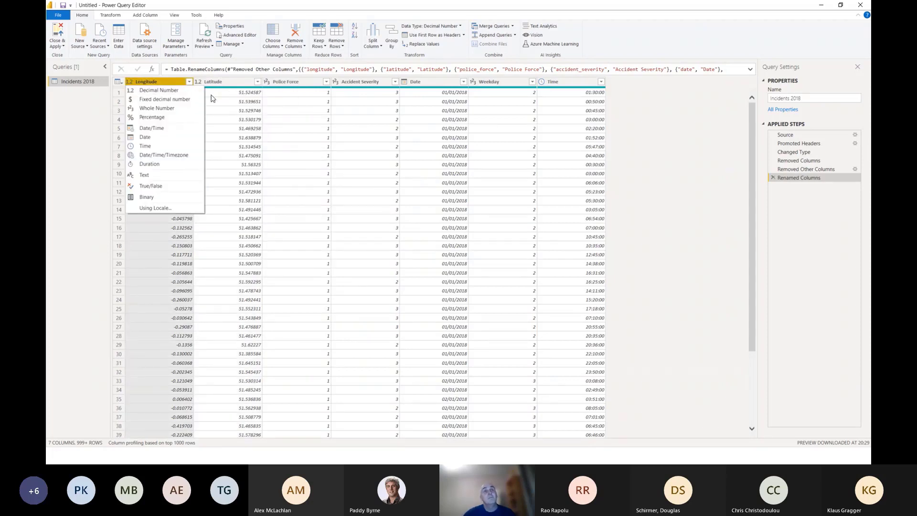
click(267, 83)
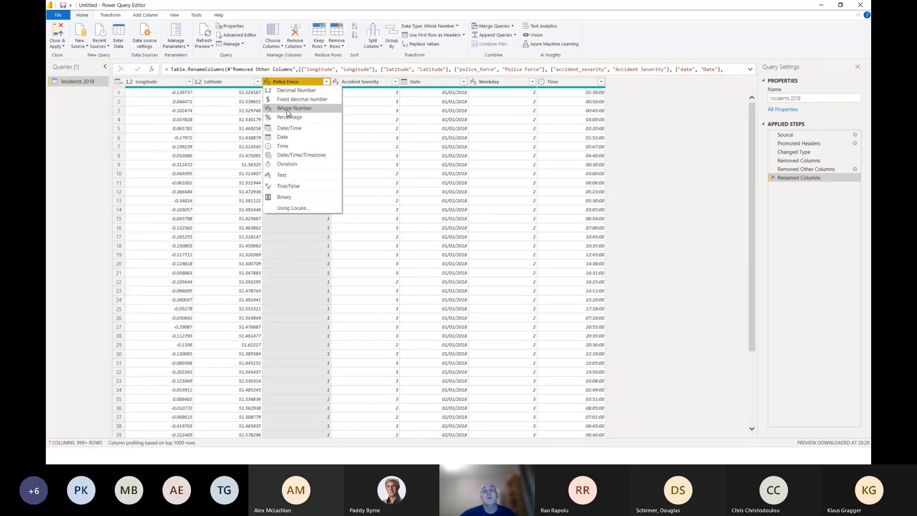
- Change the data type of the Date column to Date/Time
click(405, 83)
click(405, 84)
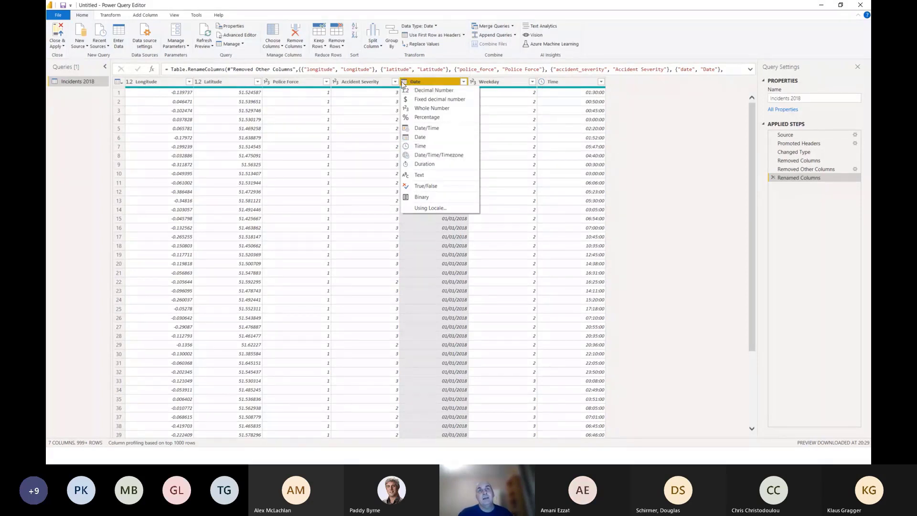
click(417, 129)
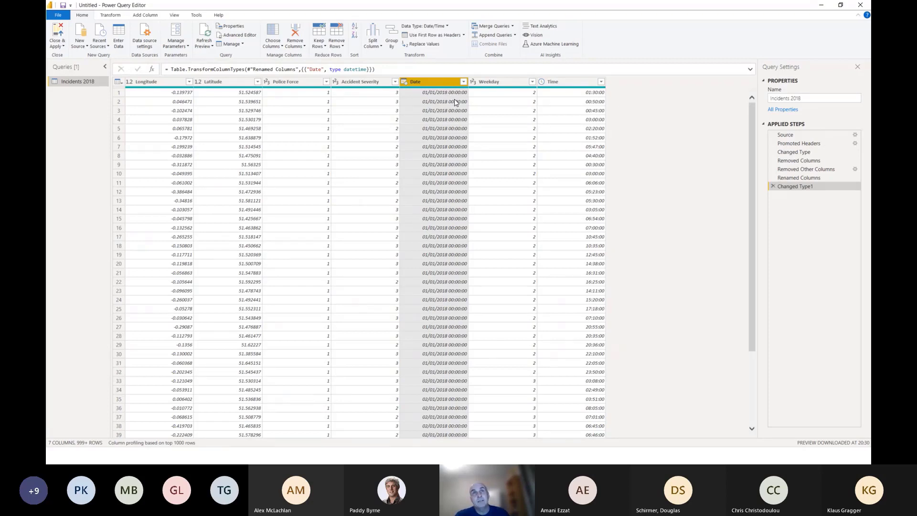
- Set the data type of the Date column to Date, replacing the current type conversion
click(404, 82)
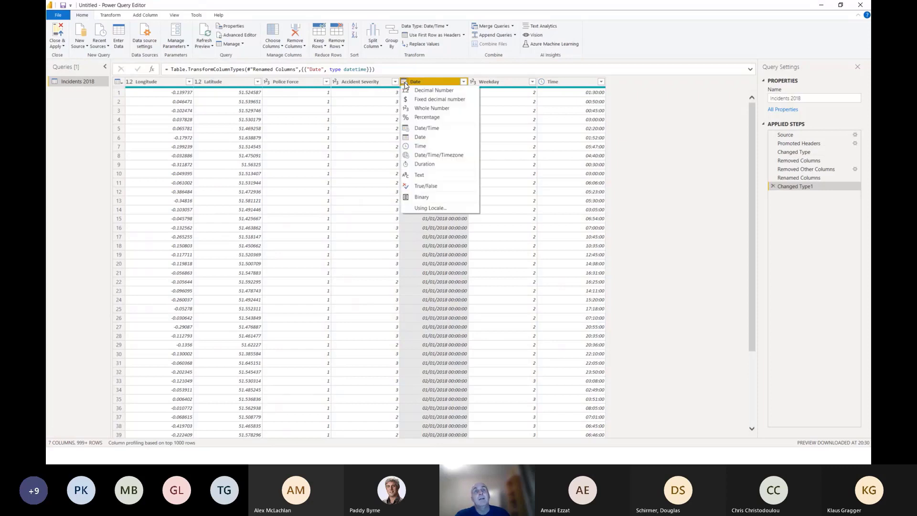
click(415, 138)
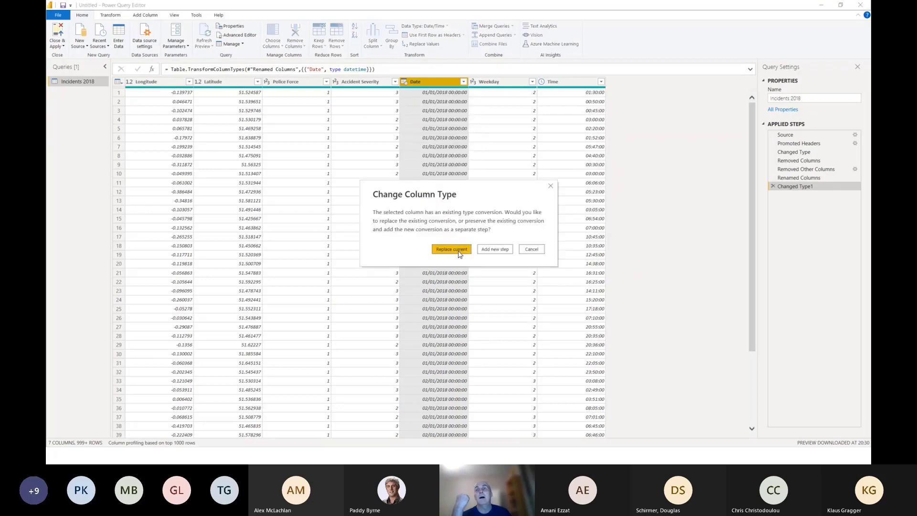
click(458, 249)
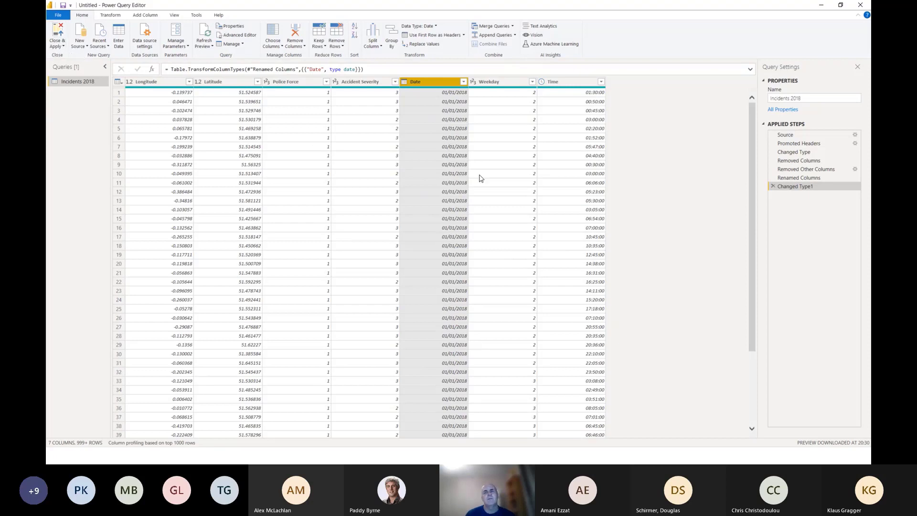
- Close the query editor with the changes applied and review the fields of the Incidents 2018 table
click(58, 47)
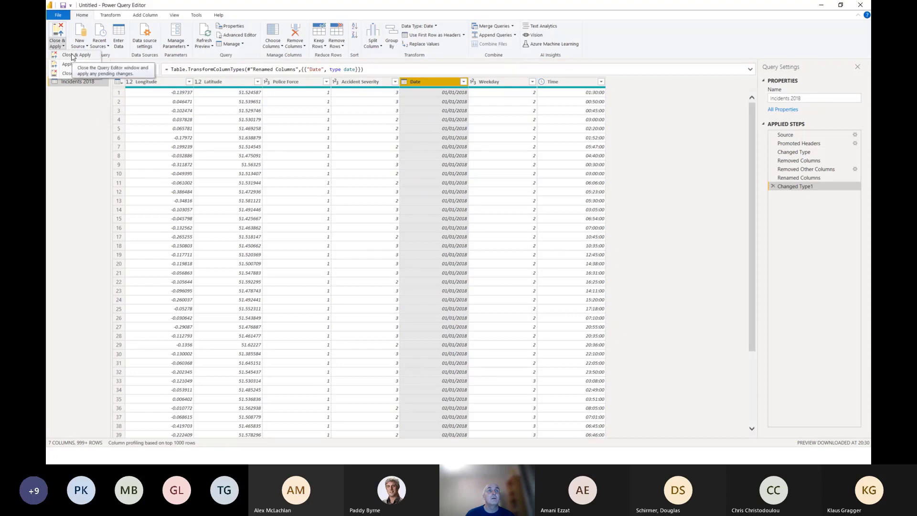
click(72, 55)
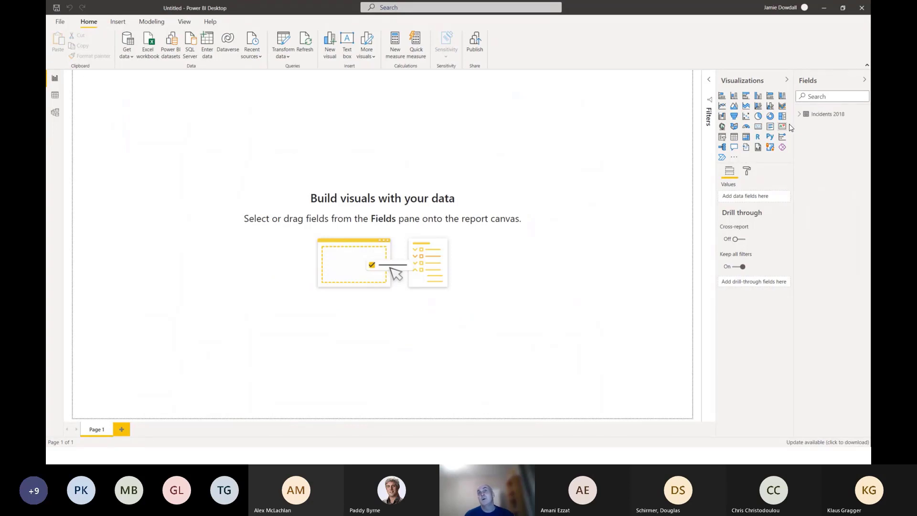
click(799, 114)
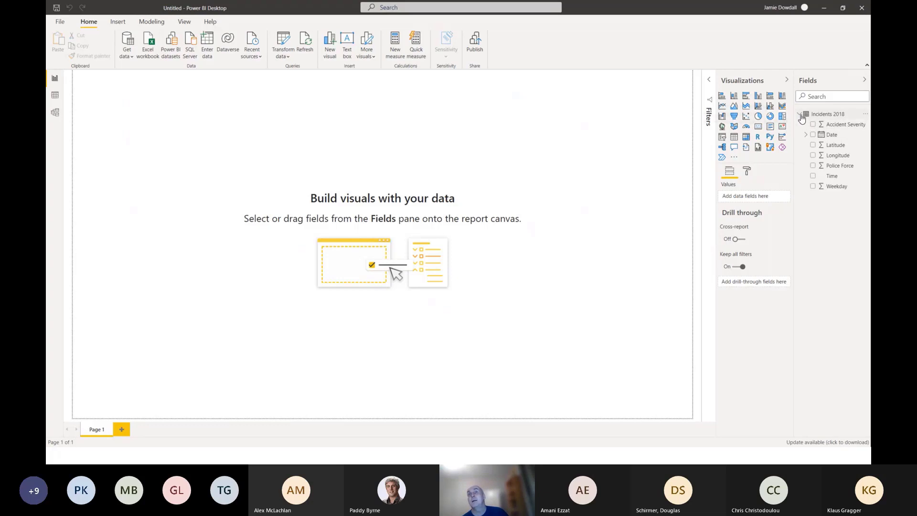
click(801, 115)
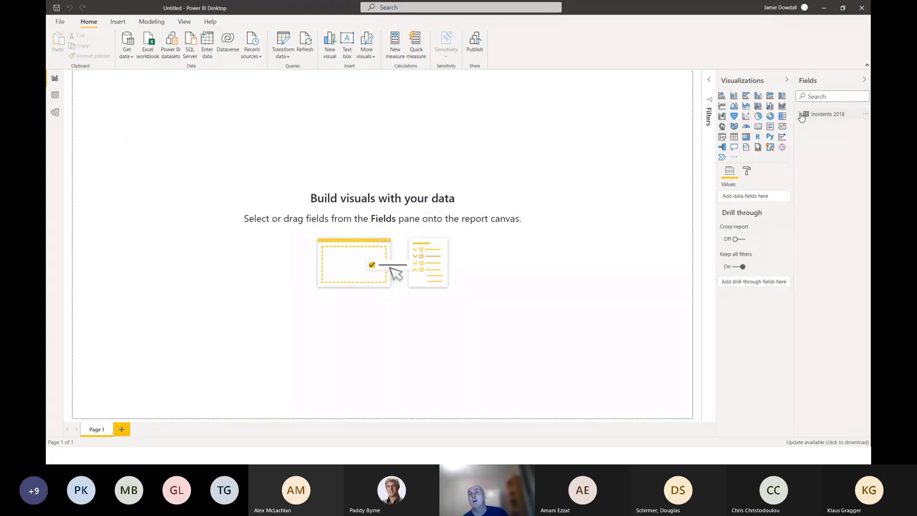
click(801, 115)
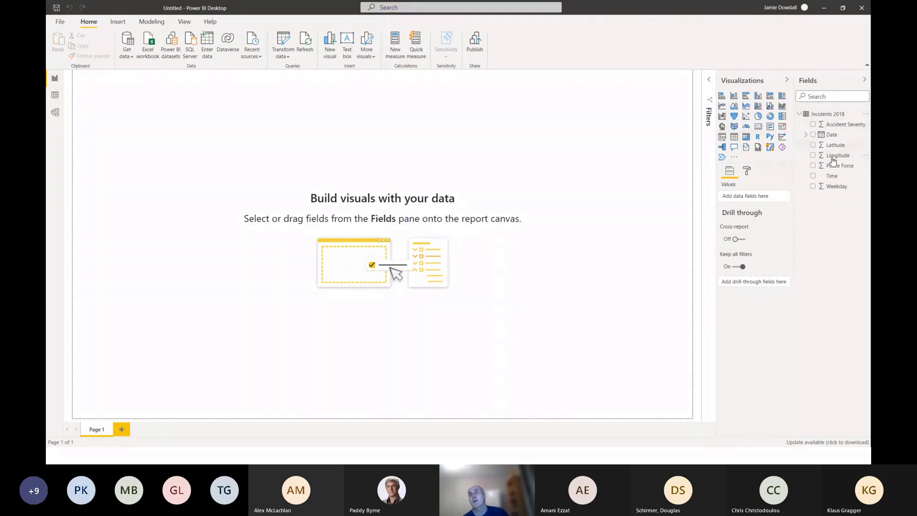
click(800, 114)
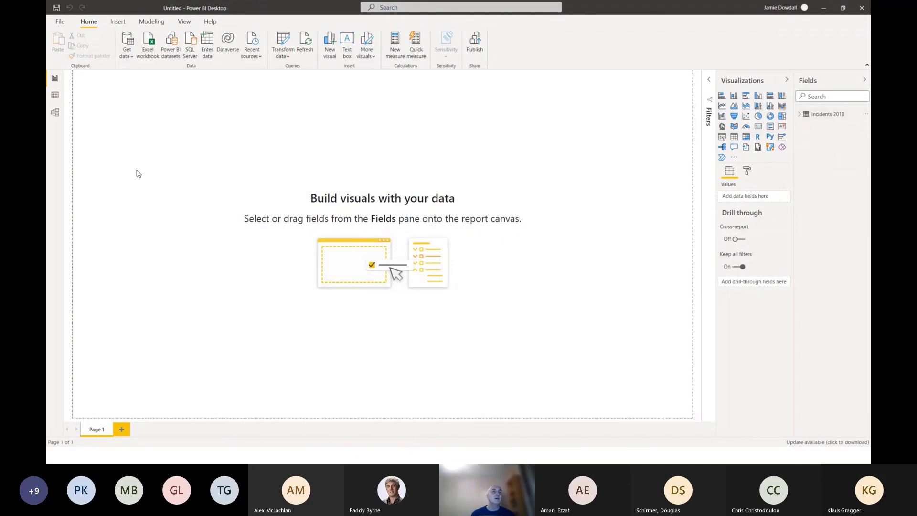
click(127, 53)
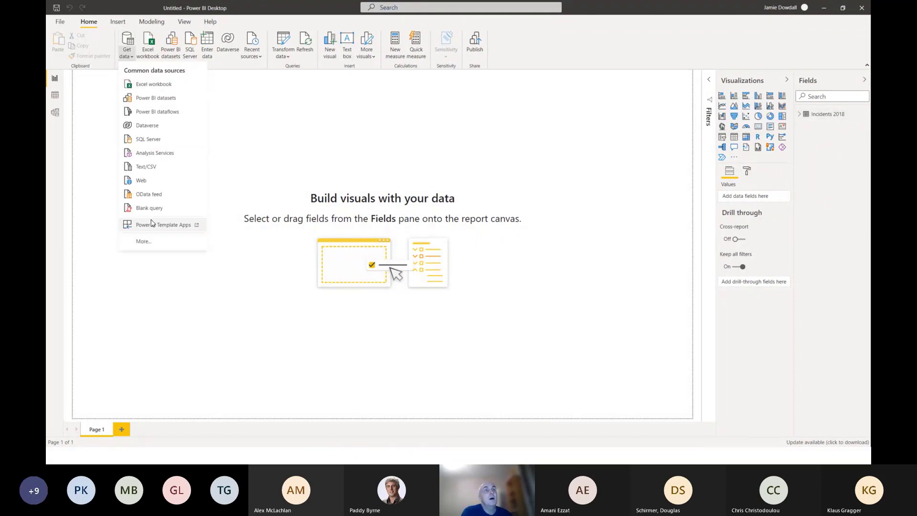
click(158, 84)
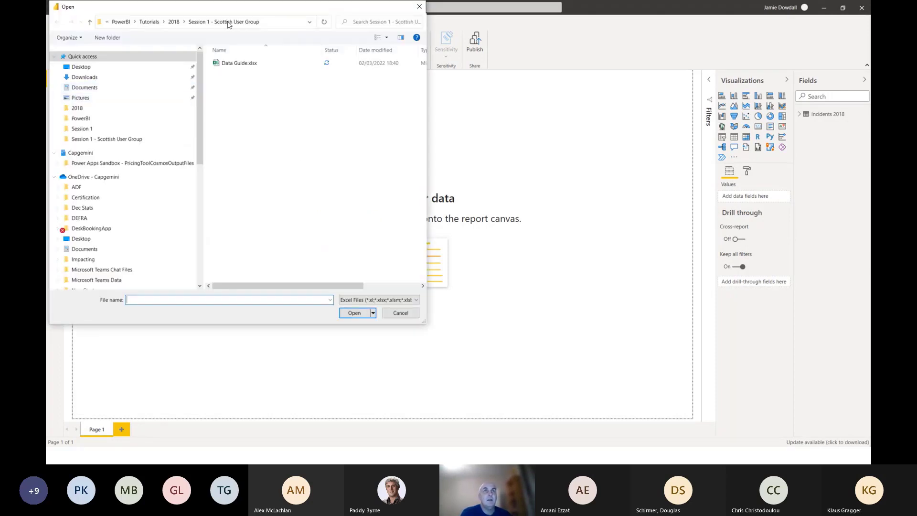
drag(226, 8, 471, 78)
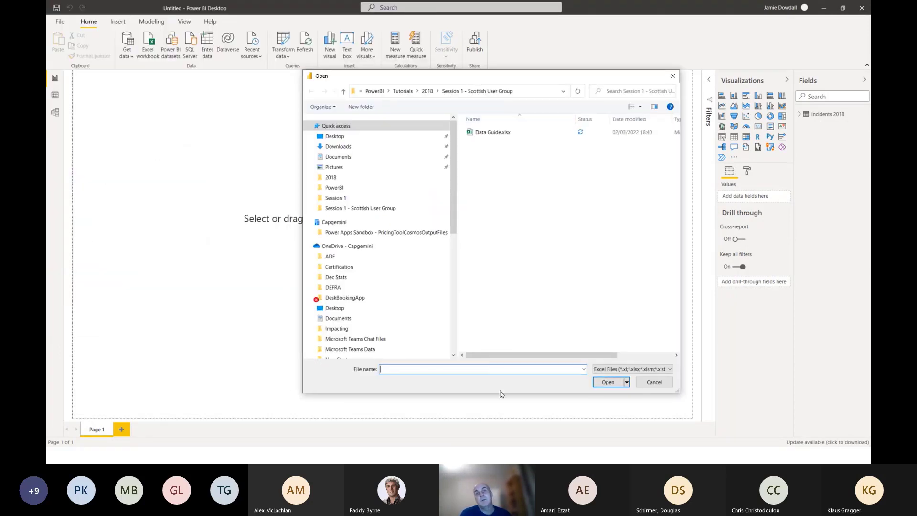
drag(489, 392, 489, 308)
click(485, 134)
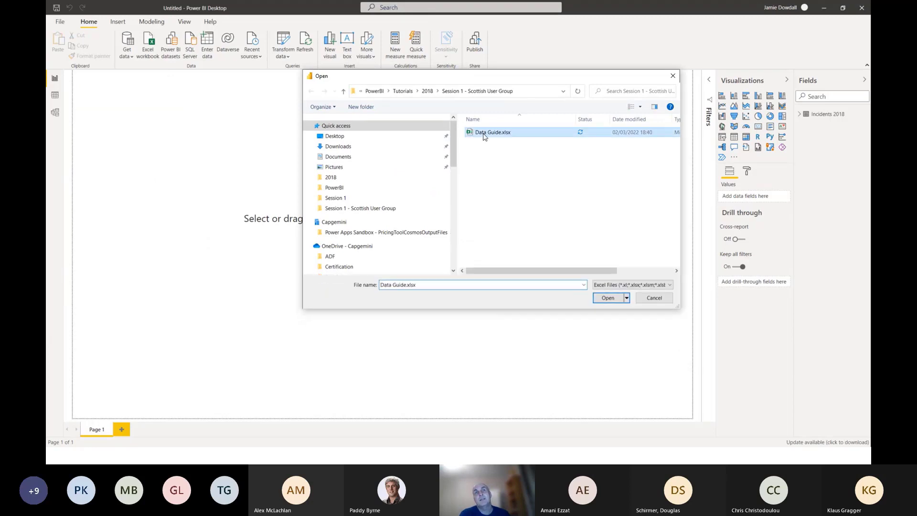
click(610, 299)
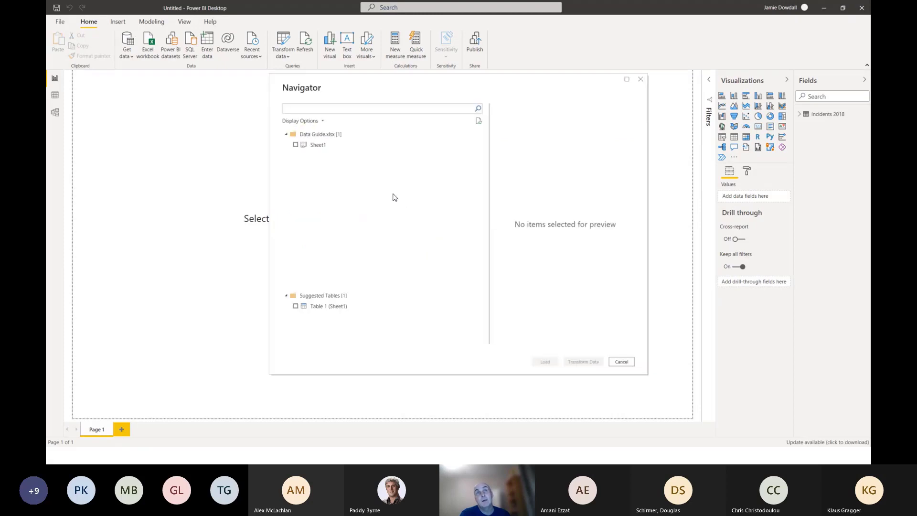
drag(370, 85, 258, 85)
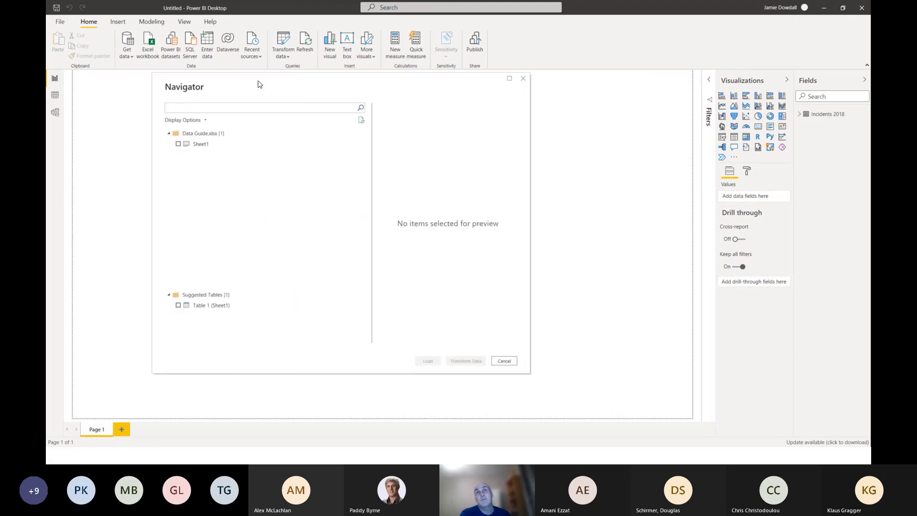
click(507, 361)
- Connect to the Data Guide.xlsx workbook in the Session 1 - Scottish User Group folder as an Excel data source
click(128, 53)
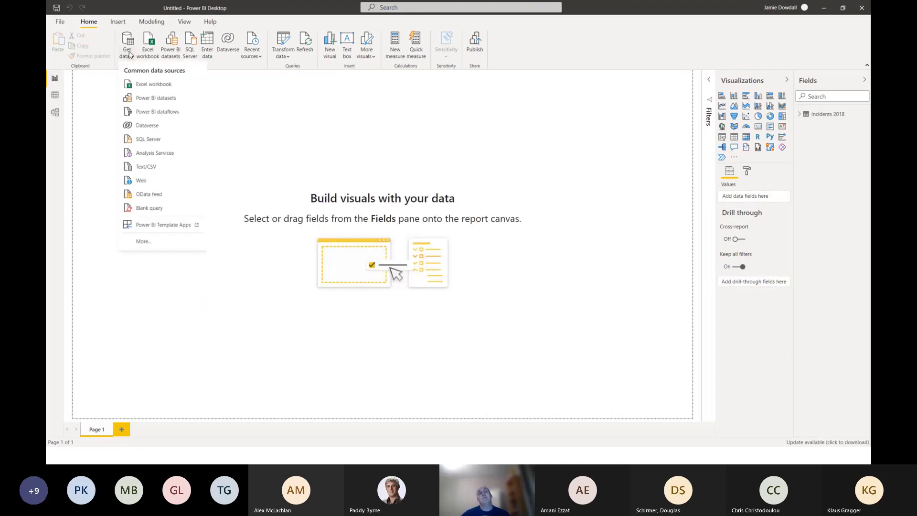
click(142, 86)
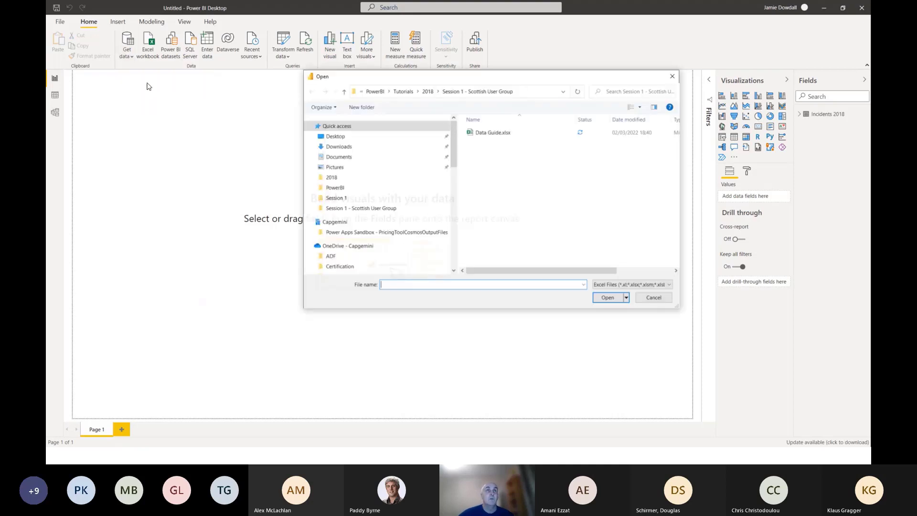
click(484, 137)
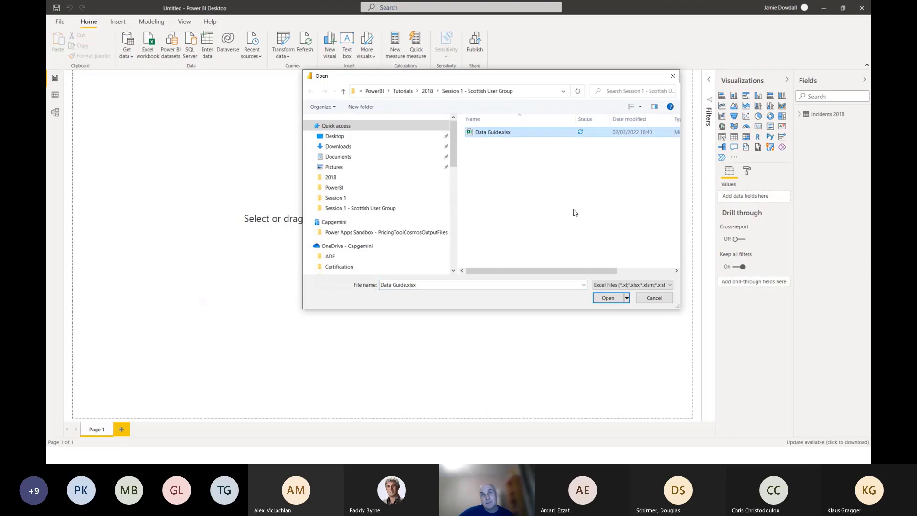
click(608, 298)
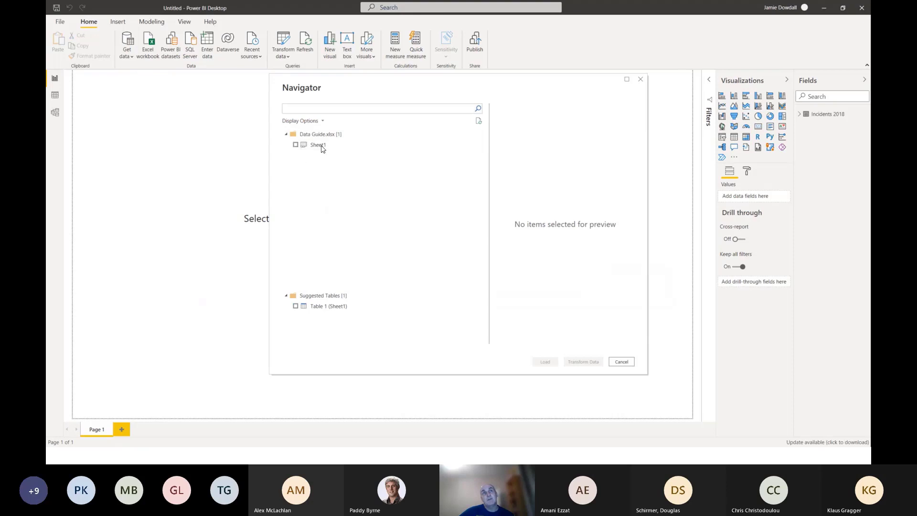
- Select Sheet1 of the Data Guide workbook, preview its columns and open it in a maximized query editor for transformation
click(295, 146)
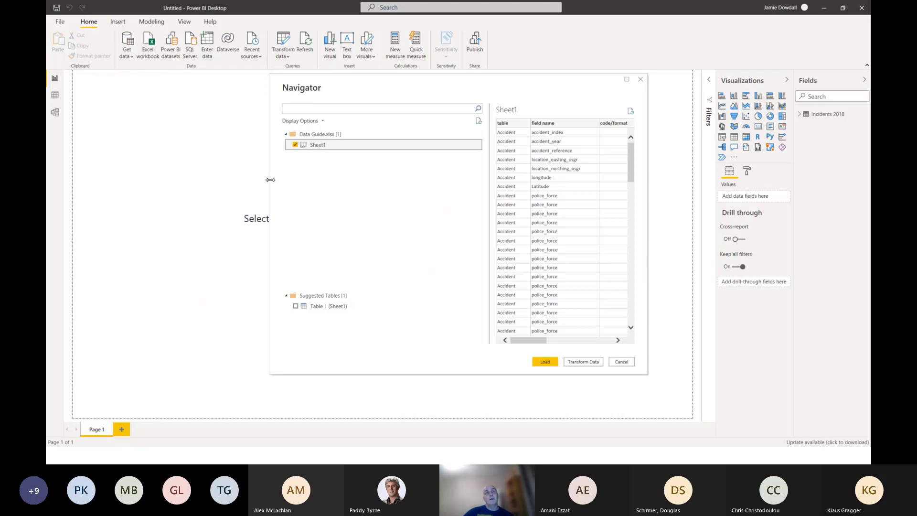
drag(269, 178, 102, 179)
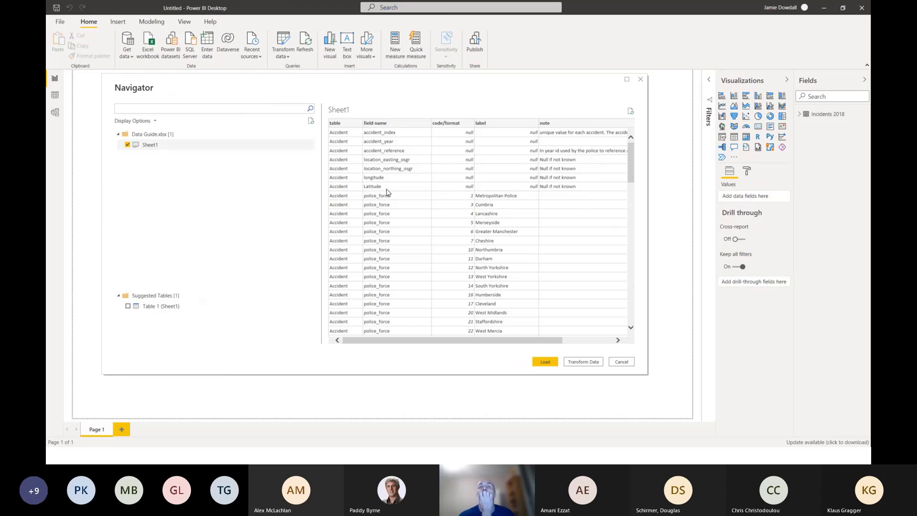
drag(481, 345, 409, 339)
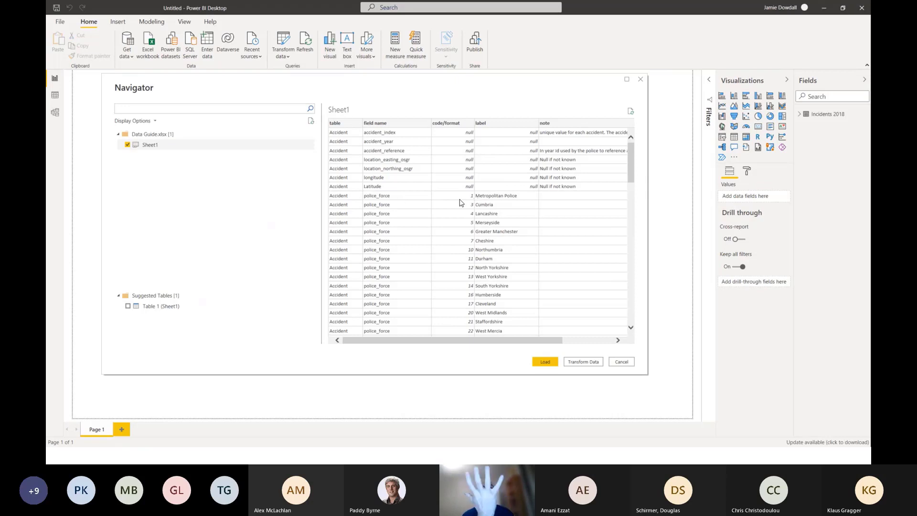
click(586, 363)
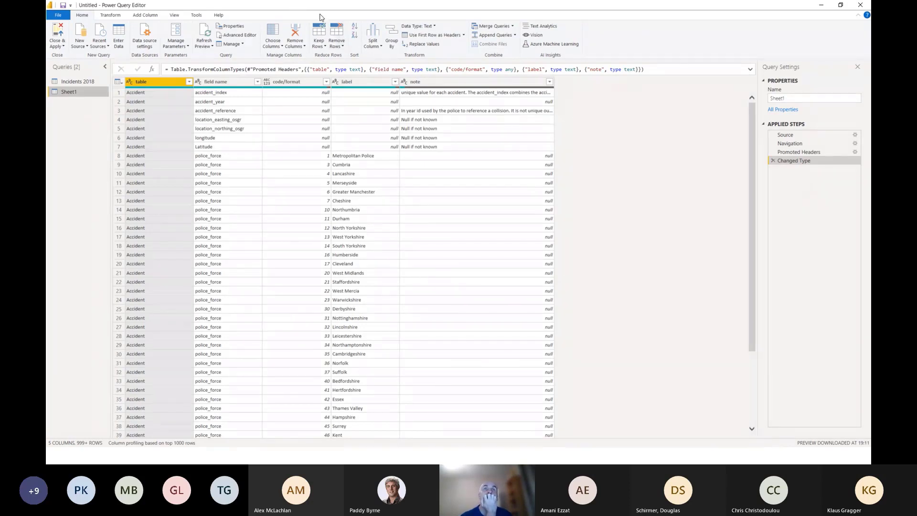
drag(320, 7, 293, 24)
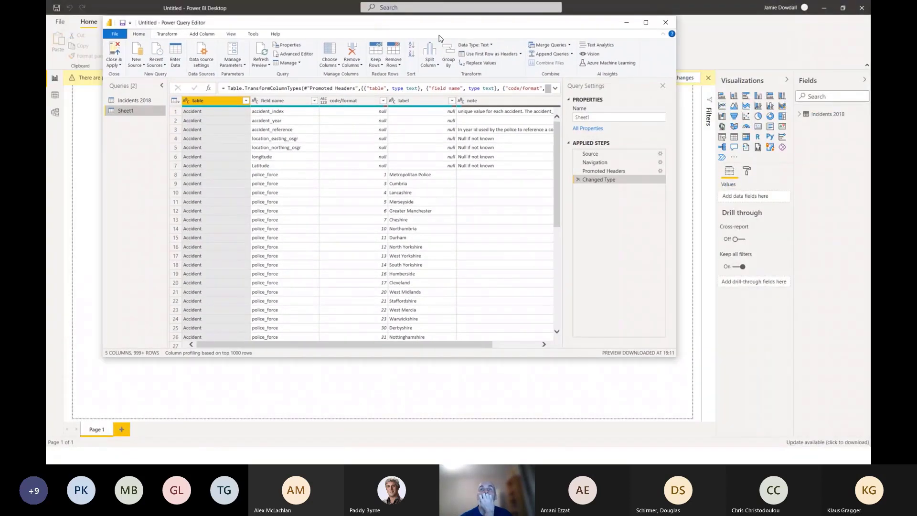
click(646, 23)
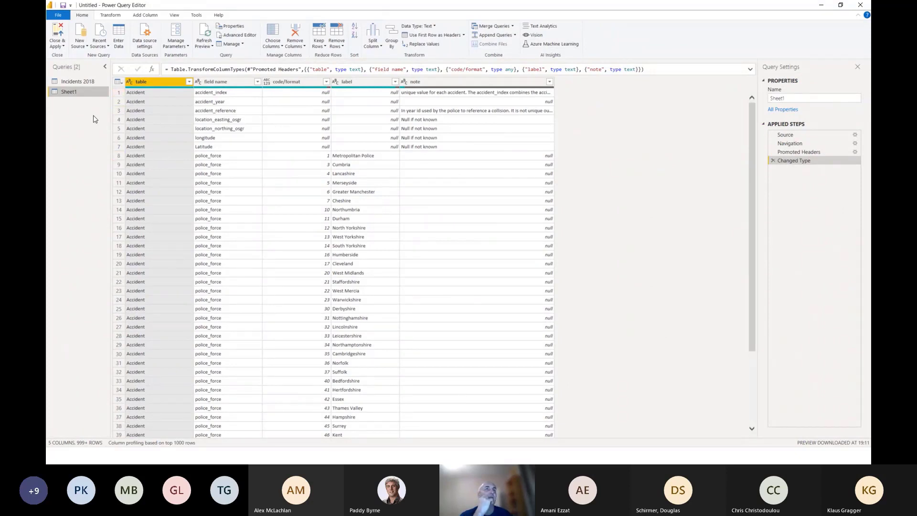
- Remove the top 7 rows of the Sheet1 query and delete its table column
click(343, 47)
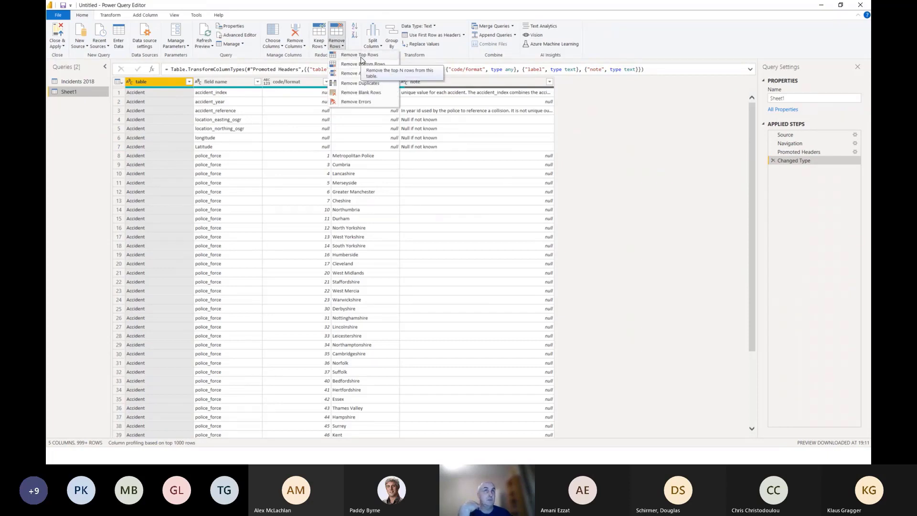
click(361, 57)
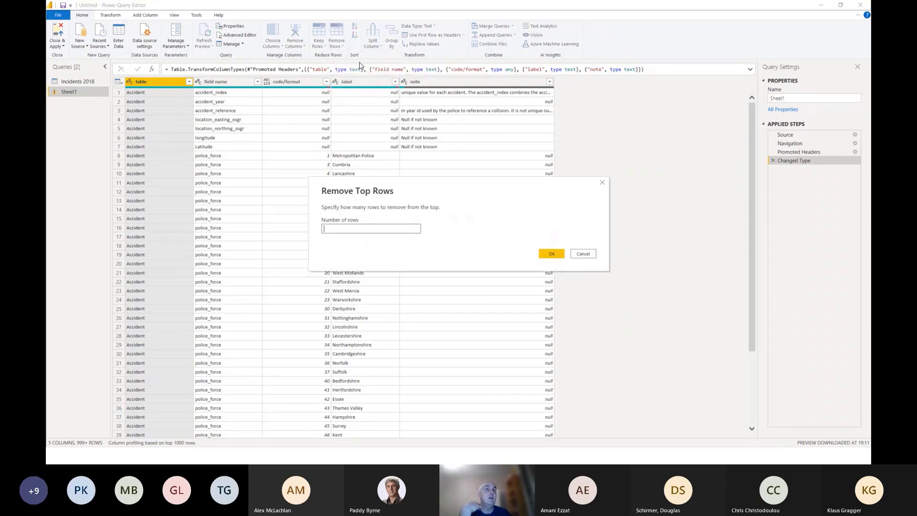
drag(379, 185, 448, 185)
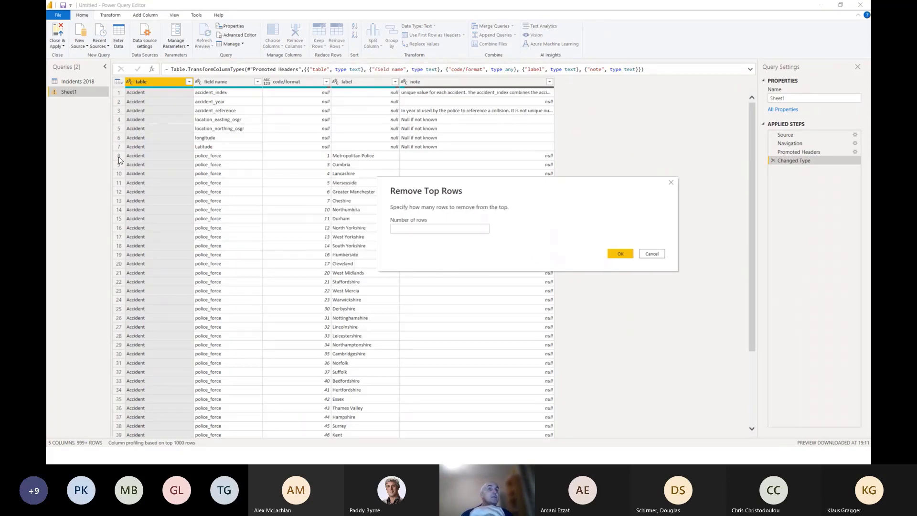
click(427, 229)
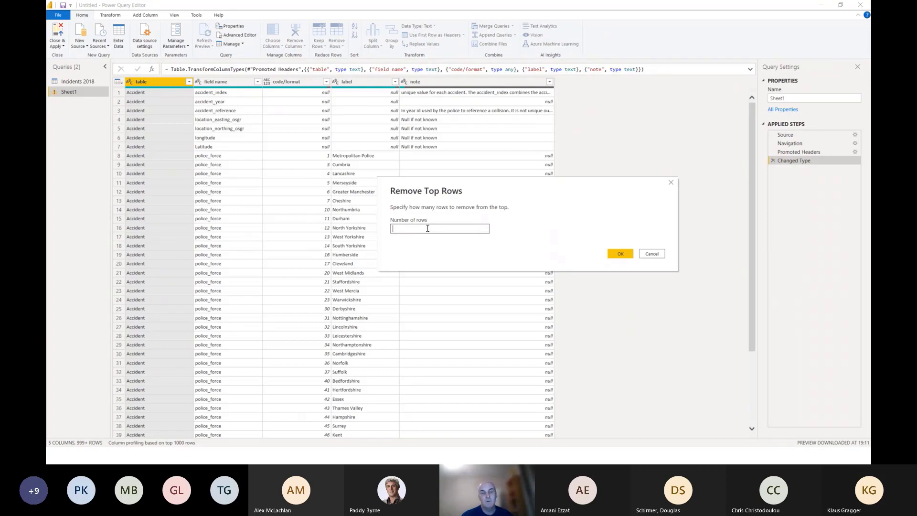
click(621, 253)
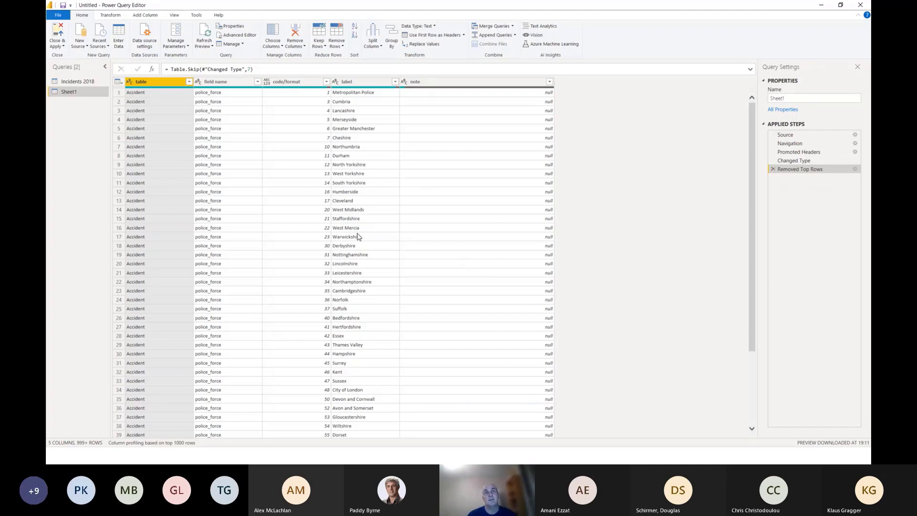
right_click(157, 85)
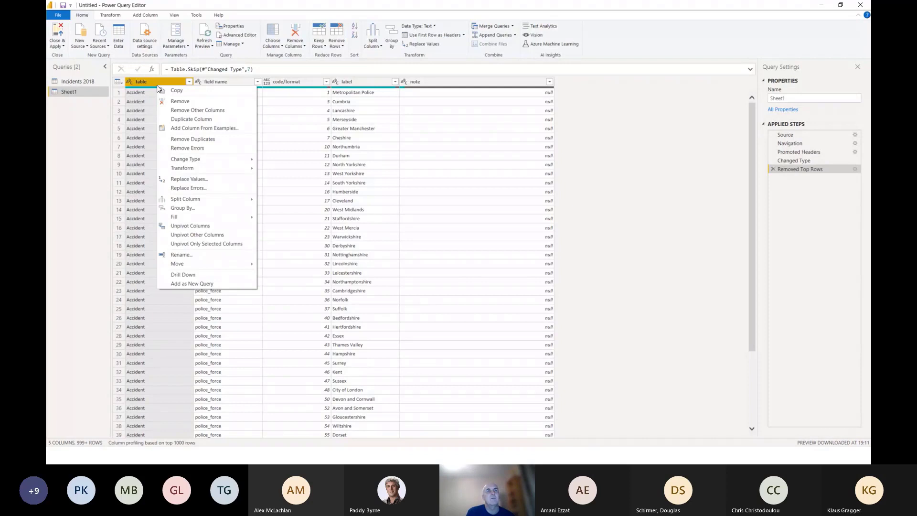
click(180, 101)
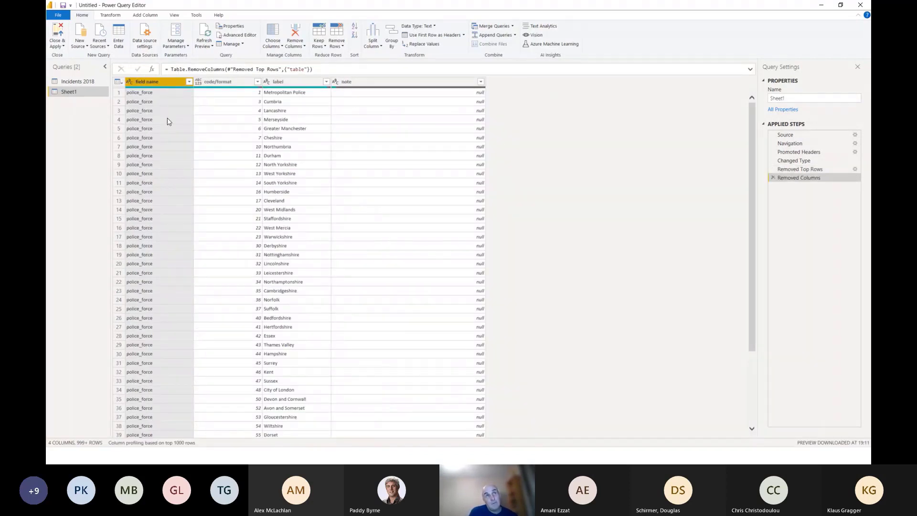
- Try the Whole Number data type on the code/format column and delete the resulting type conversion from the applied steps
mouse_move(279, 84)
mouse_down()
mouse_move(295, 85)
mouse_move(265, 84)
mouse_up()
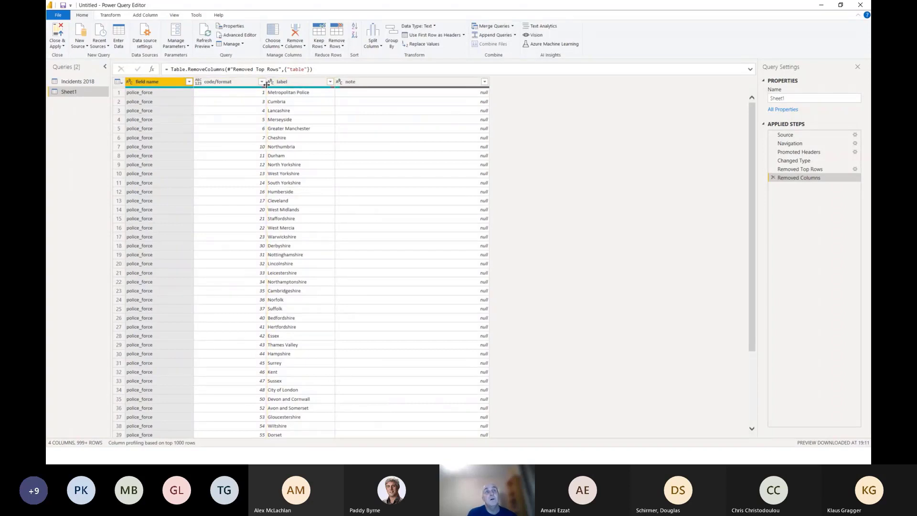
click(199, 84)
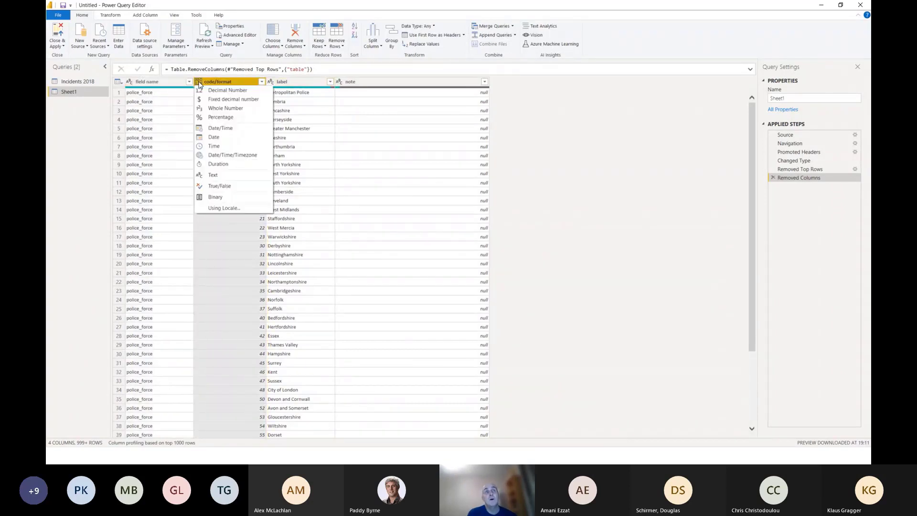
click(220, 108)
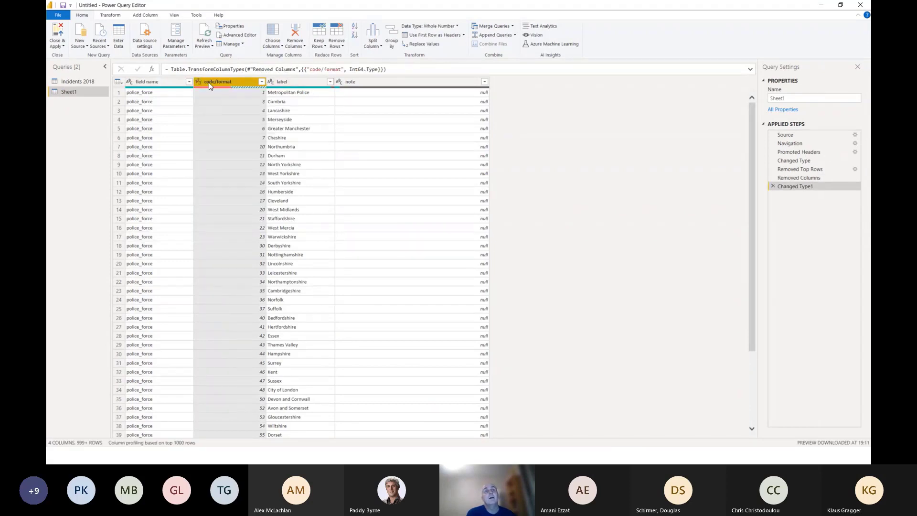
click(203, 83)
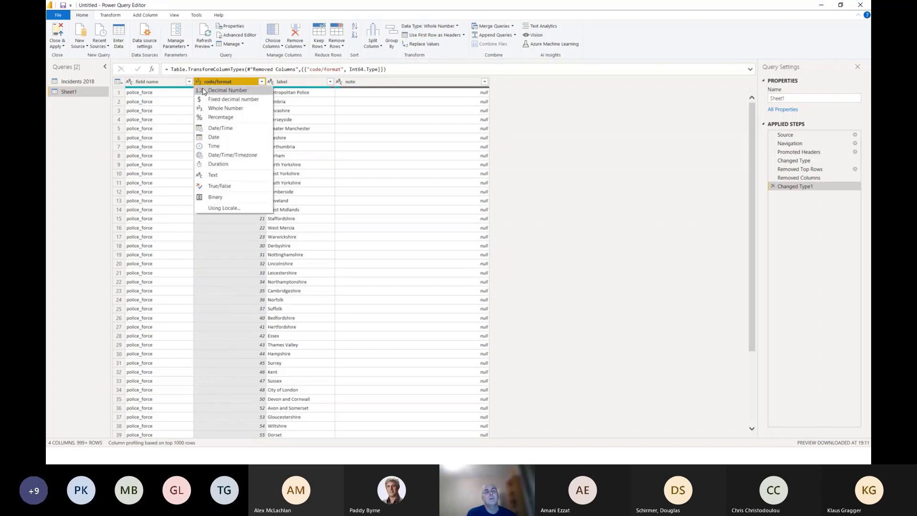
click(213, 103)
click(525, 249)
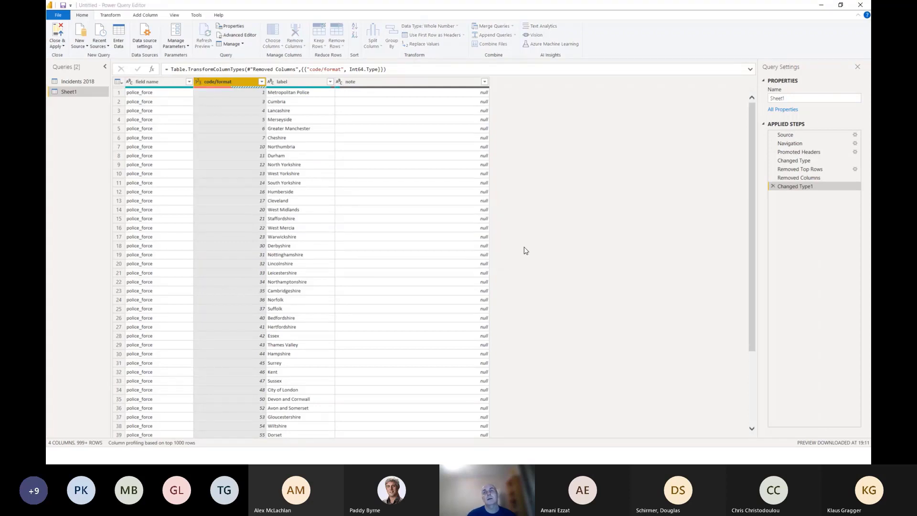
click(773, 187)
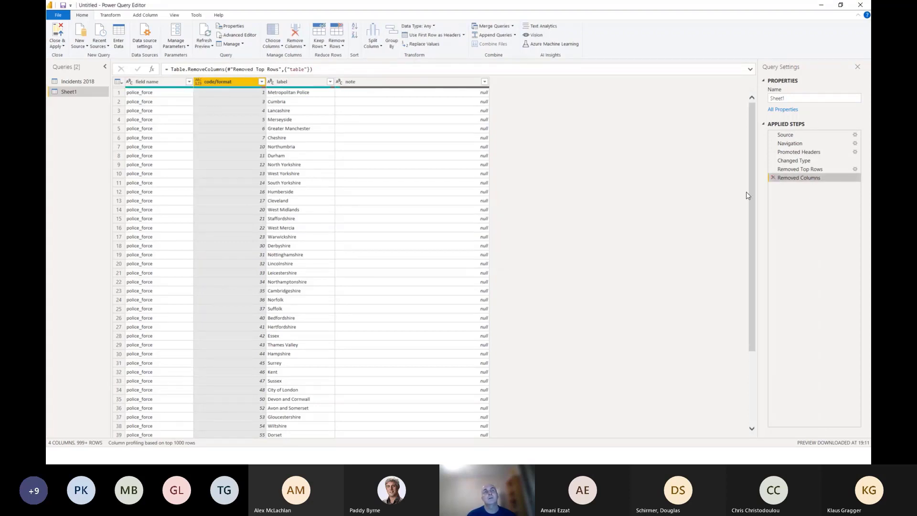
- Remove the note column from the Sheet1 query
click(374, 82)
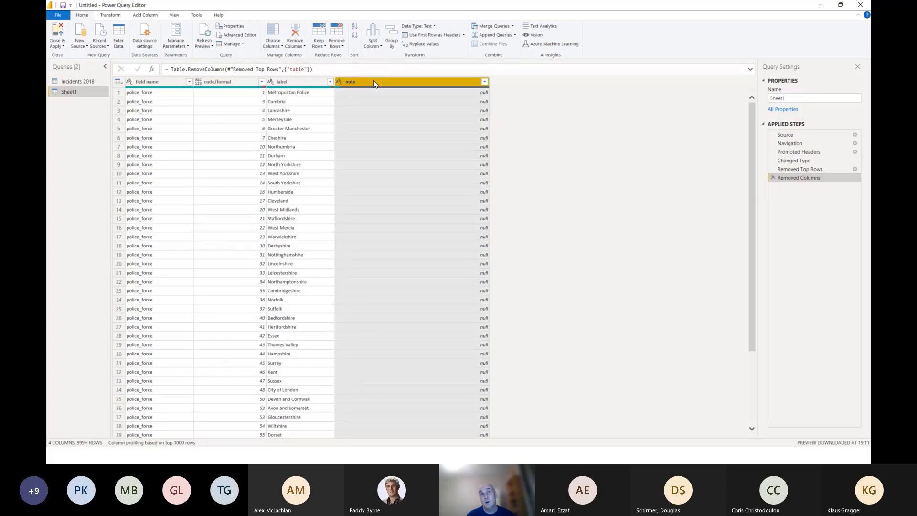
right_click(374, 82)
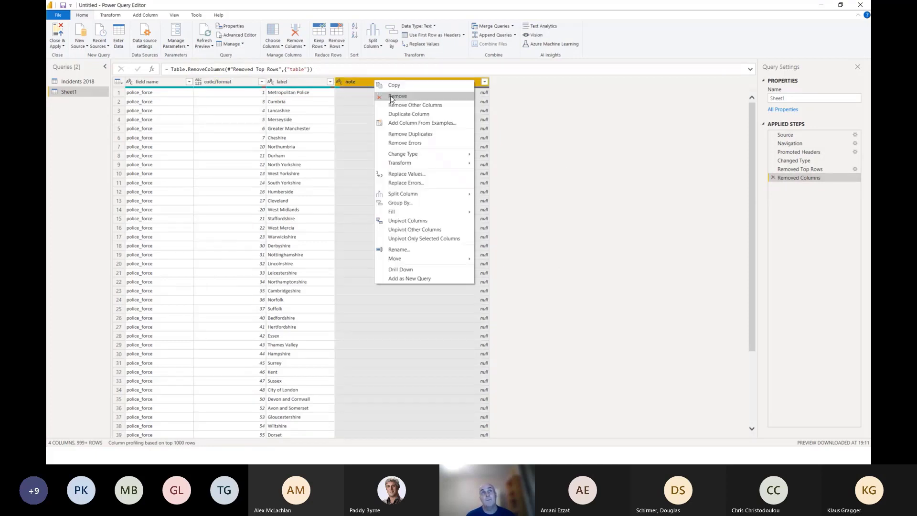
click(392, 97)
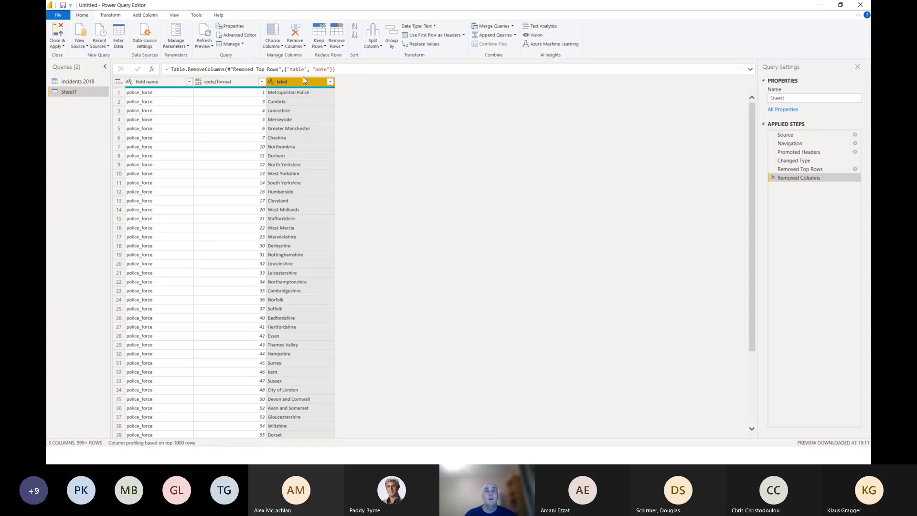
ctrl+click(190, 84)
- Rename the Sheet1 query as Part Processed
click(785, 100)
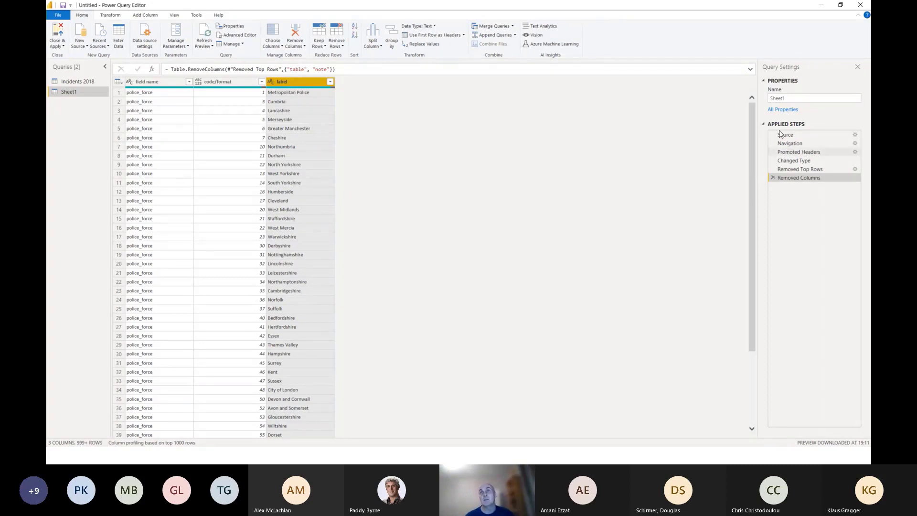
double_click(783, 98)
text(P)
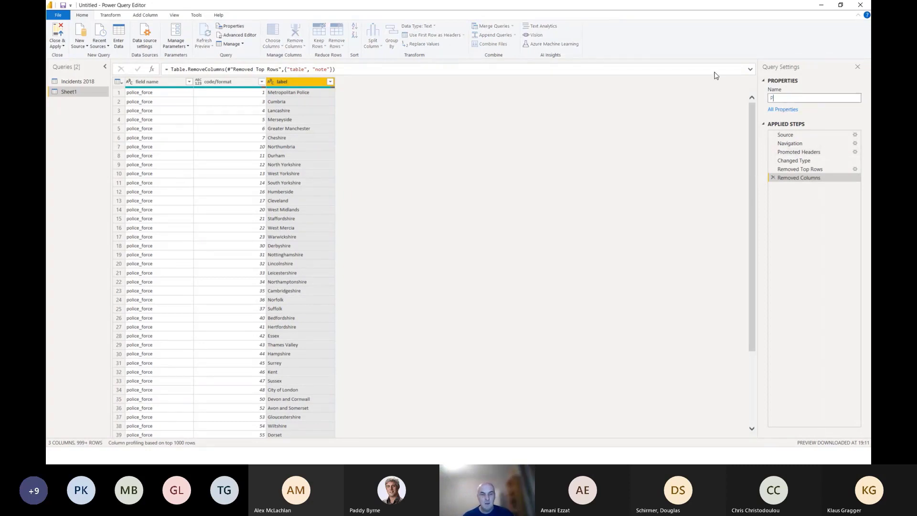
text(art proce)
text(ces)
text(ed)
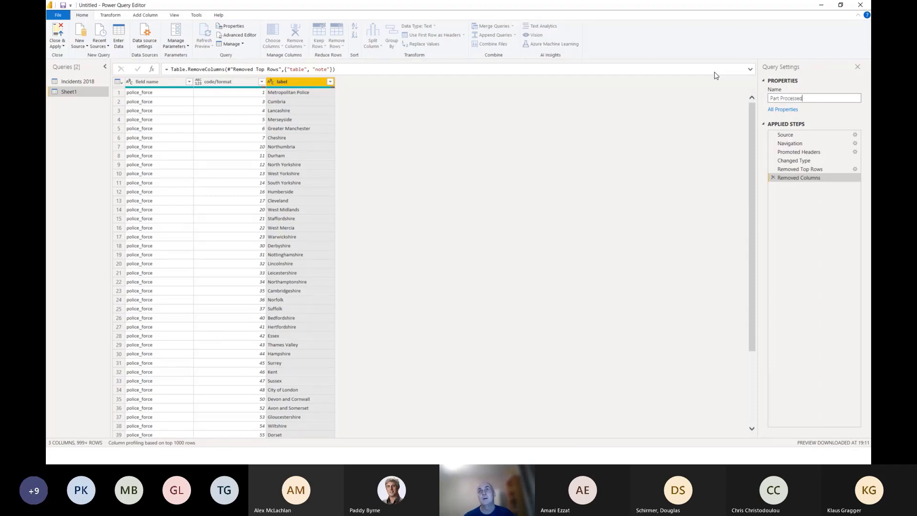
key(Return)
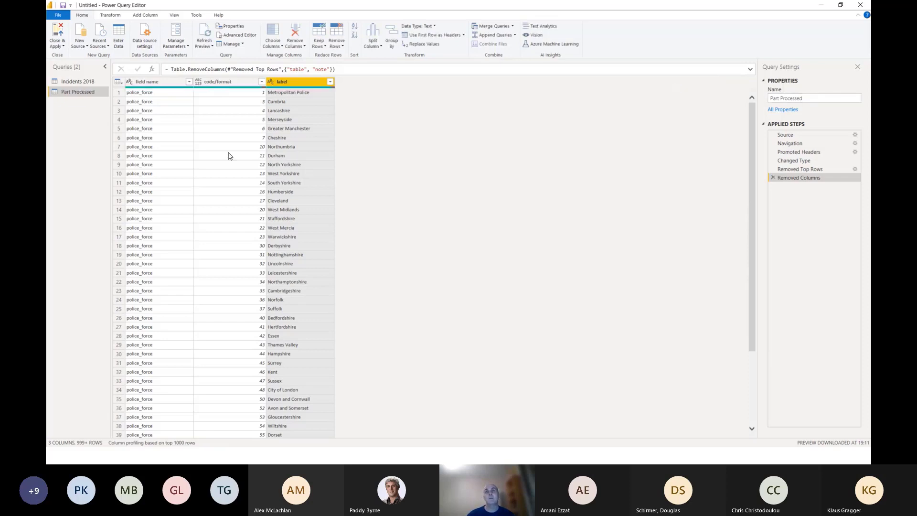
- Copy the Part Processed query and paste it as a second query in the queries list
right_click(75, 94)
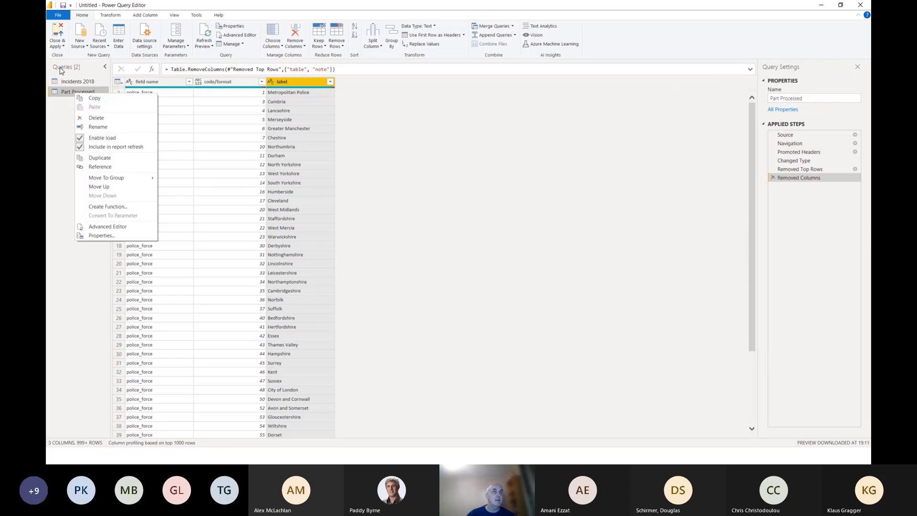
click(99, 99)
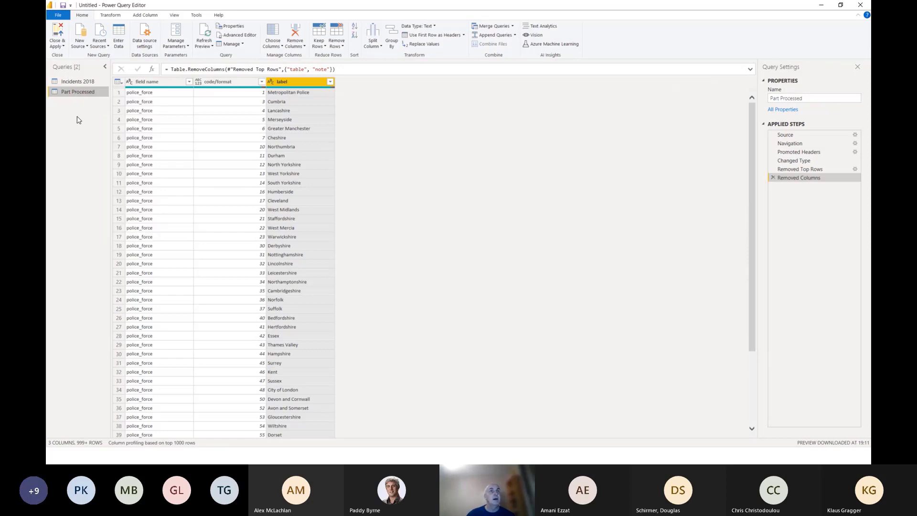
right_click(77, 116)
click(96, 121)
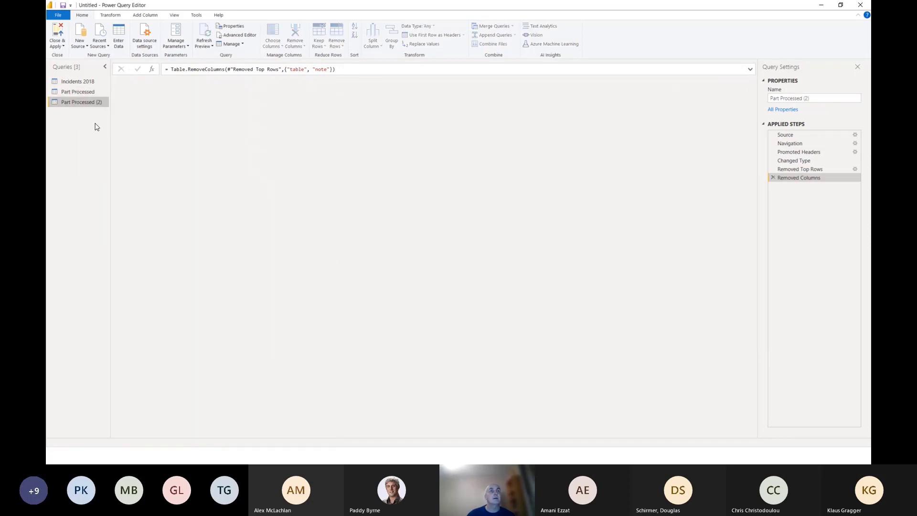
- Rename the pasted copy of the Part Processed query as Police Force
double_click(91, 103)
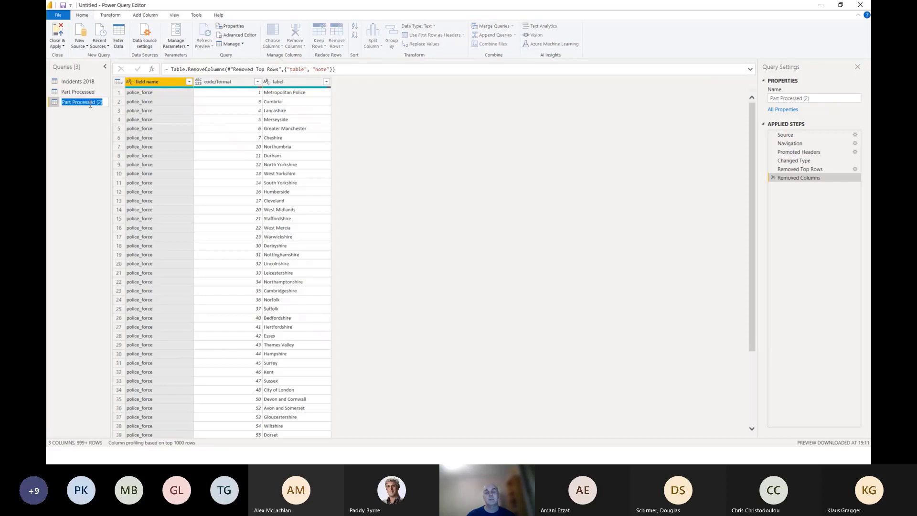
click(829, 99)
drag(826, 97, 684, 84)
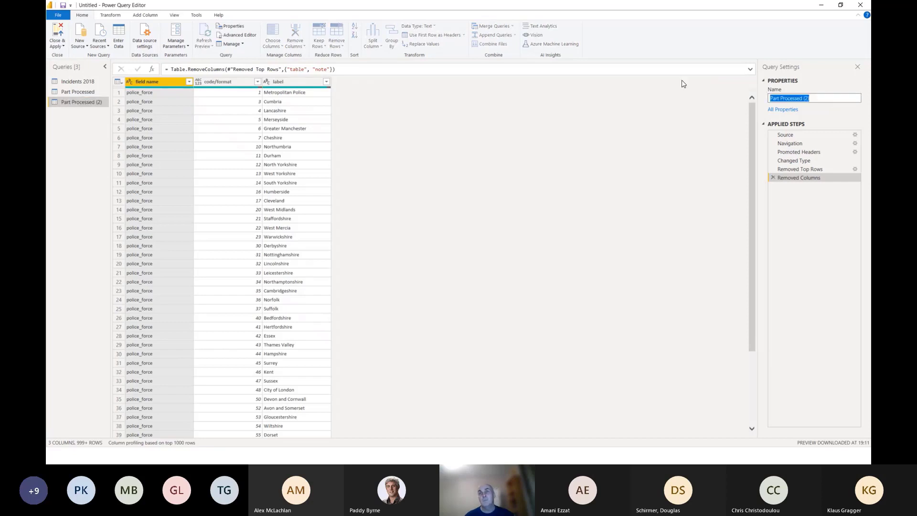
text(Police Force)
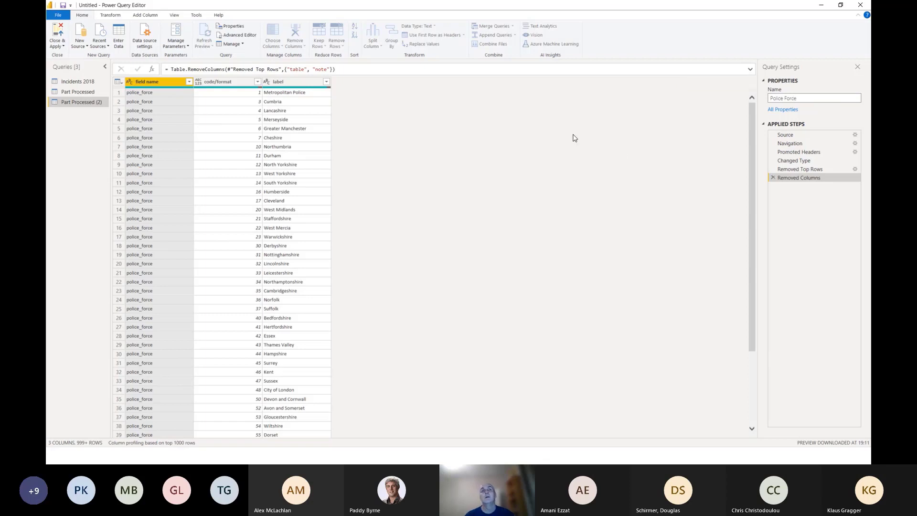
key(Return)
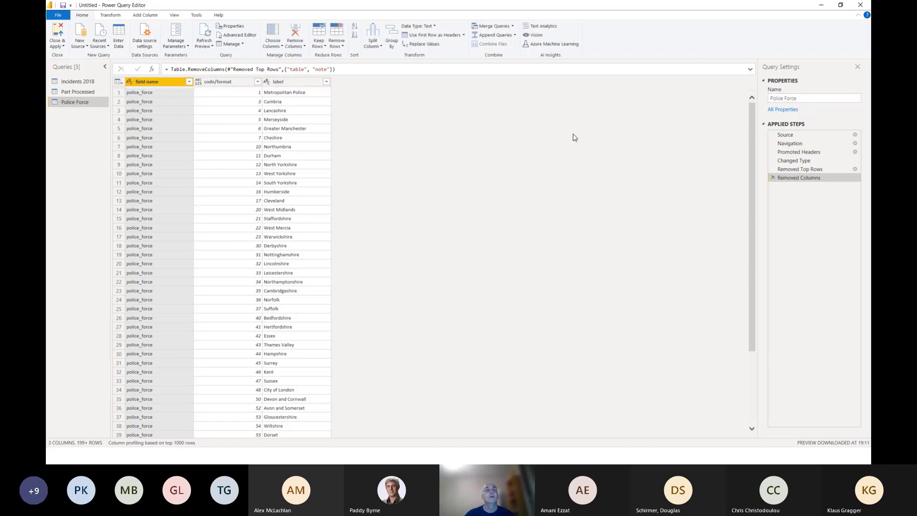
- Filter the field name column of the Police Force query to only the police_force rows
click(189, 81)
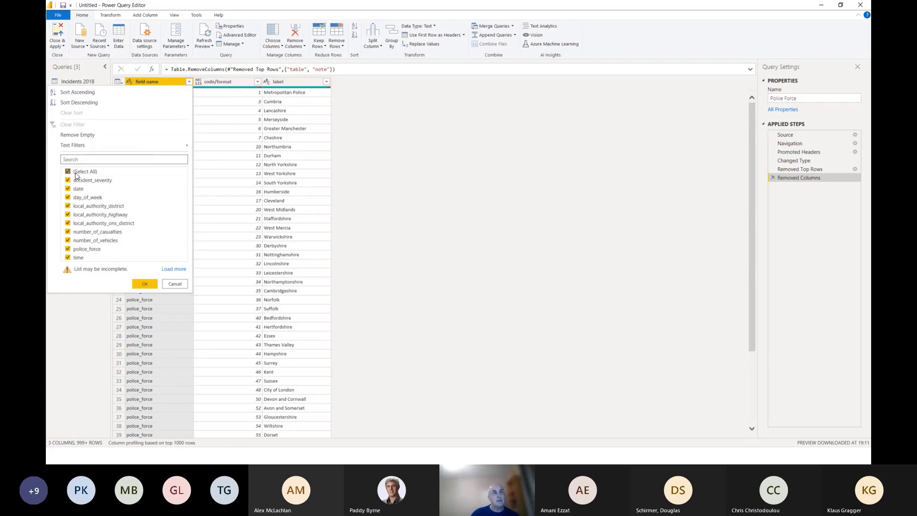
click(174, 284)
scroll(149, 267, down, 2)
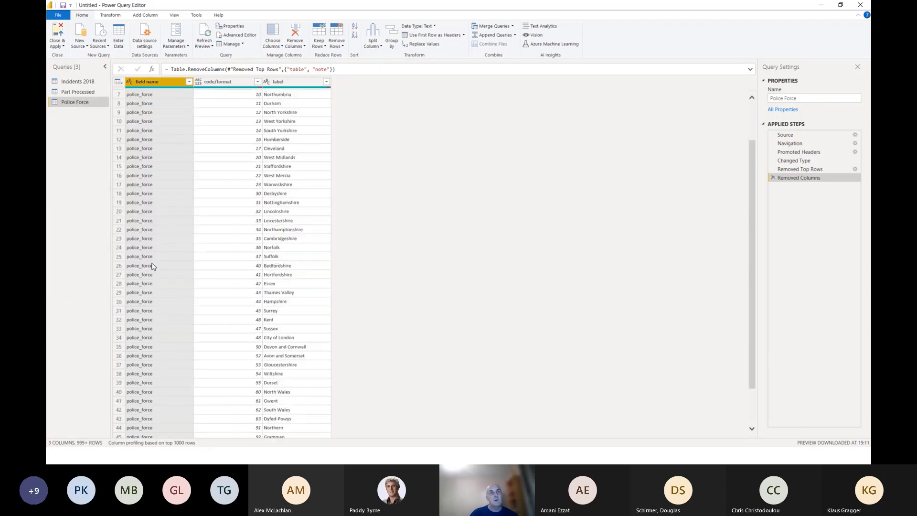
scroll(150, 266, up, 2)
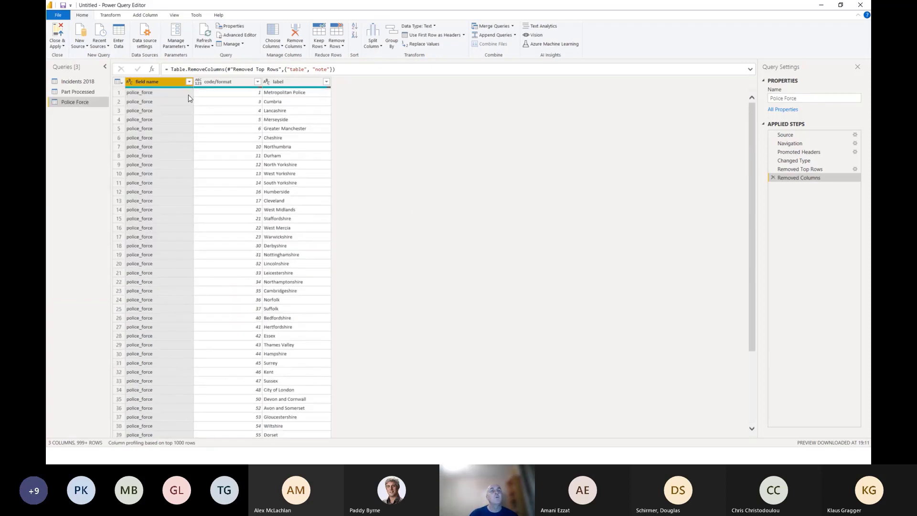
click(189, 82)
click(67, 172)
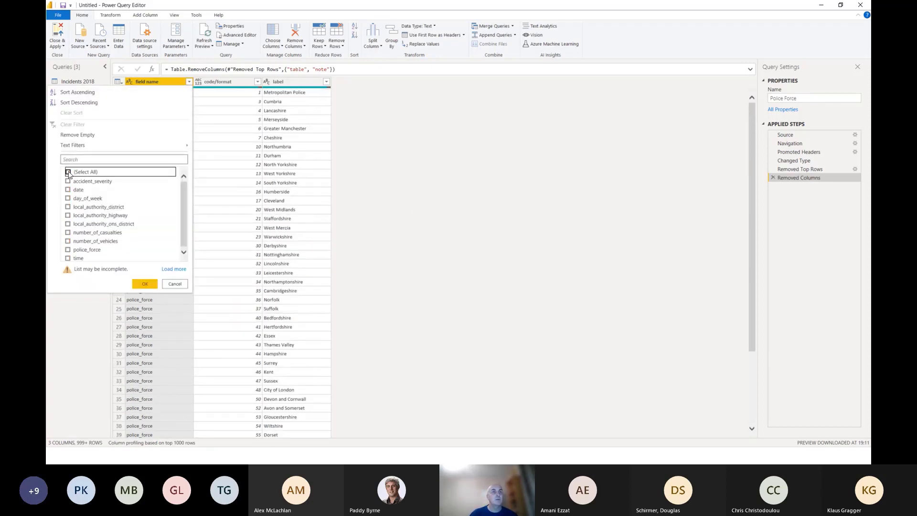
click(68, 249)
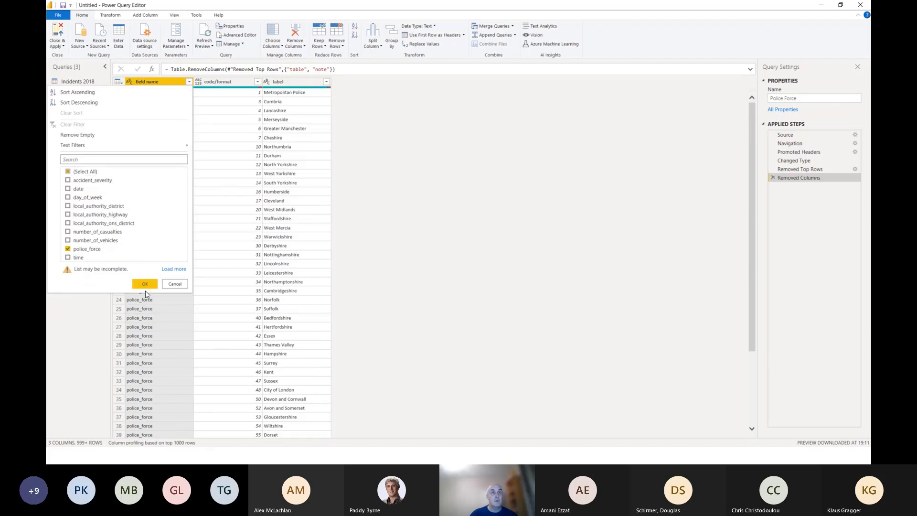
click(144, 285)
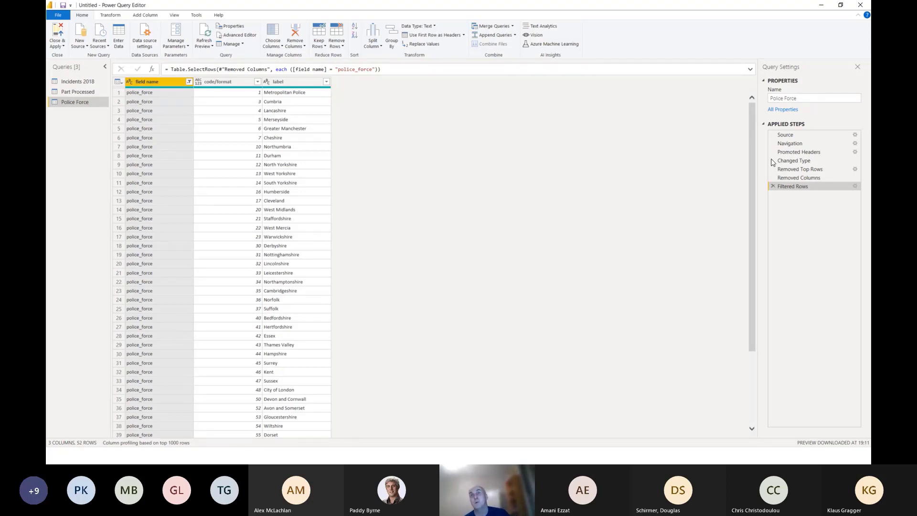
- Remove the field name column from the Police Force query and rename the code/format column as ID
right_click(160, 82)
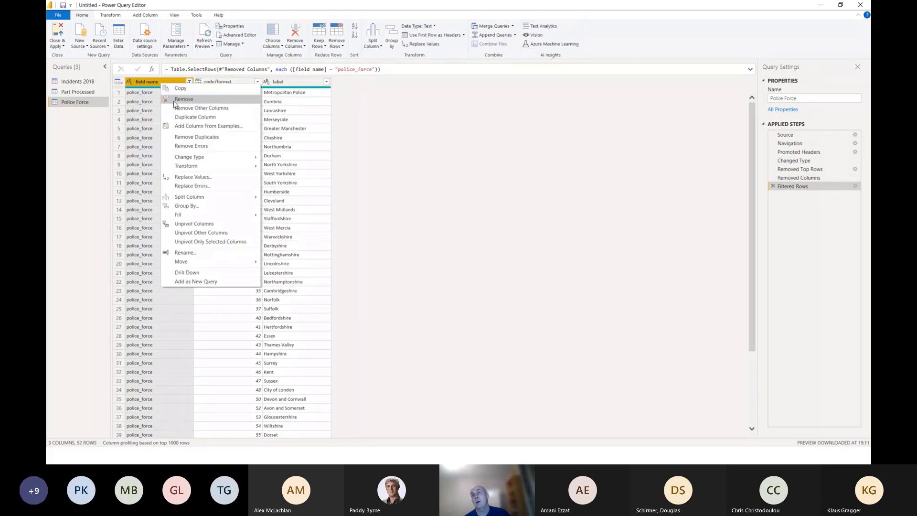
click(176, 102)
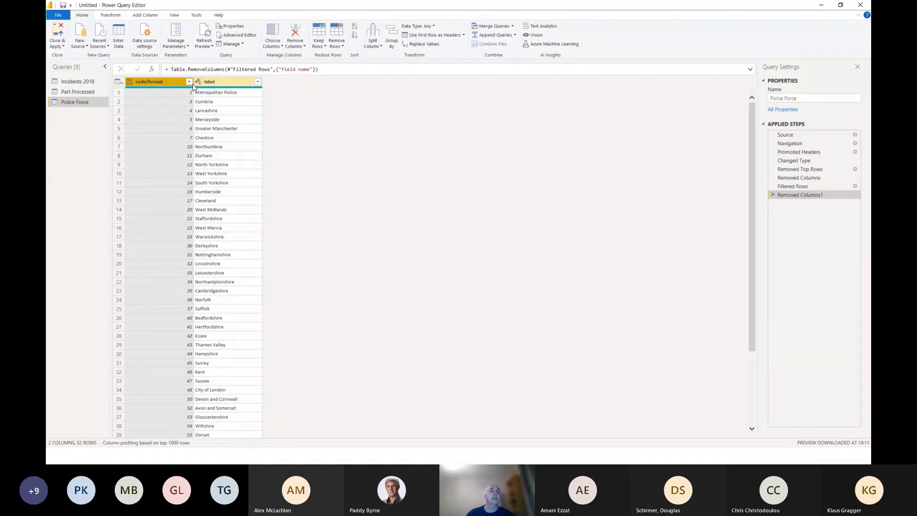
double_click(166, 82)
text(ID)
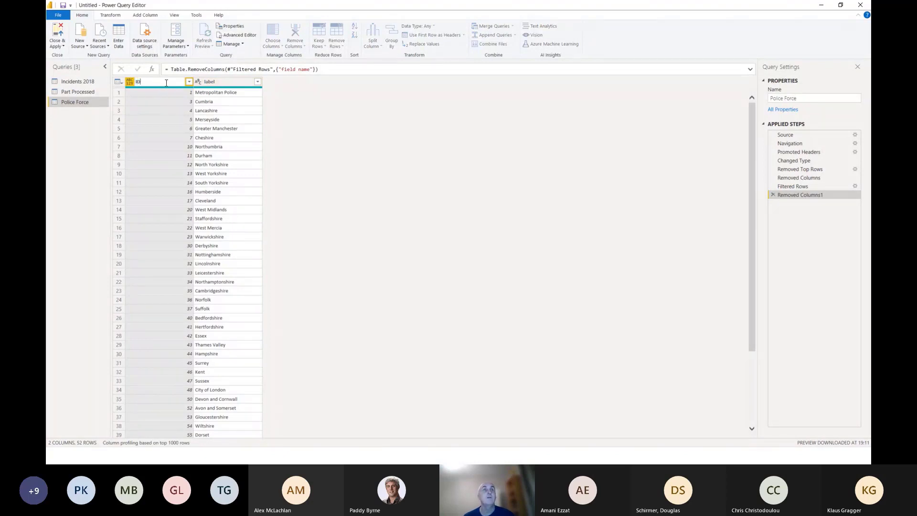
key(Return)
- Rename the label column of the Police Force query as Police Force, correcting the spelling
click(224, 84)
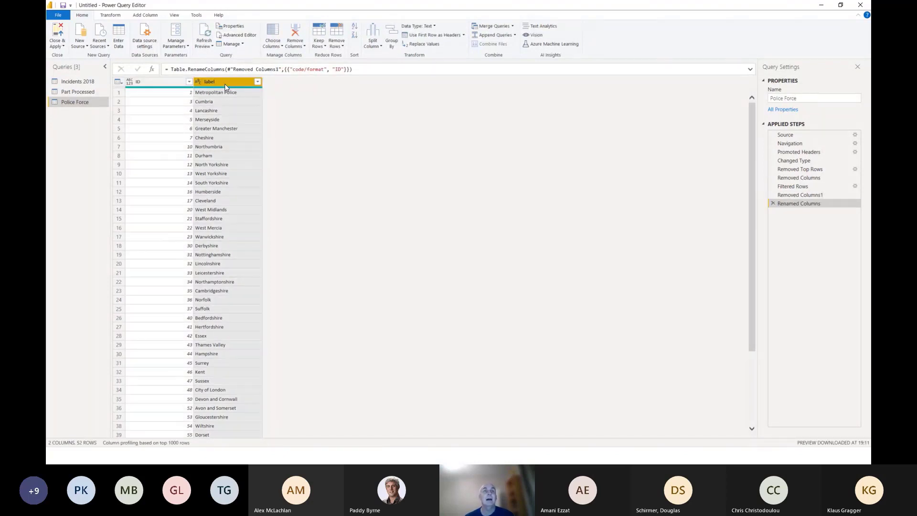
double_click(225, 84)
text(Police Force)
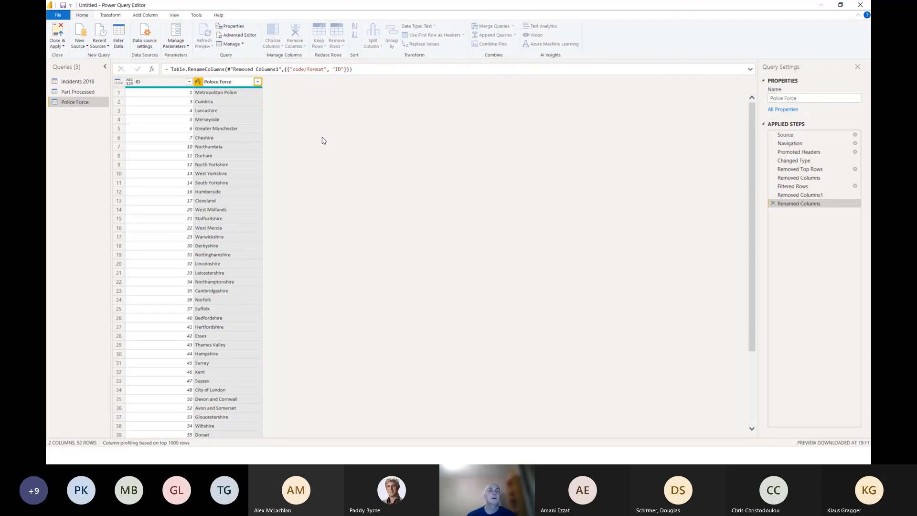
key(Return)
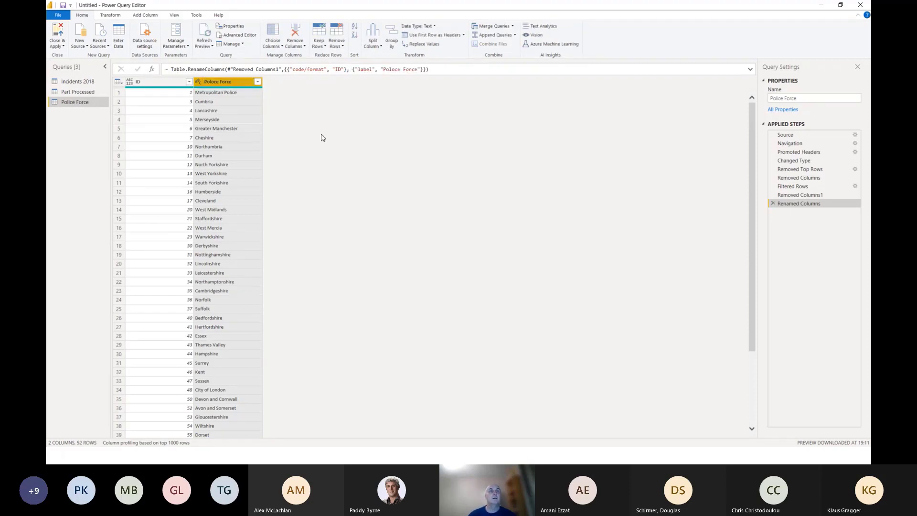
double_click(209, 82)
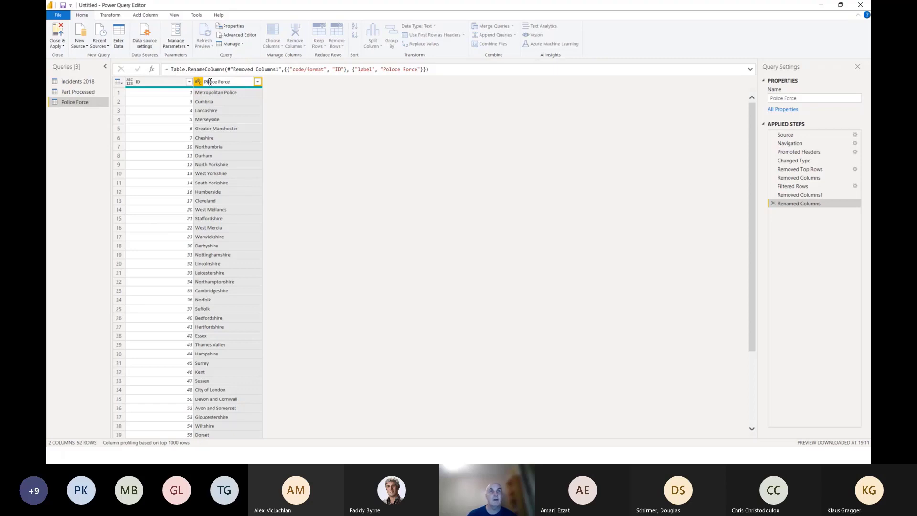
key(BackSpace)
text(o)
key(Return)
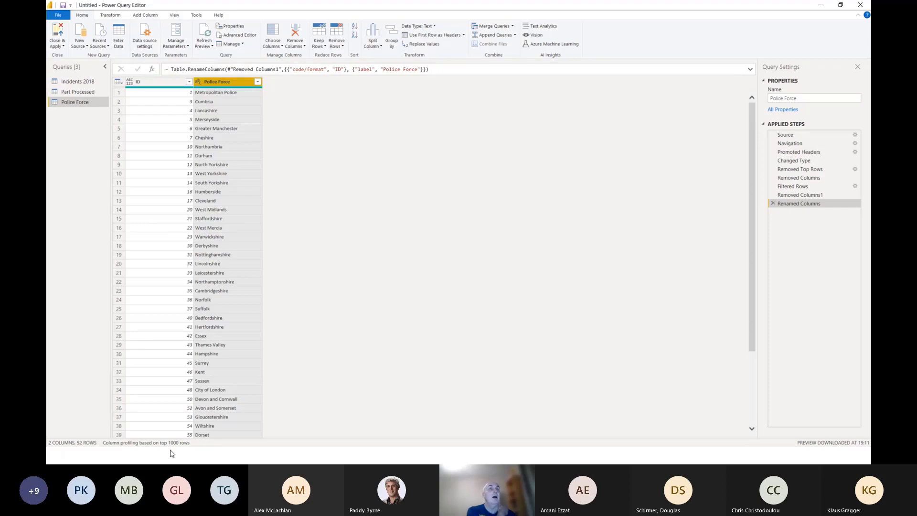
- Copy the Part Processed query, paste it into the queries list and rename the copy as Severity
click(77, 92)
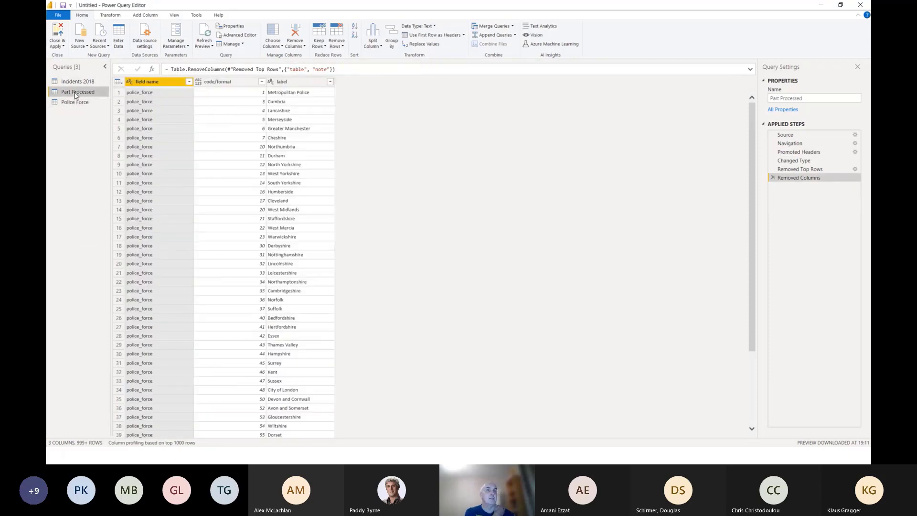
right_click(74, 94)
right_click(67, 122)
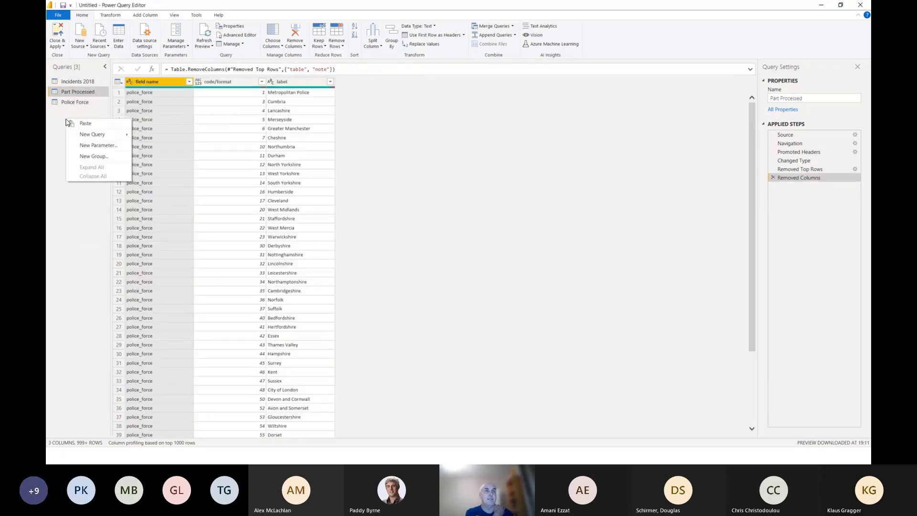
click(81, 123)
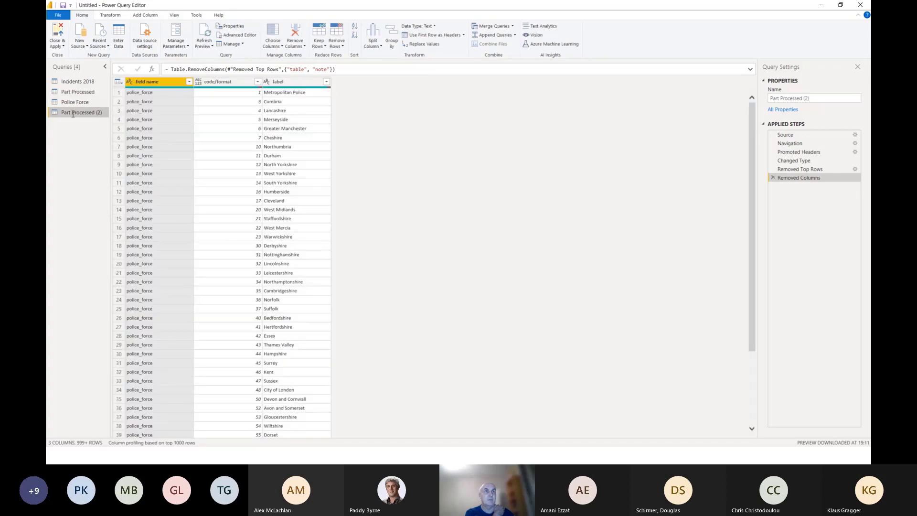
double_click(72, 112)
text(Sever)
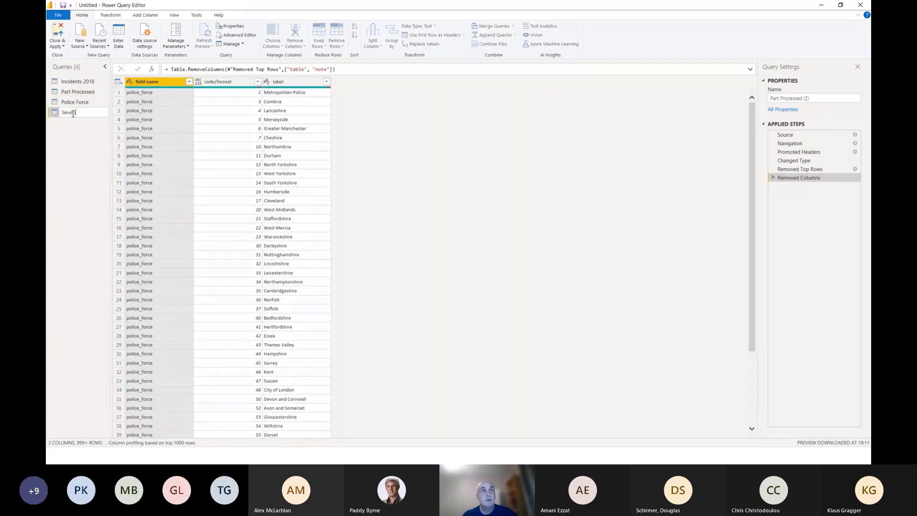
text(ity)
key(Return)
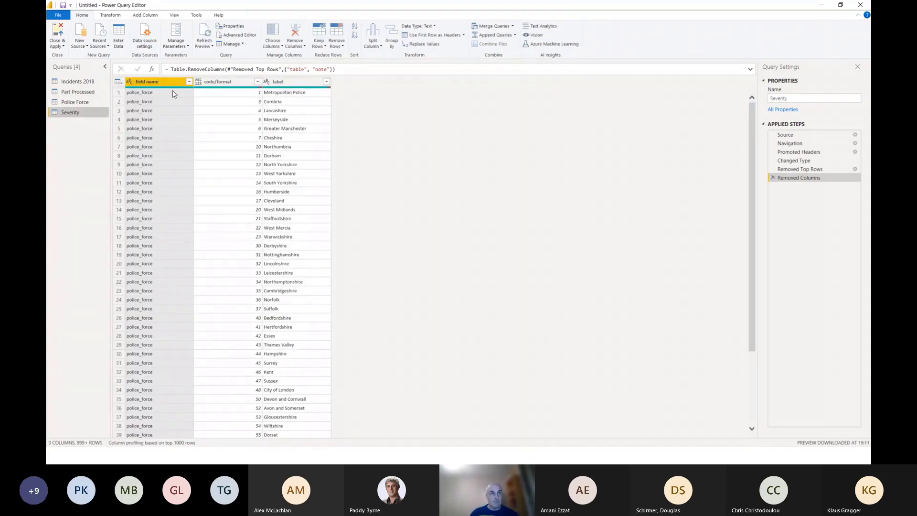
- Filter the field name column of the Severity query to only the accident_severity rows
click(189, 81)
click(74, 103)
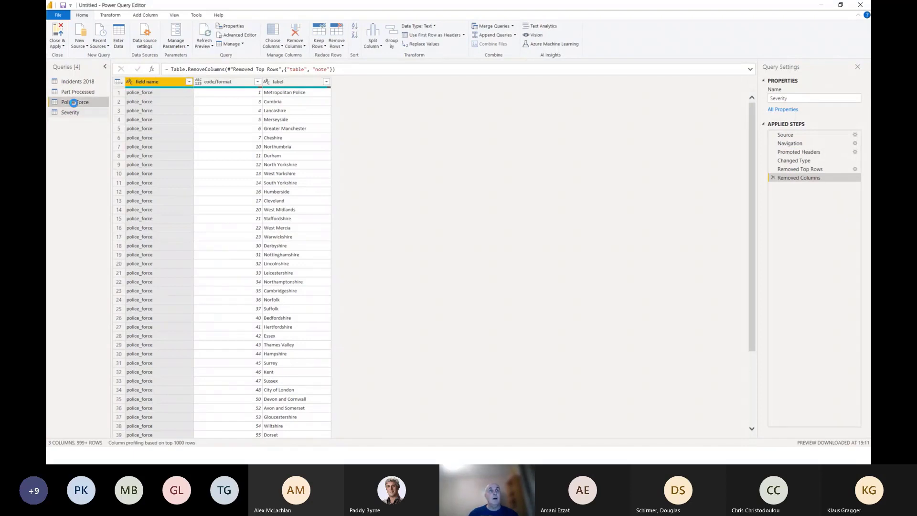
click(66, 112)
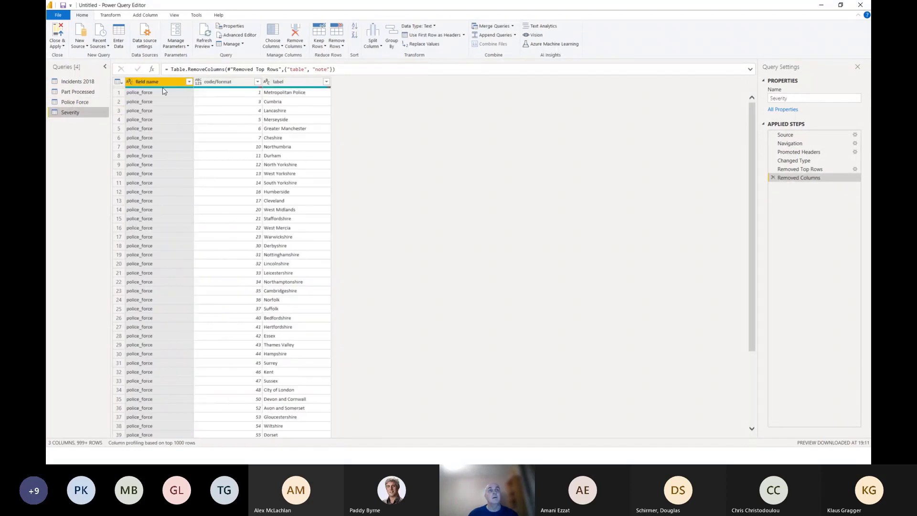
click(189, 82)
click(68, 172)
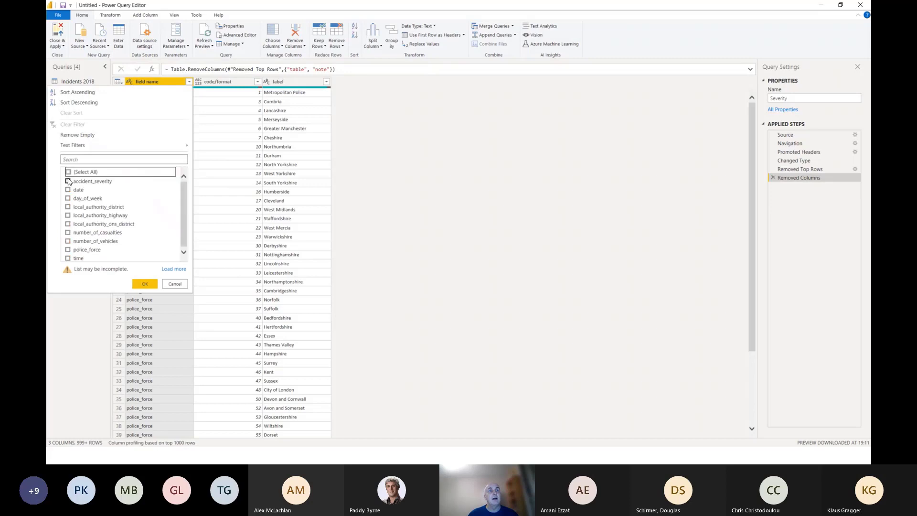
click(67, 181)
click(145, 284)
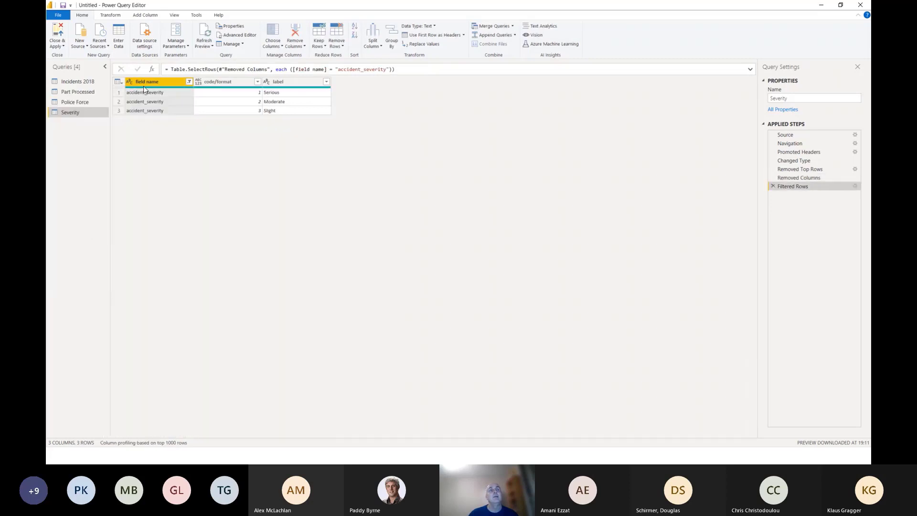
- Remove the field name column from the Severity query and rename the code/format column as ID
right_click(171, 84)
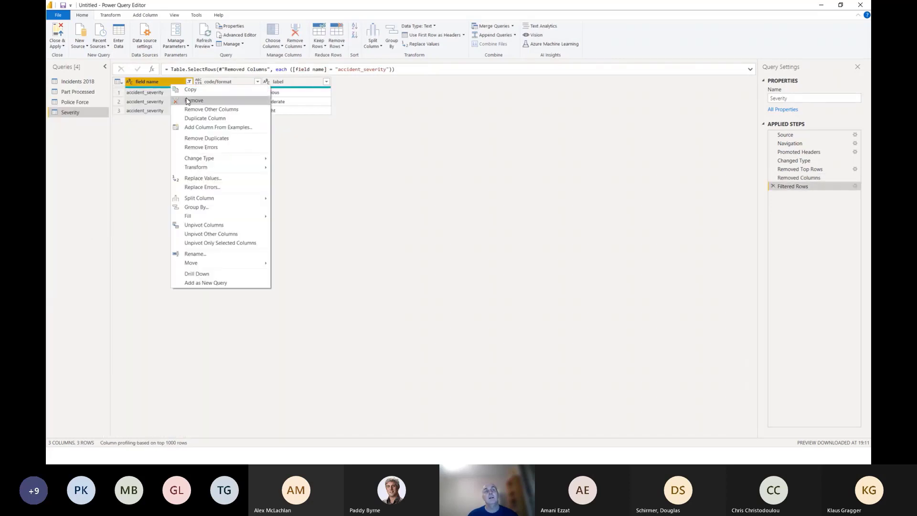
click(187, 100)
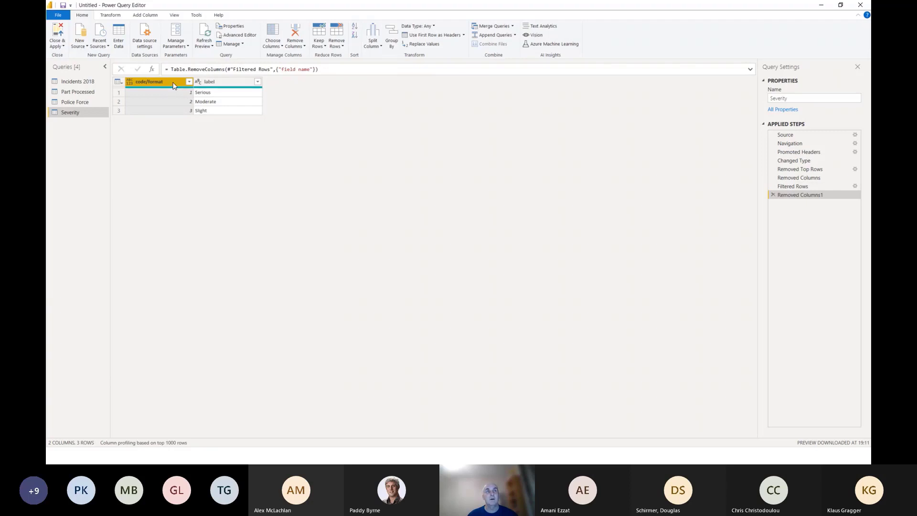
double_click(173, 86)
text(ID)
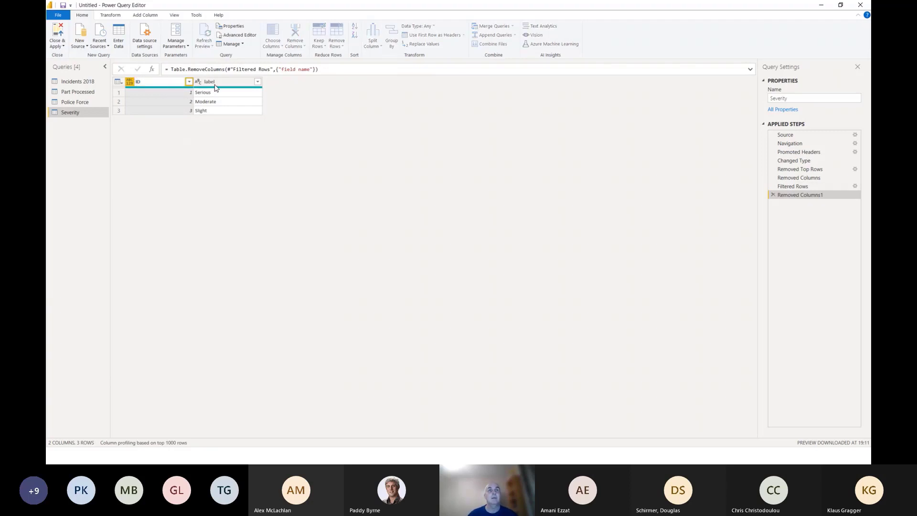
- Rename the label column of the Severity query as Serverity
double_click(215, 82)
text(Serverity)
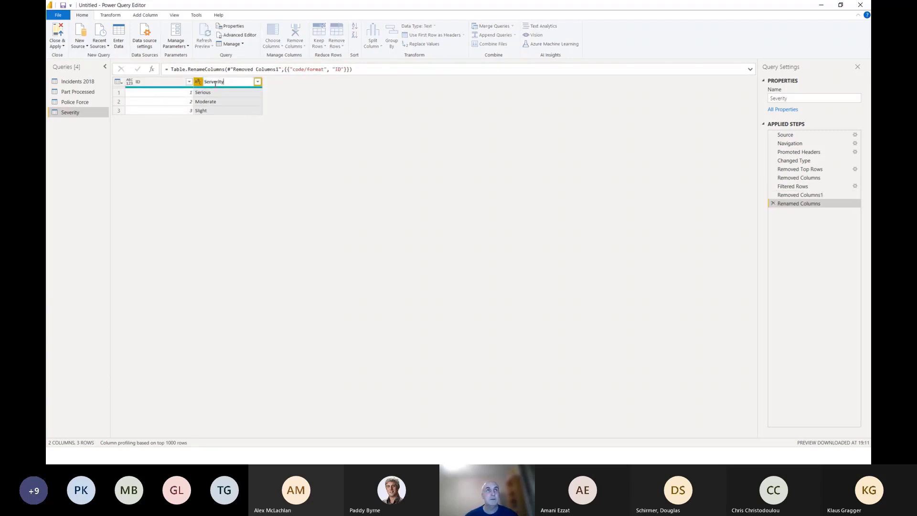
key(Return)
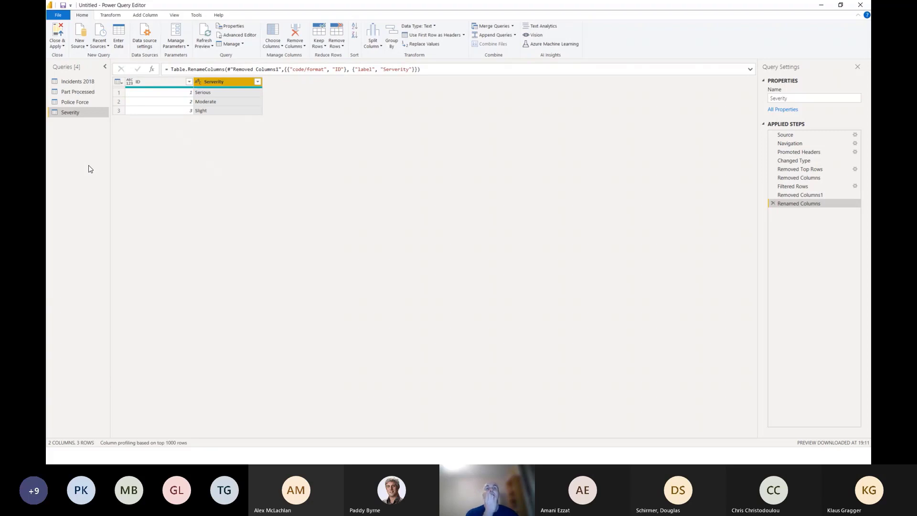
- Copy the Part Processed query, paste it into the queries list and rename the copy as Day Of Week
click(78, 96)
right_click(80, 95)
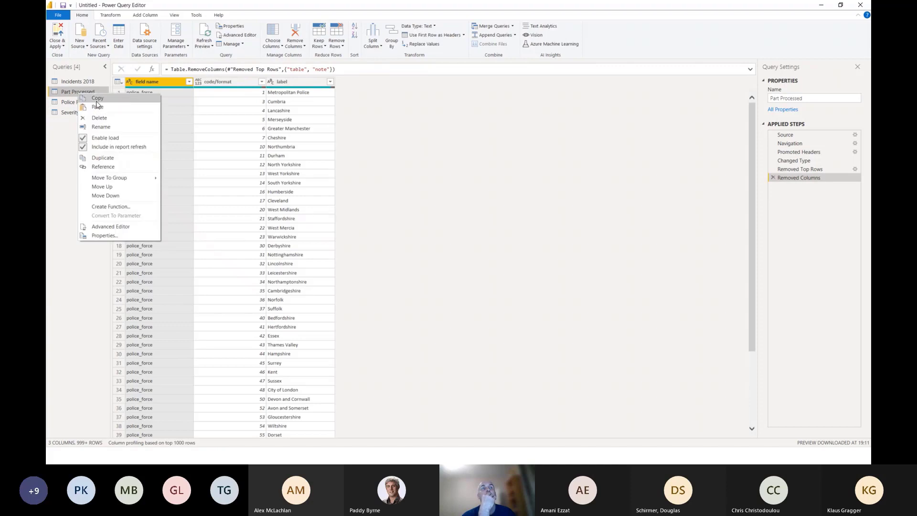
click(96, 101)
right_click(81, 137)
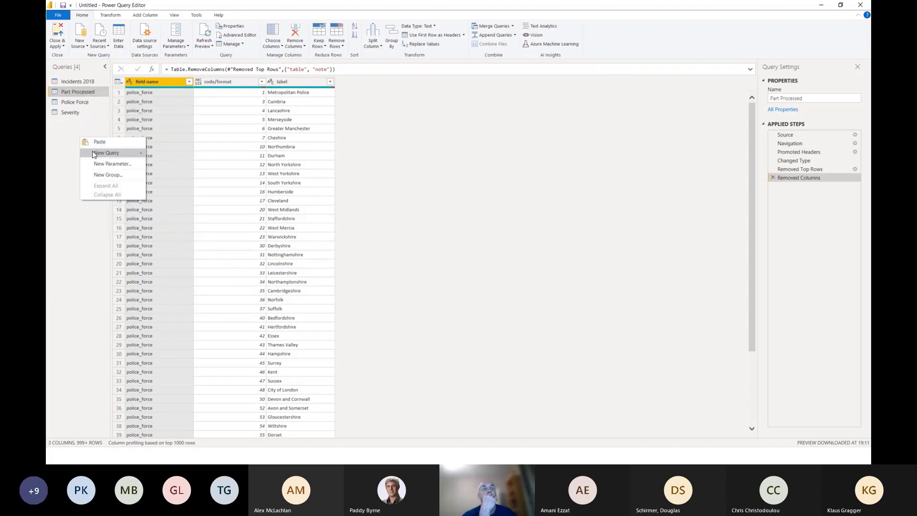
click(96, 151)
double_click(88, 123)
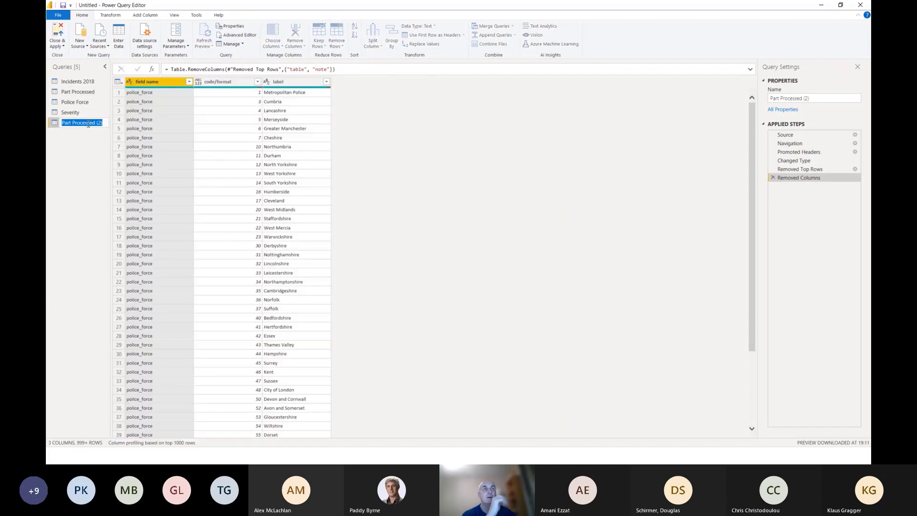
text(Day Of Week)
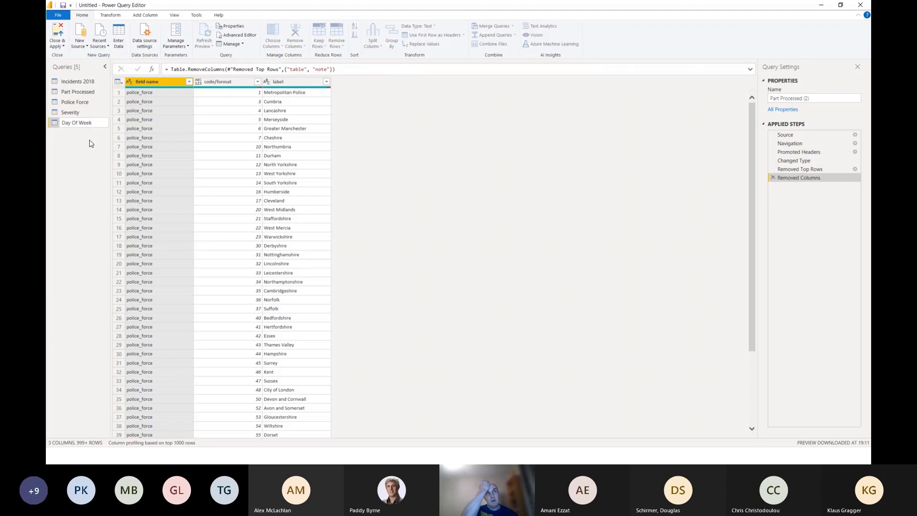
key(Return)
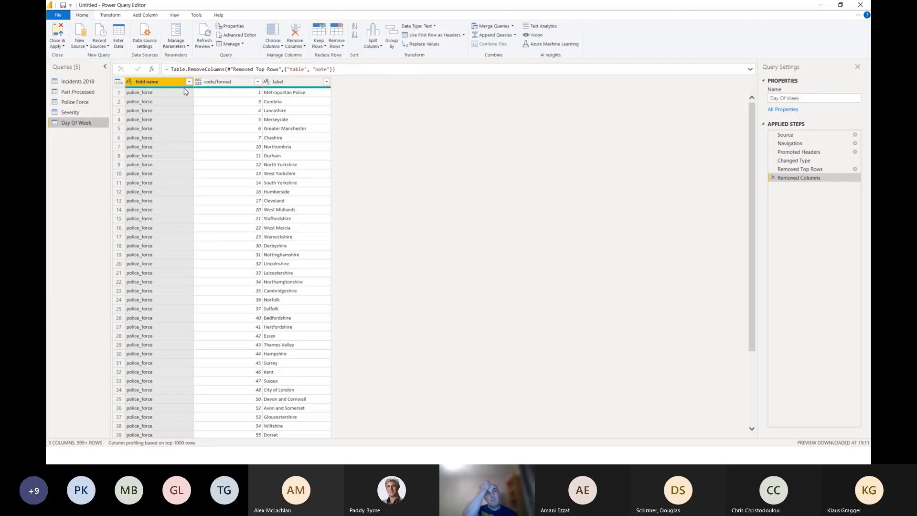
- Filter the field name column of the Day Of Week query to only the day_of_week rows
click(188, 83)
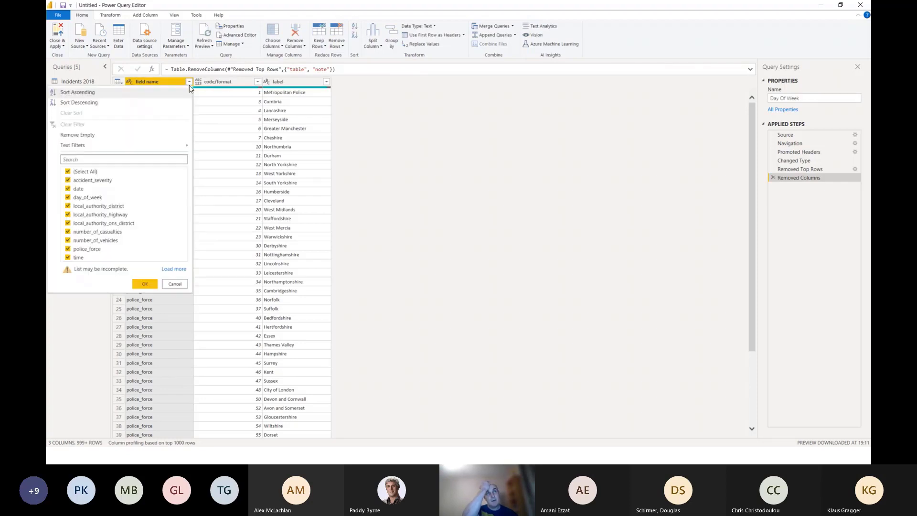
click(69, 172)
click(68, 198)
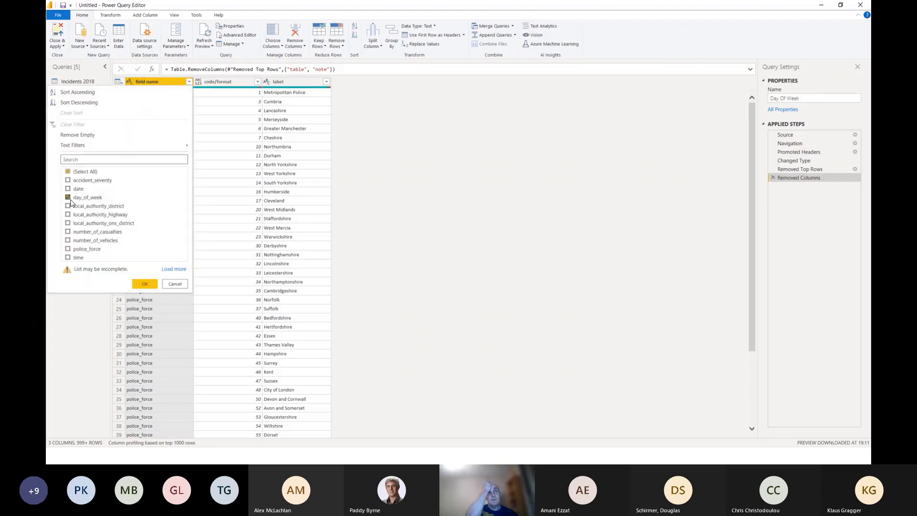
click(145, 284)
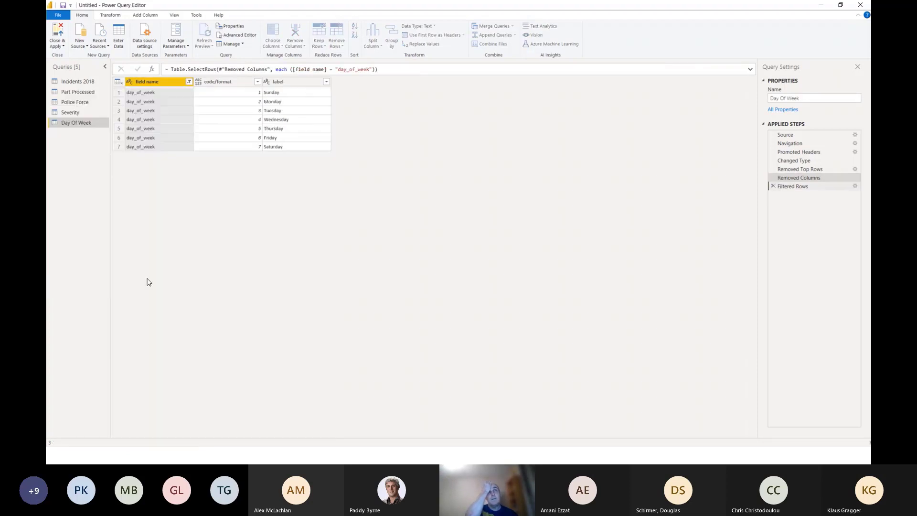
- Rename the Day Of Week query's code/format and label columns as ID and Weekday, and remove its field name column
double_click(225, 82)
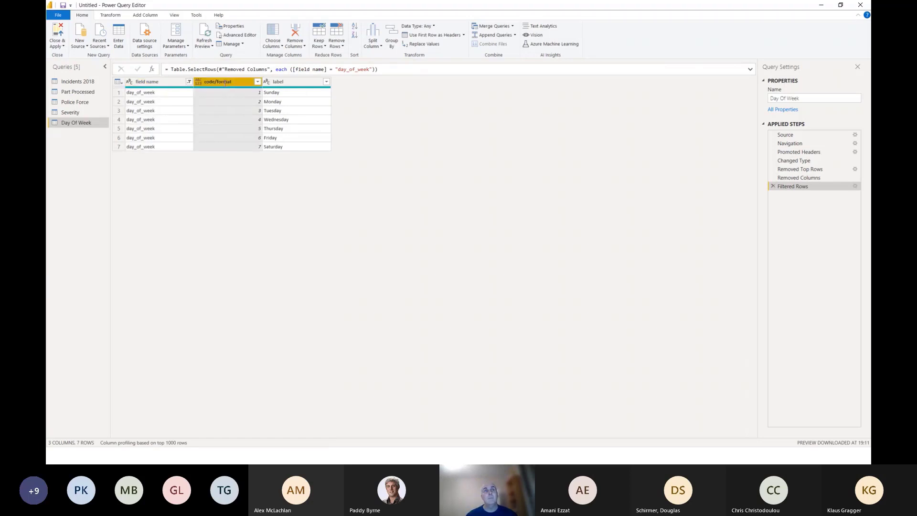
text(ID)
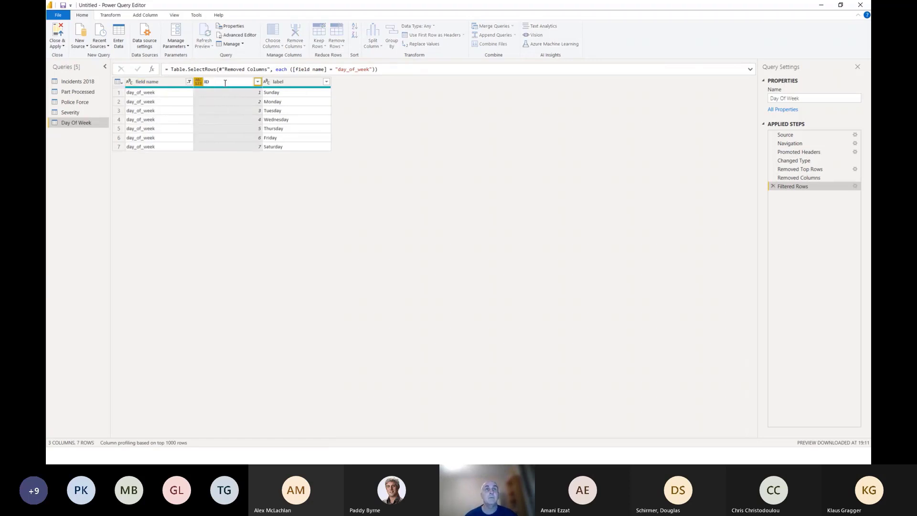
double_click(299, 82)
text(Weekday)
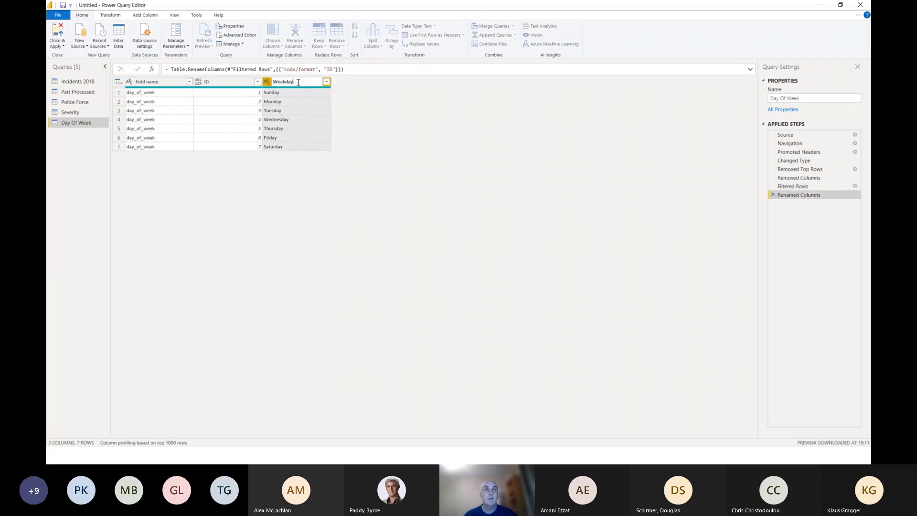
key(Return)
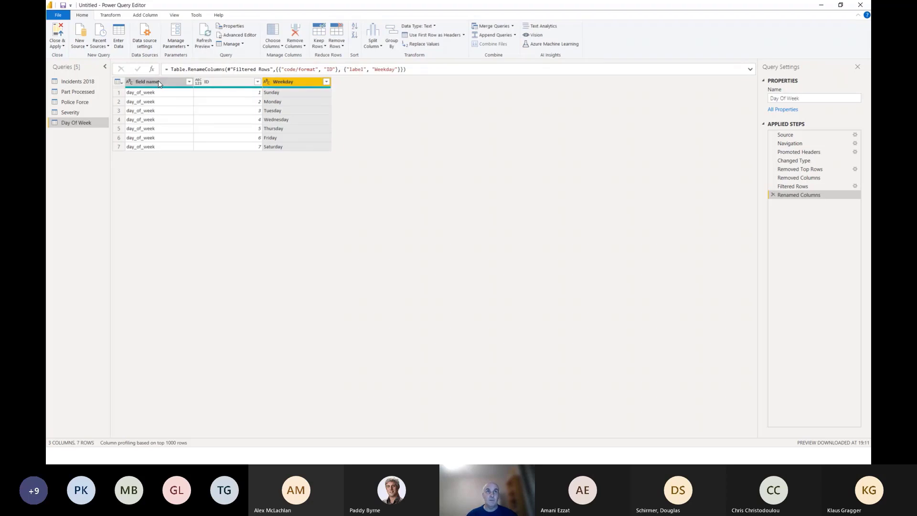
right_click(158, 80)
click(181, 97)
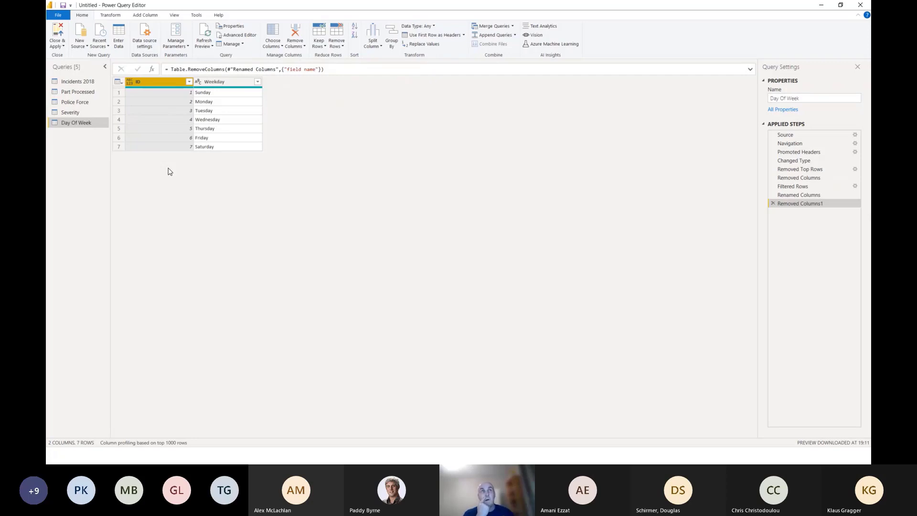
- Apply the query changes and close the Power Query Editor to return to the report
click(89, 93)
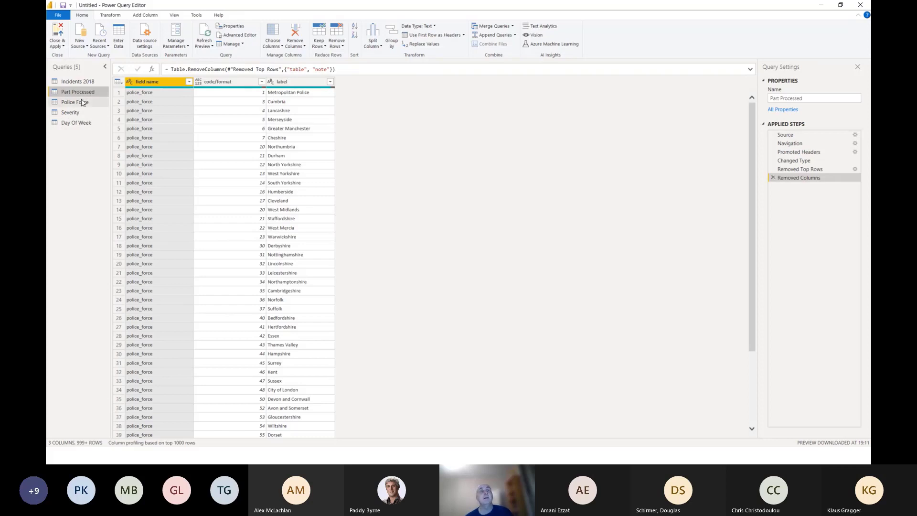
click(58, 45)
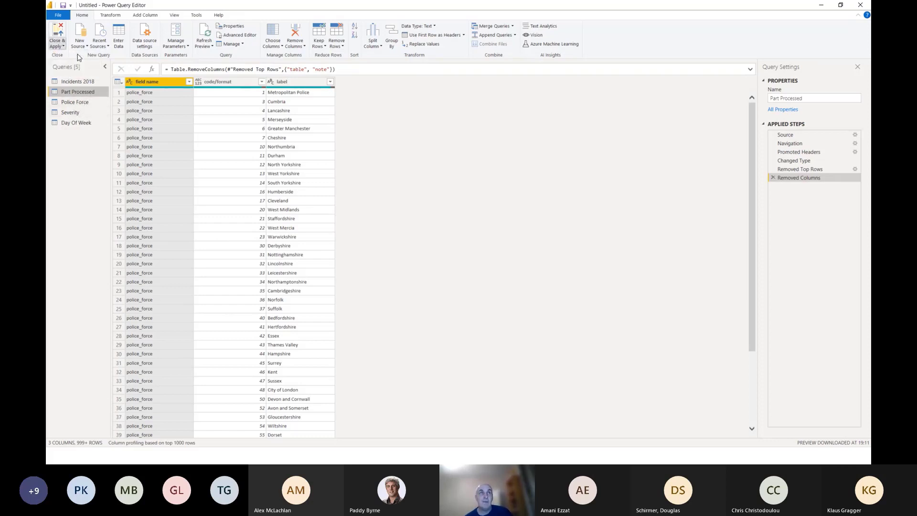
click(68, 73)
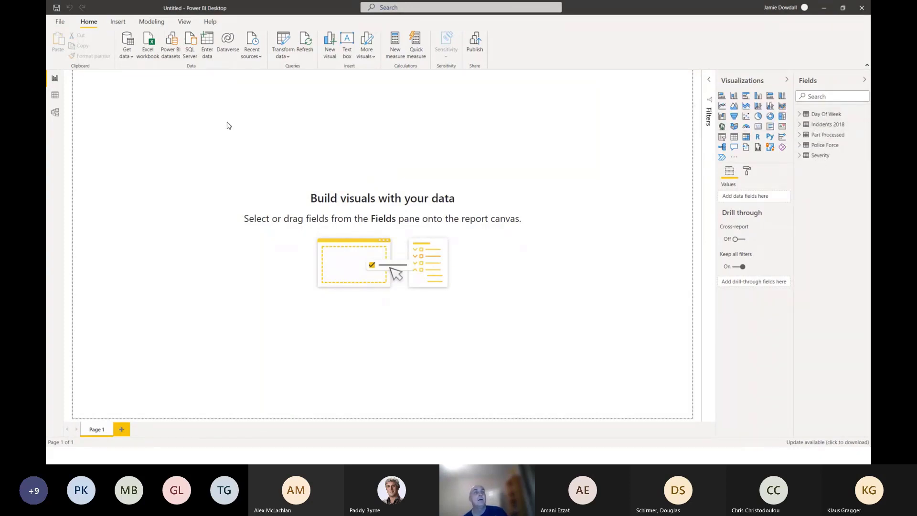
- Examine the loaded rows of the Incidents 2018 table in the data view, and return to the report view
click(55, 100)
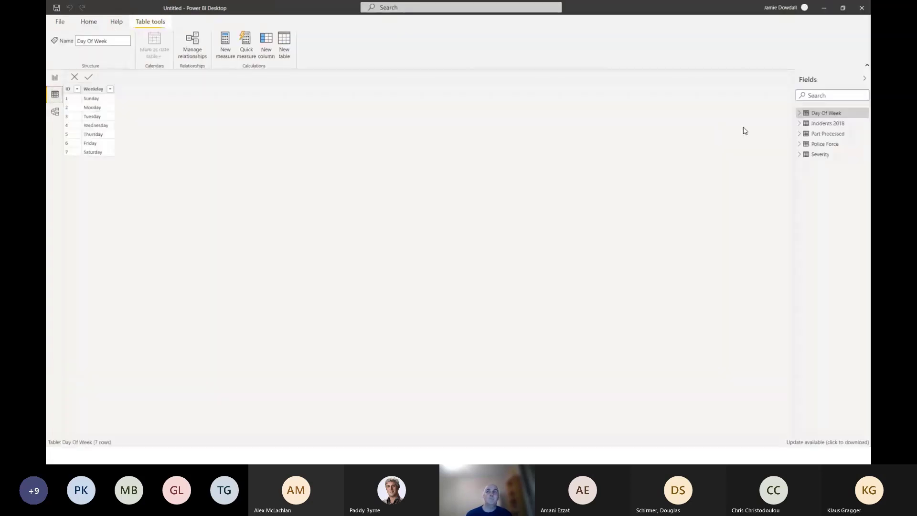
click(823, 125)
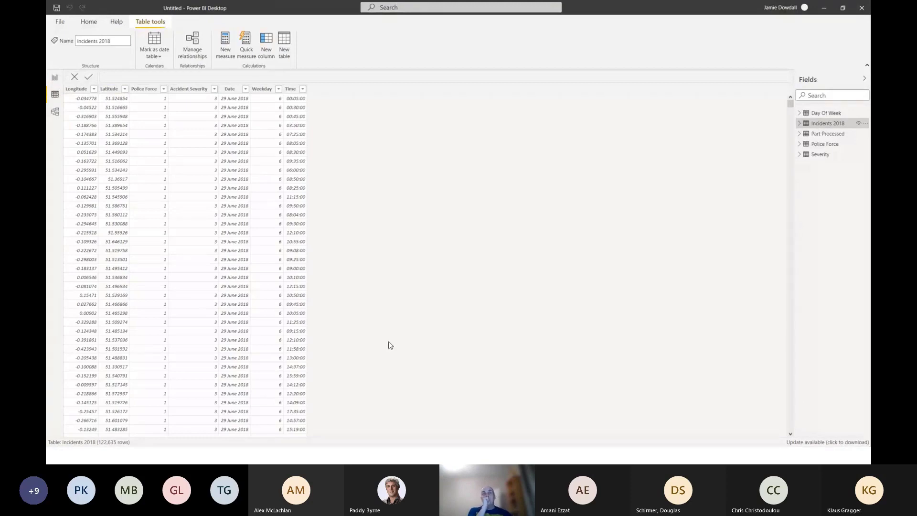
click(54, 78)
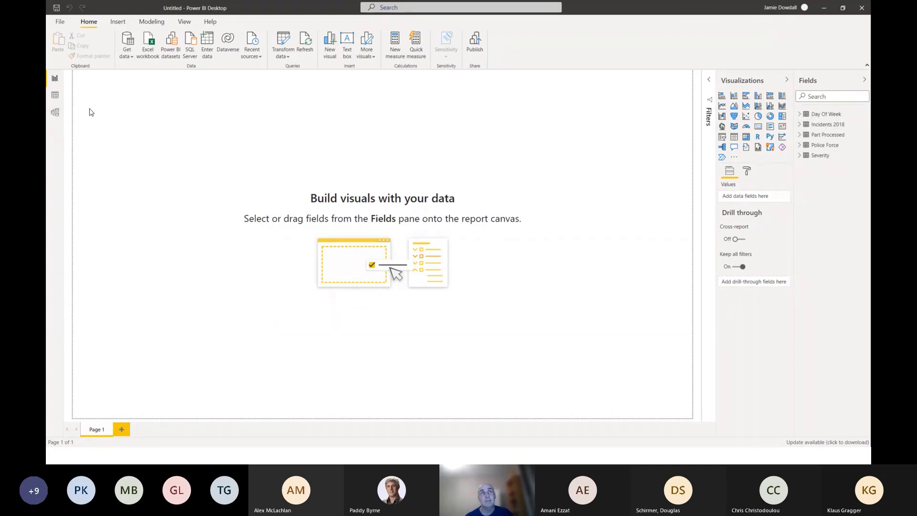
- Open the model view and collapse the Properties and Fields panes to make room for the diagram
click(55, 113)
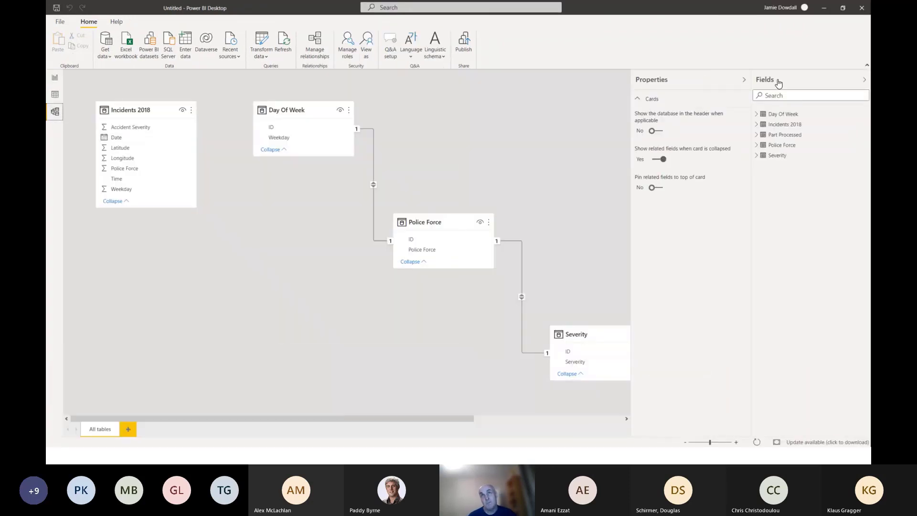
click(743, 81)
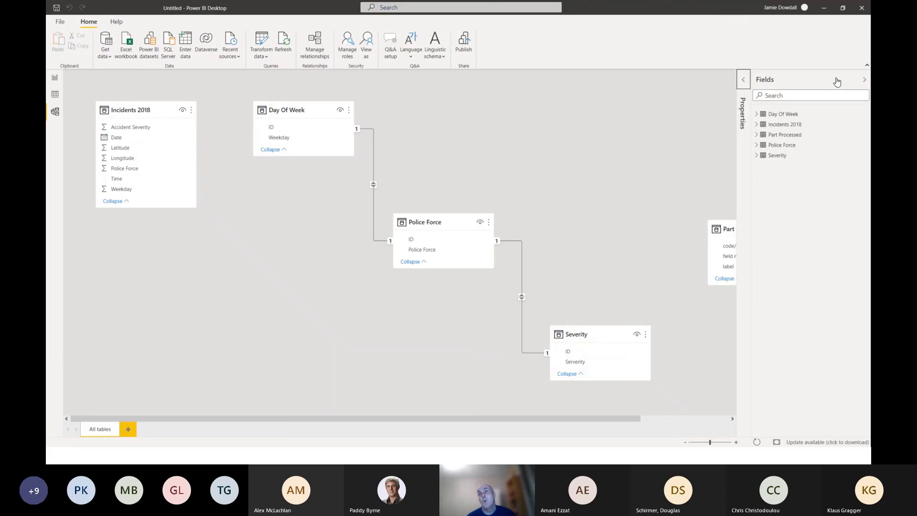
click(865, 79)
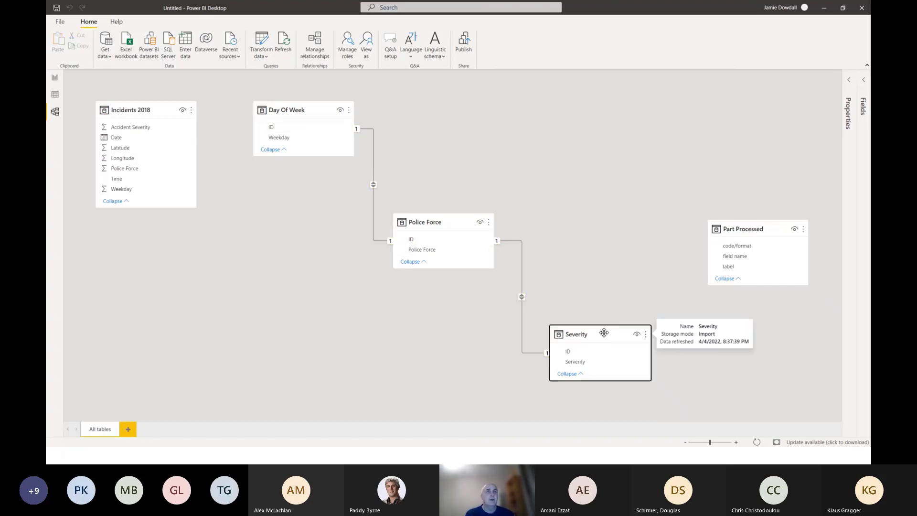
- Line up the Severity and Police Force tables with Day Of Week and delete the relationship between Day Of Week and Police Force
drag(609, 329, 584, 104)
drag(447, 220, 448, 106)
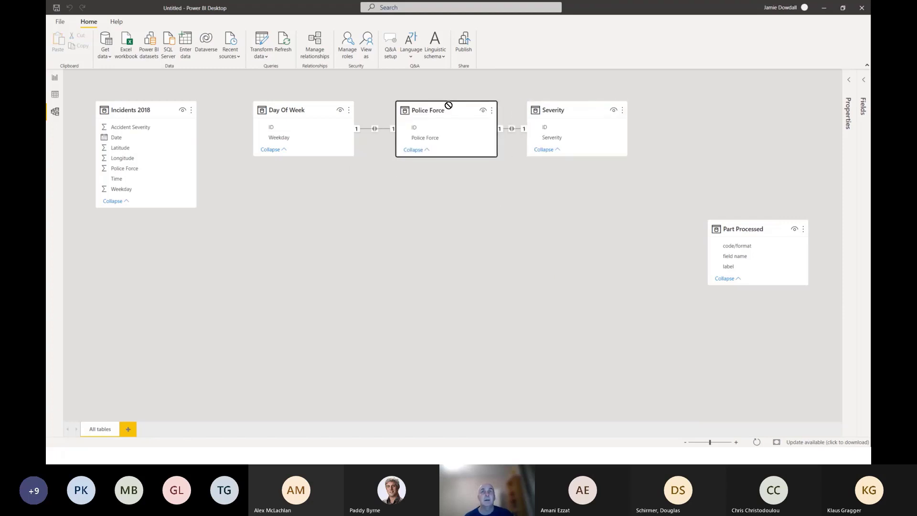
right_click(384, 130)
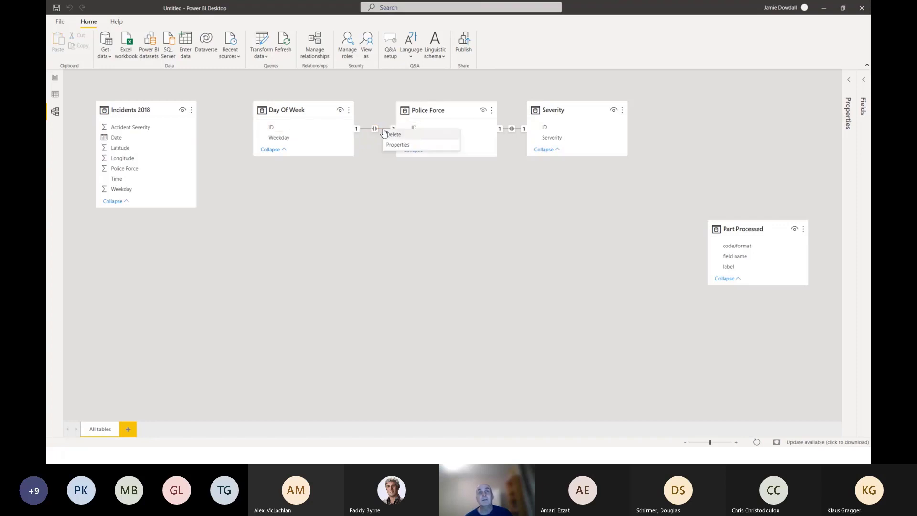
click(386, 135)
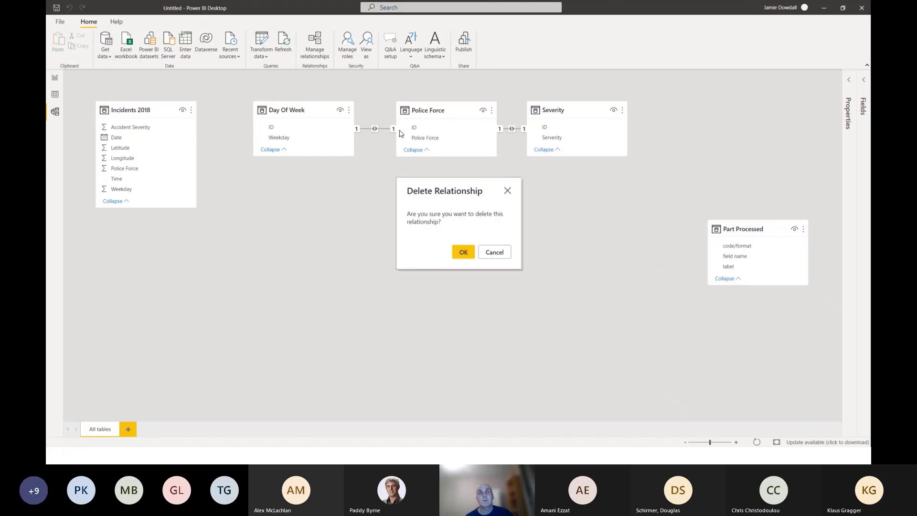
click(462, 252)
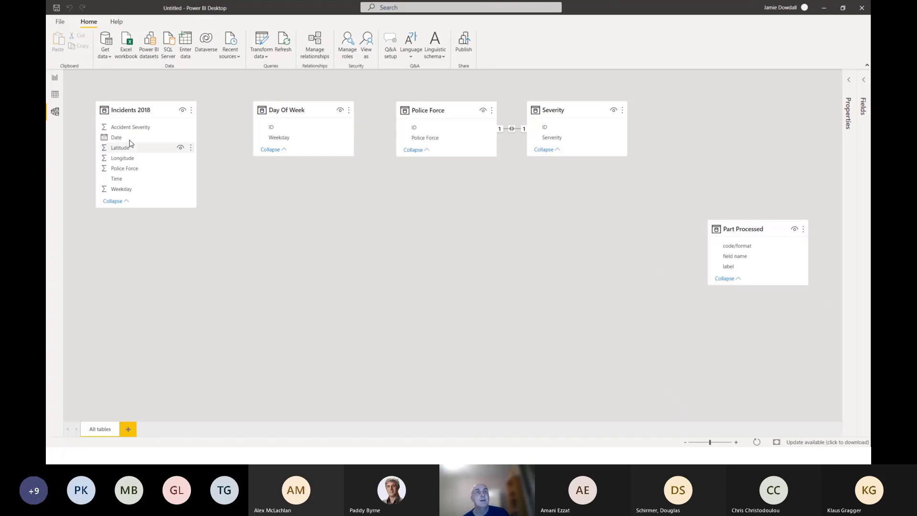
- Move the Incidents 2018 table below the Police Force table and delete the relationship between Police Force and Severity
drag(154, 113, 443, 223)
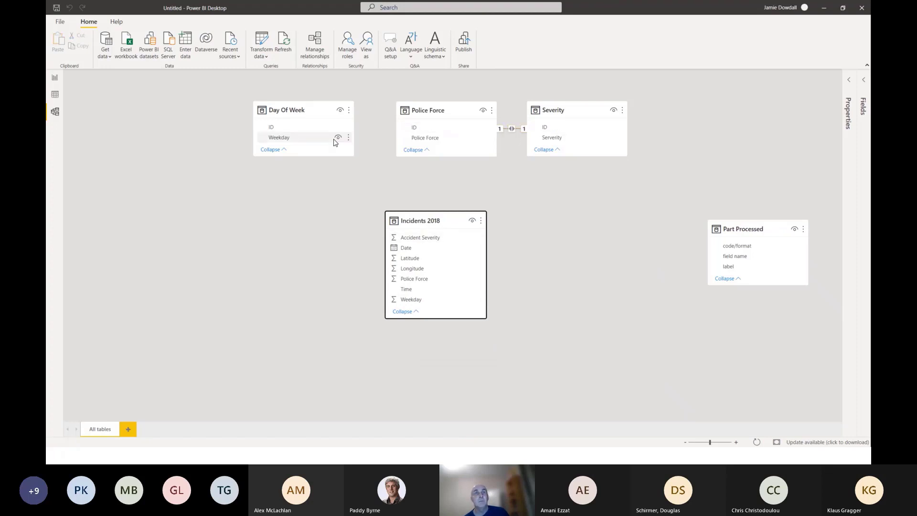
double_click(518, 128)
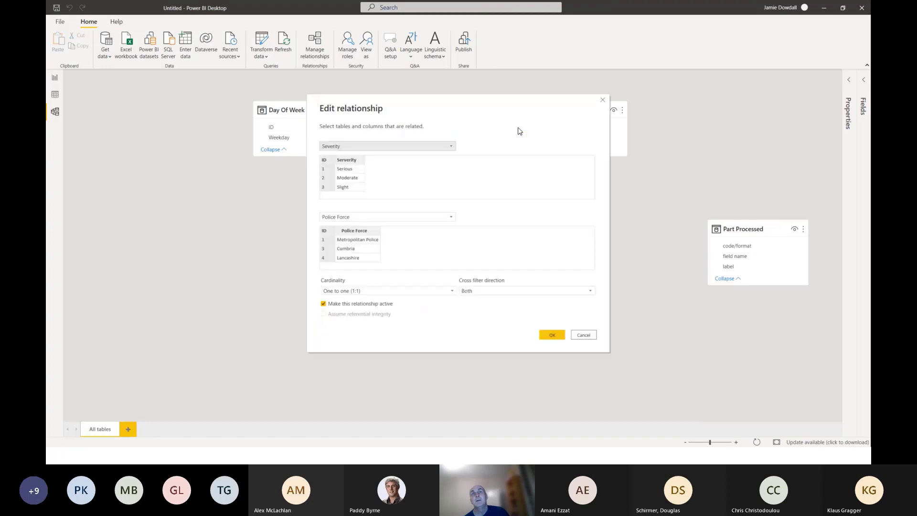
click(584, 334)
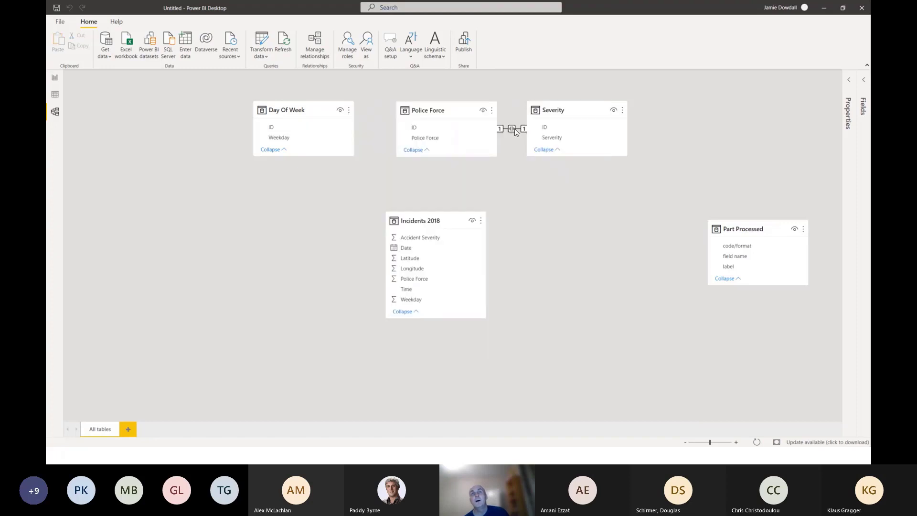
right_click(515, 129)
click(521, 134)
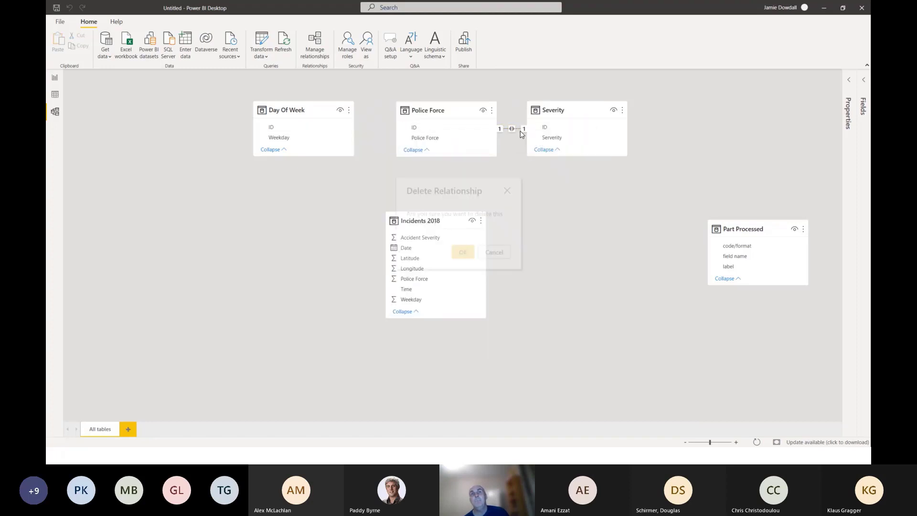
click(458, 252)
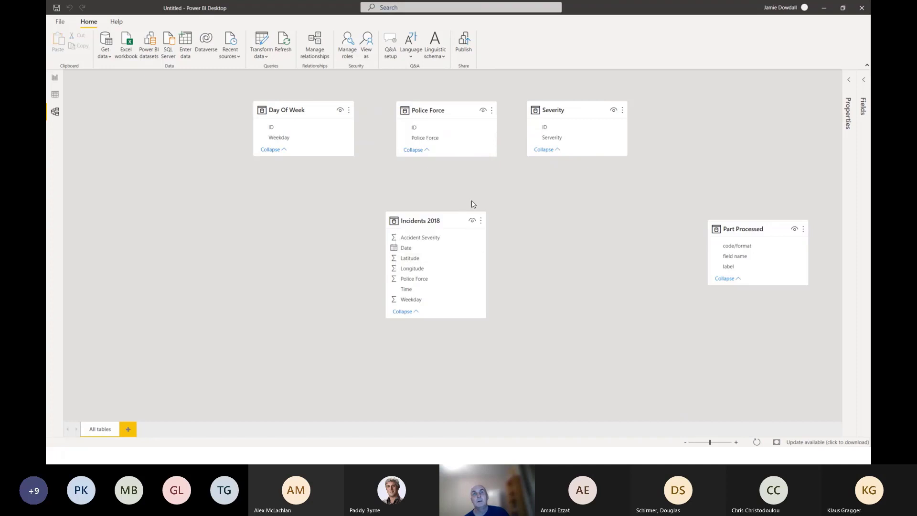
- Space the Day Of Week, Police Force and Severity tables apart in a row above the Incidents 2018 table
drag(293, 111, 247, 111)
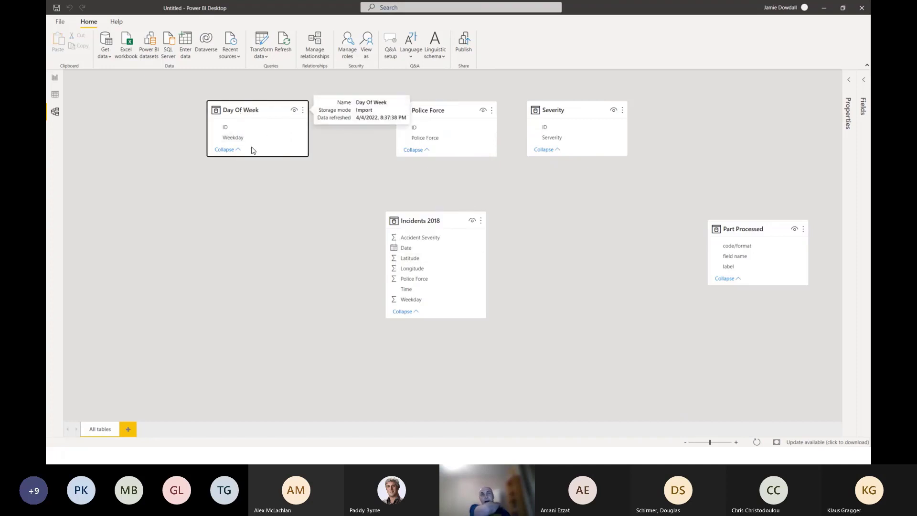
drag(447, 106, 428, 105)
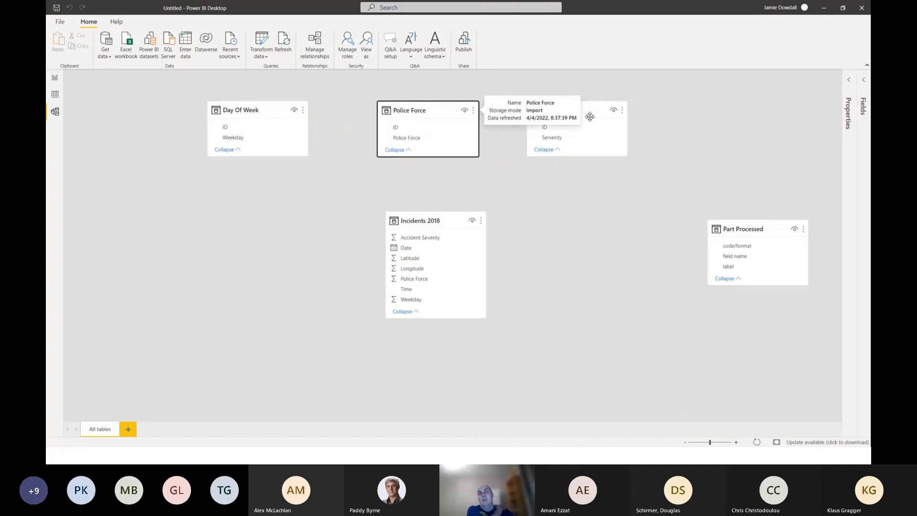
drag(592, 105, 598, 103)
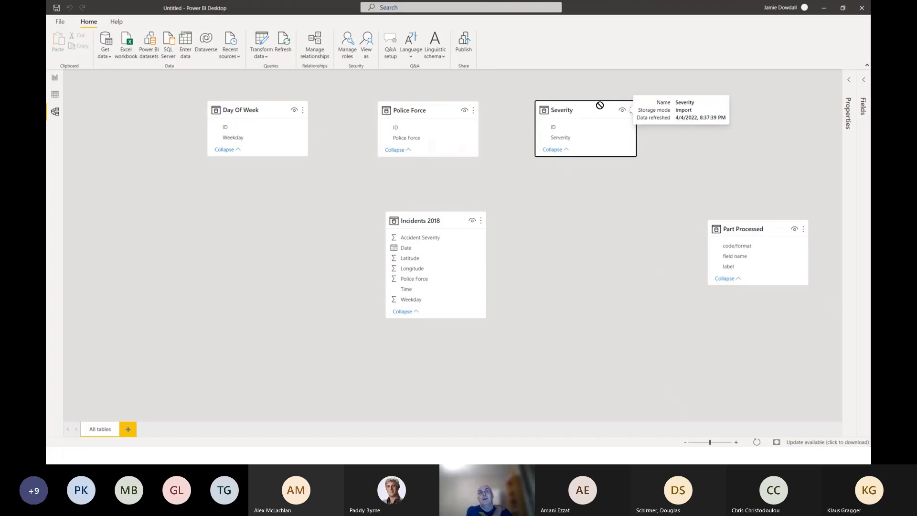
- Create a relationship from the ID field of Police Force to the Police Force field of Incidents 2018
click(397, 129)
drag(397, 131, 411, 283)
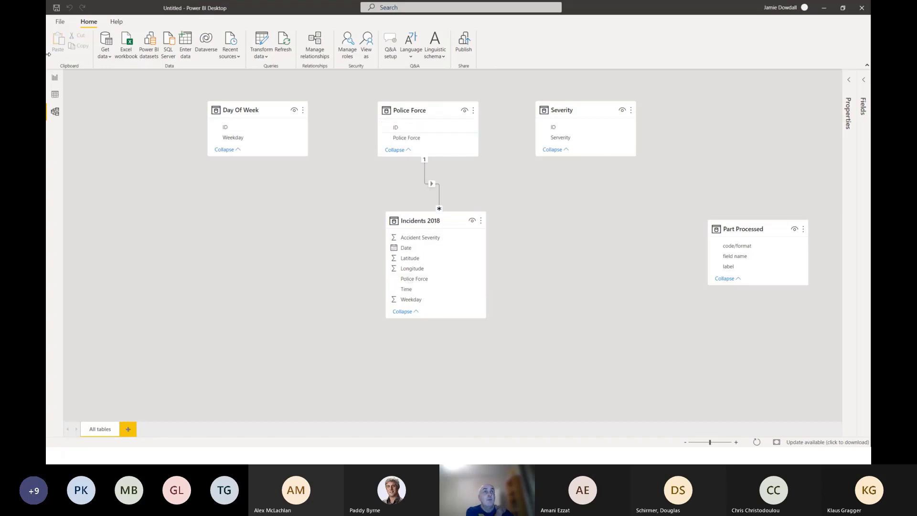
- Examine the data of Incidents 2018 and the Police Force lookup table, and return to the relationship diagram
click(55, 96)
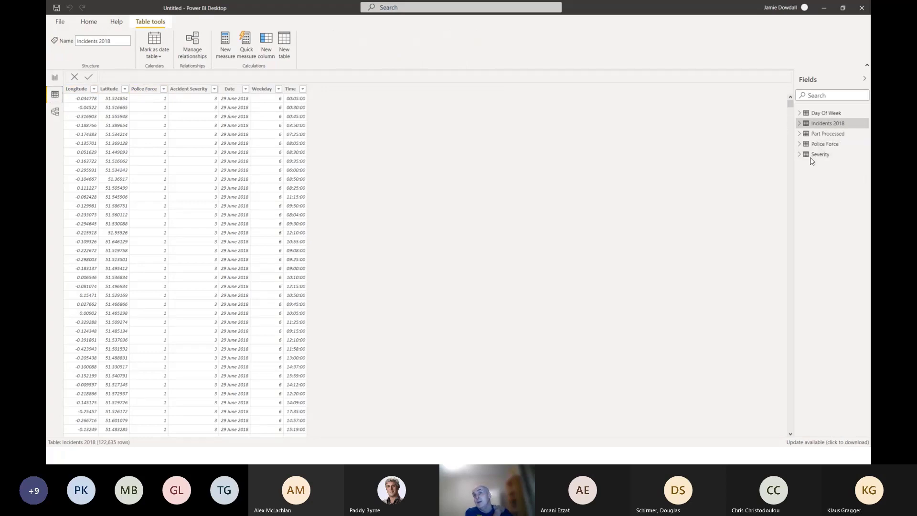
click(818, 144)
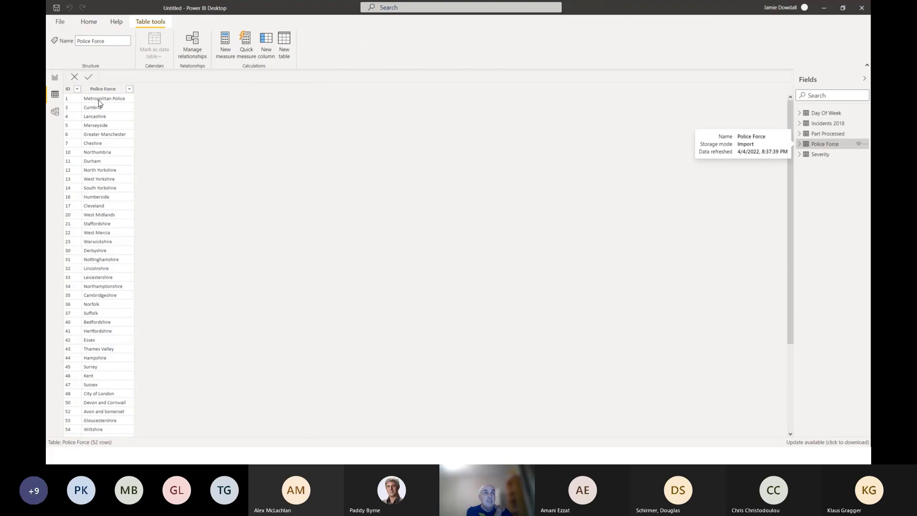
click(54, 111)
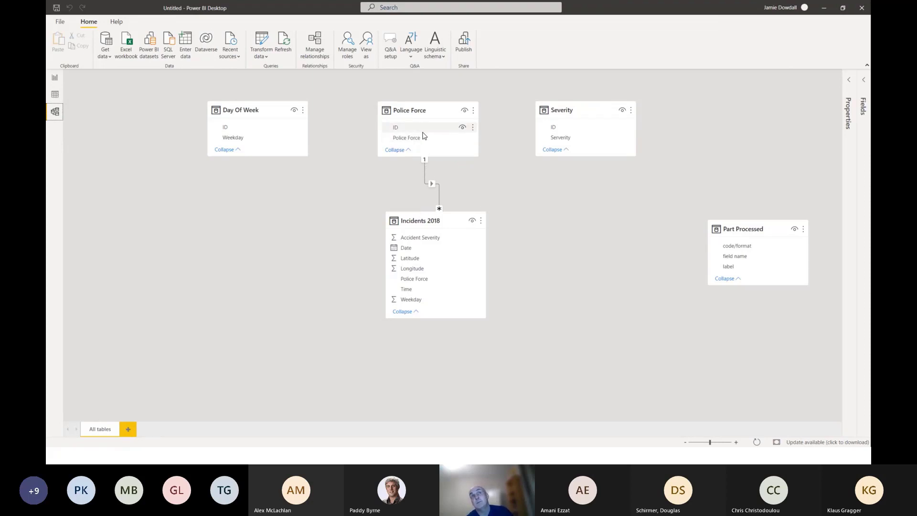
- Move Incidents 2018 further below Police Force and create a many-to-one relationship between its Weekday field and the ID field of Day Of Week
drag(429, 115, 440, 116)
drag(441, 220, 445, 279)
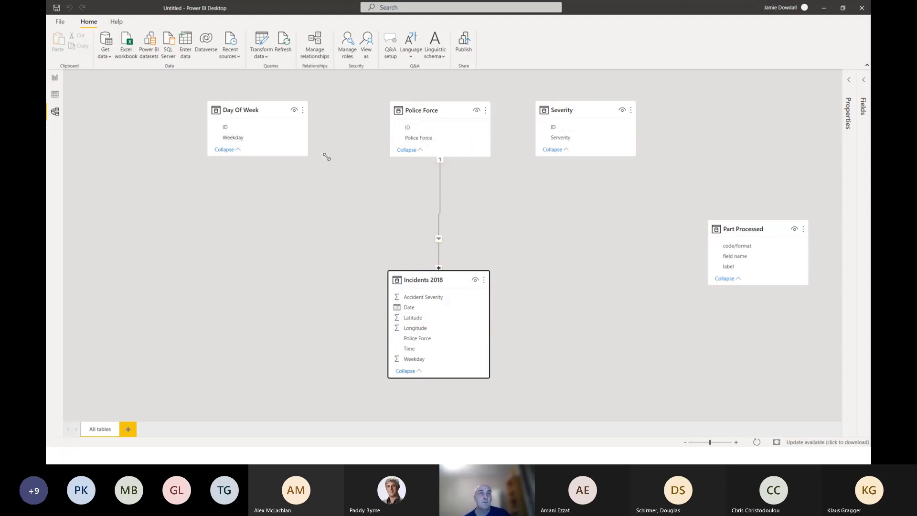
drag(230, 128, 411, 361)
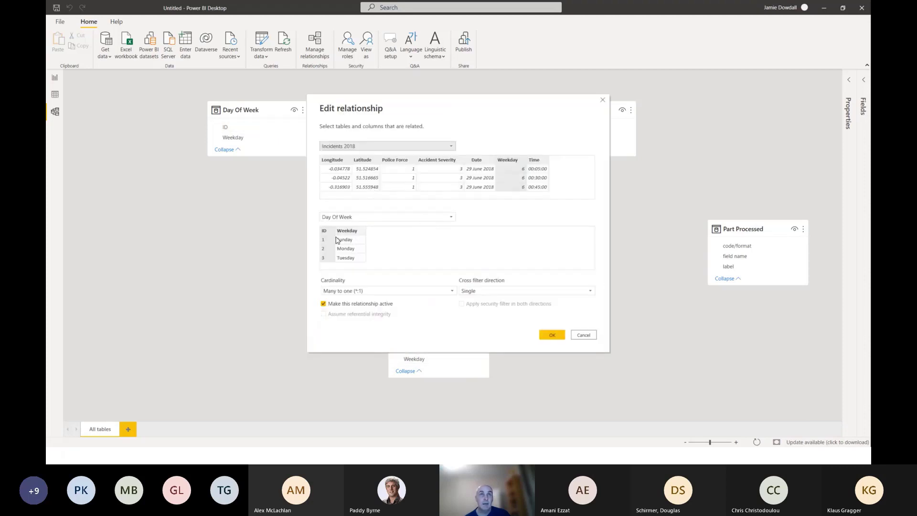
click(550, 334)
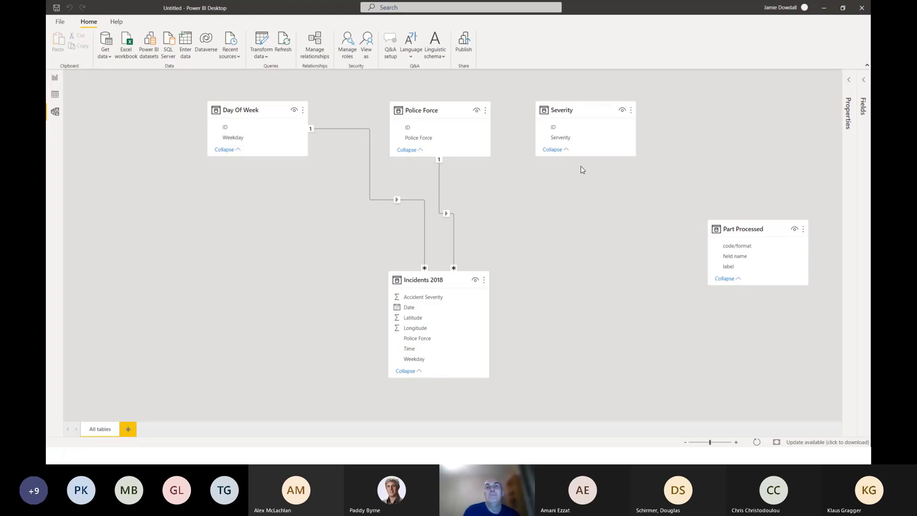
- Create a relationship from the ID field of Severity to Accident Severity in Incidents 2018, and even out the spacing of the lookup tables
drag(563, 132, 426, 297)
drag(430, 303, 431, 302)
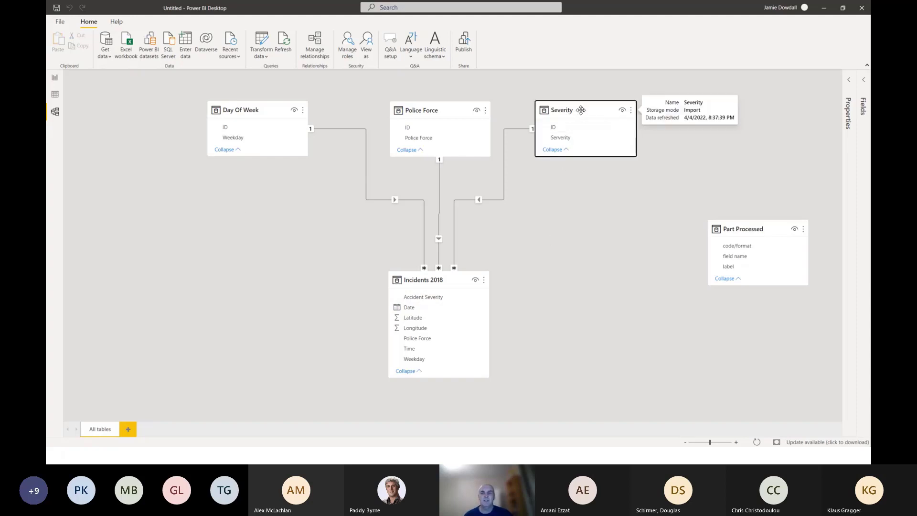
drag(582, 111, 593, 109)
drag(439, 118, 433, 114)
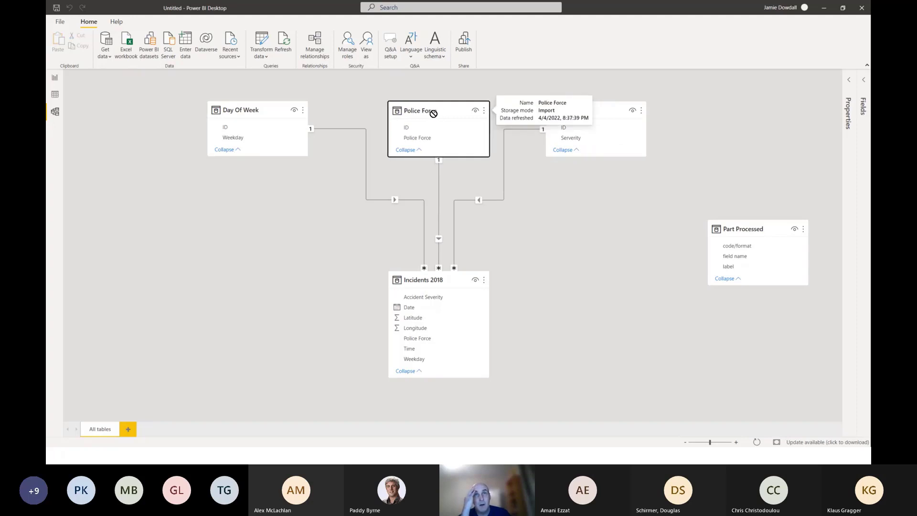
click(255, 110)
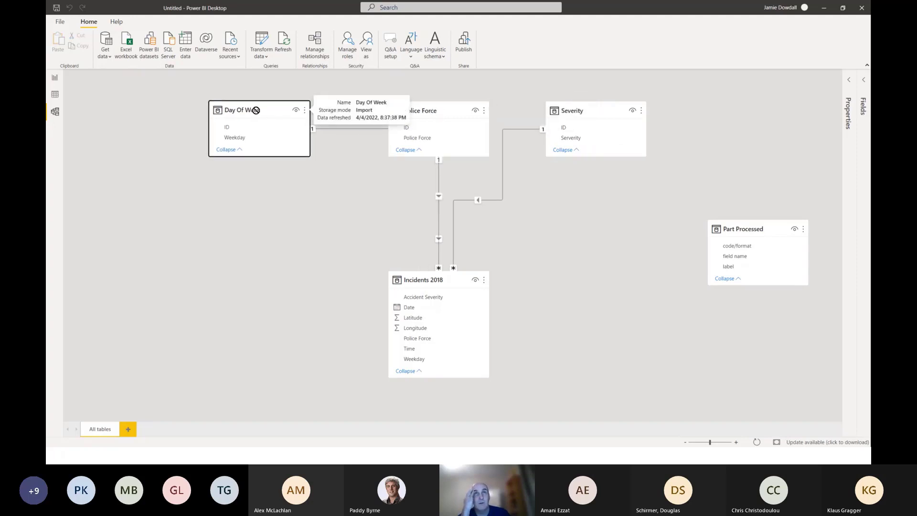
click(55, 81)
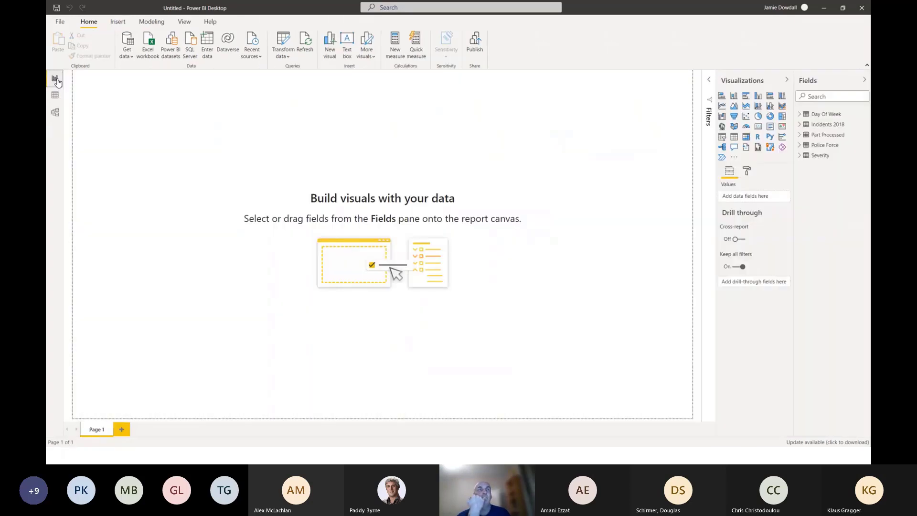
click(55, 112)
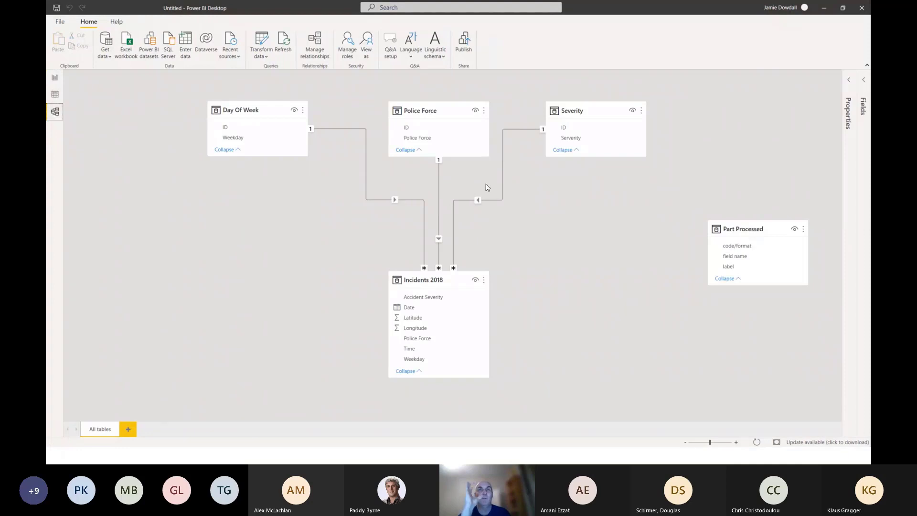
click(54, 81)
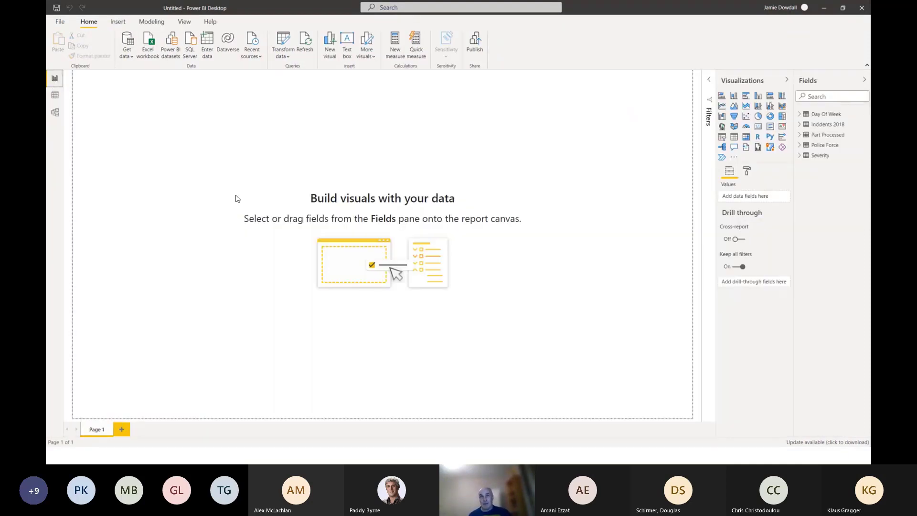
click(54, 113)
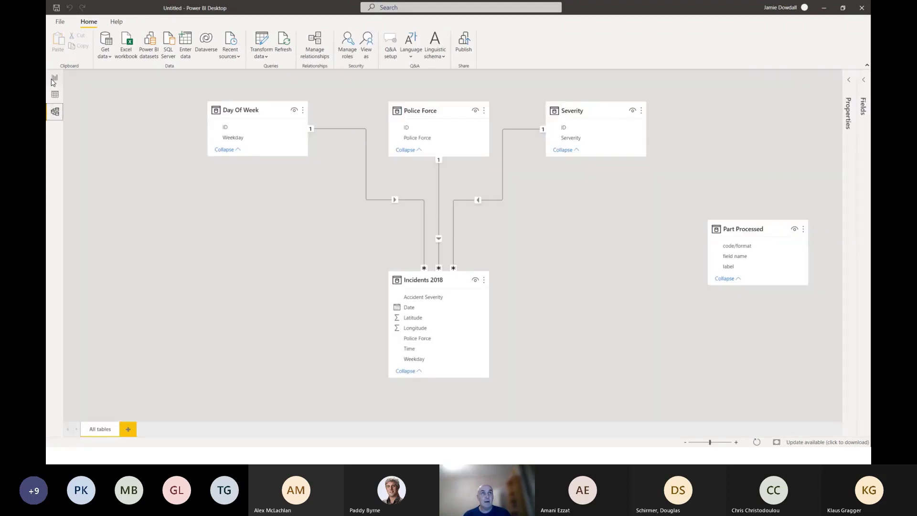
- Add an empty map visual to the blank report page, enlarge it and position it near the upper part of the page
click(53, 80)
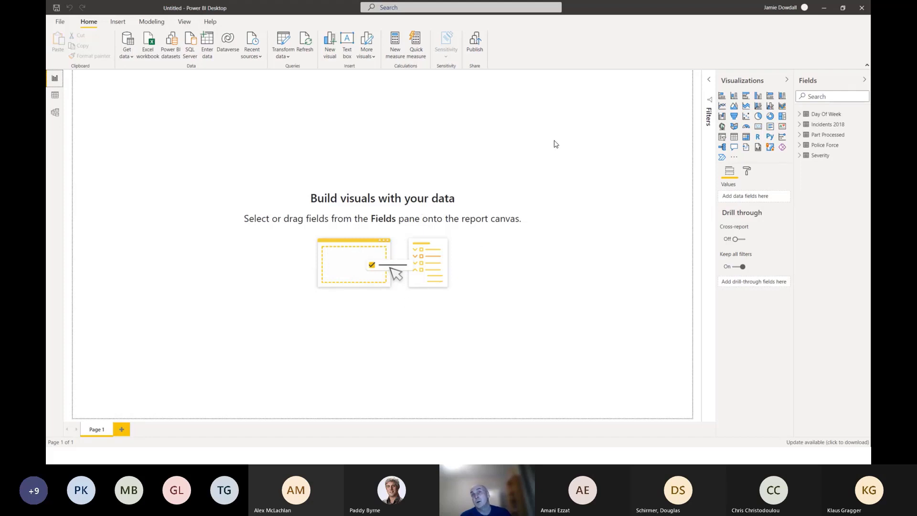
click(723, 128)
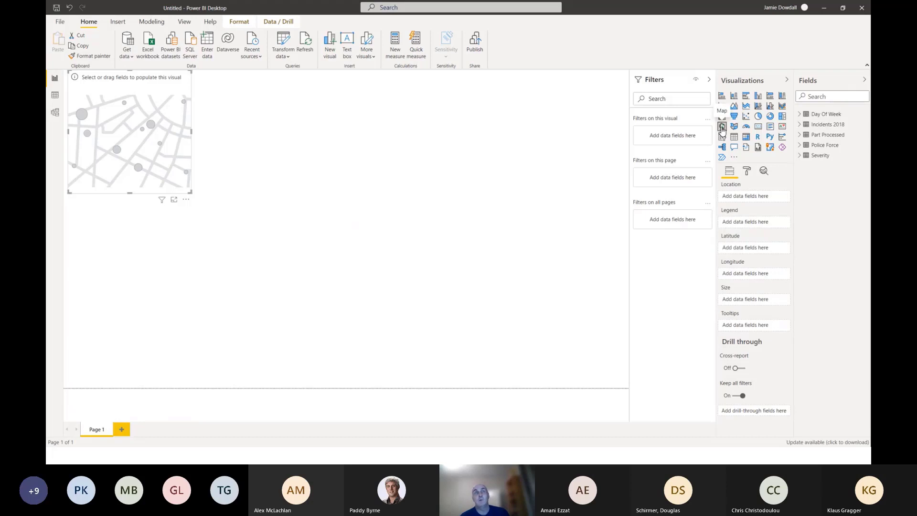
drag(178, 161, 328, 233)
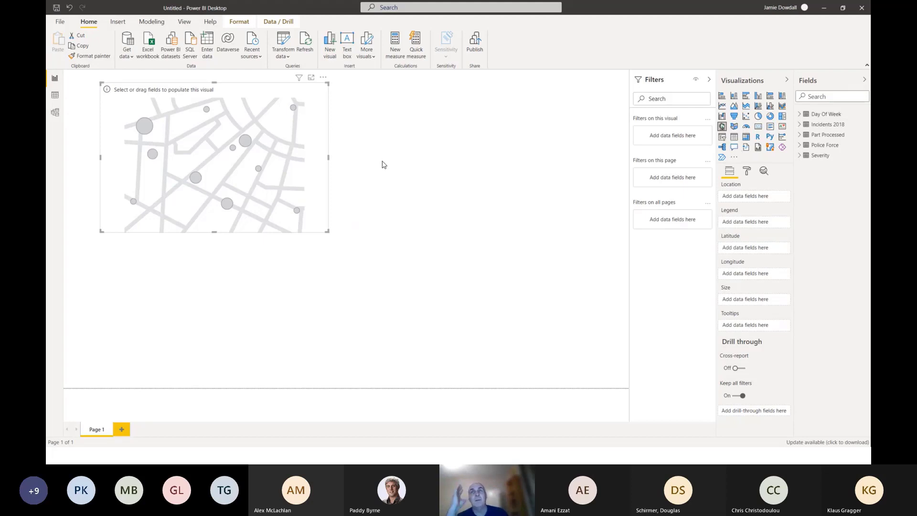
drag(270, 167, 254, 171)
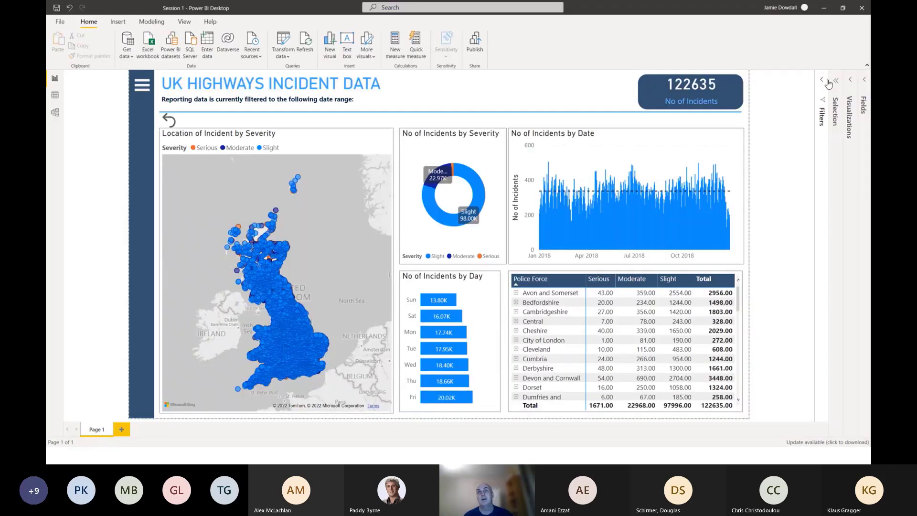
- Duplicate Page 1 of the Session 1 report and select the Location of Incident by Severity map on the copy
right_click(93, 429)
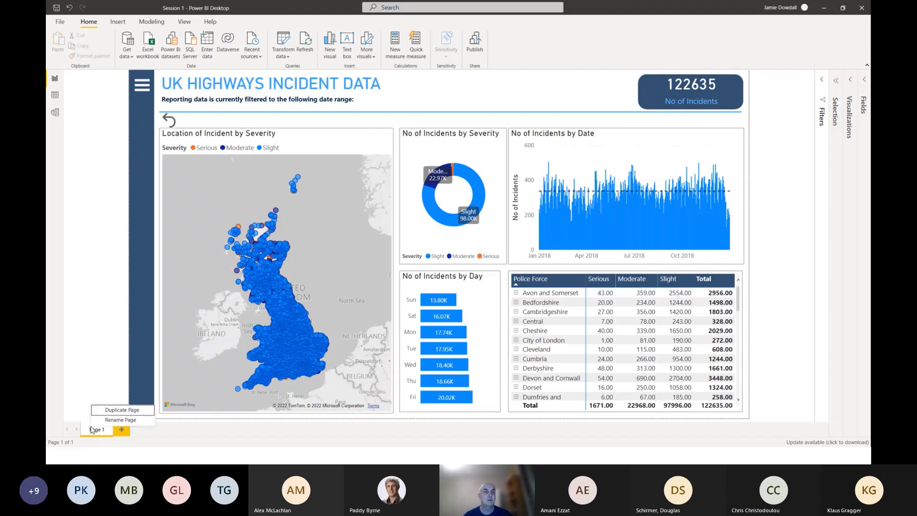
click(111, 412)
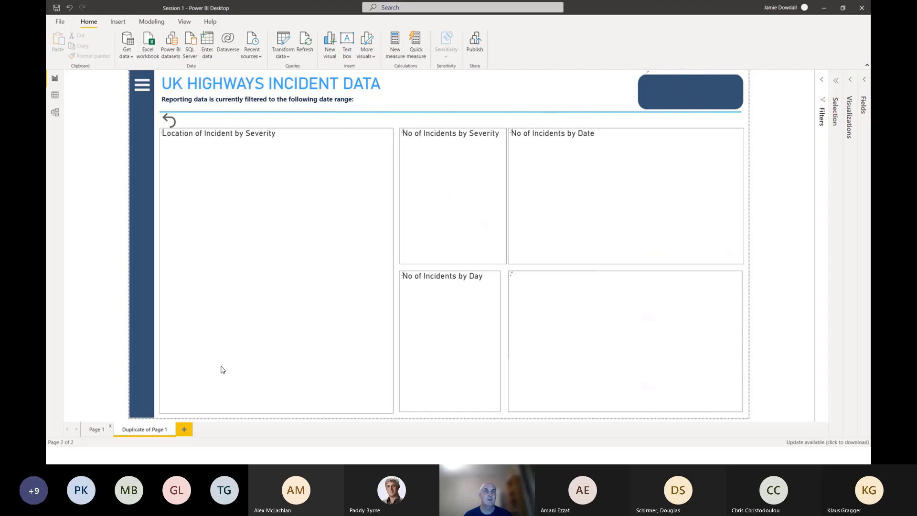
click(334, 213)
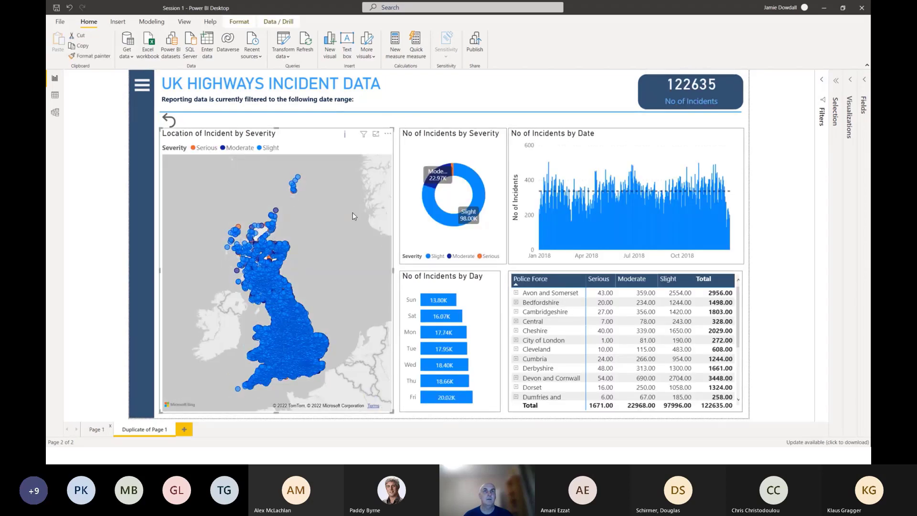
- Add a new blank page to the Session 1 report and place an enlarged map visual on it
click(186, 428)
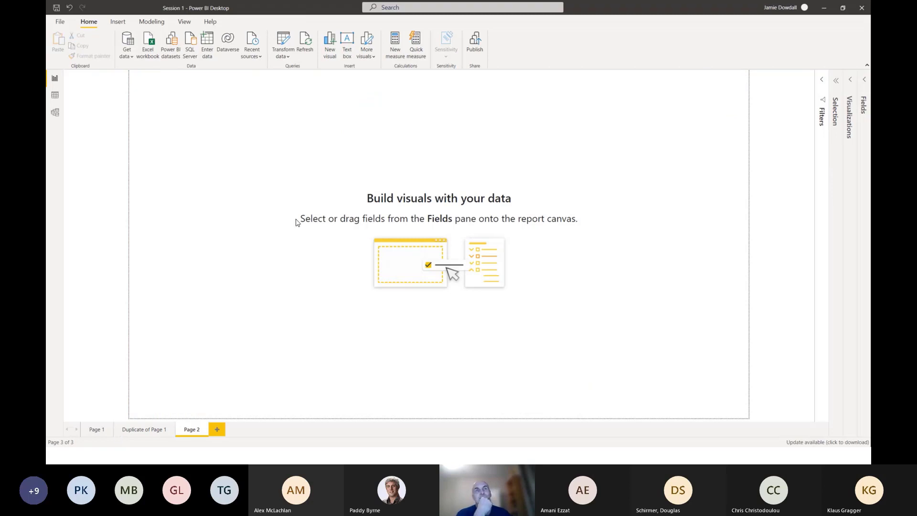
click(850, 80)
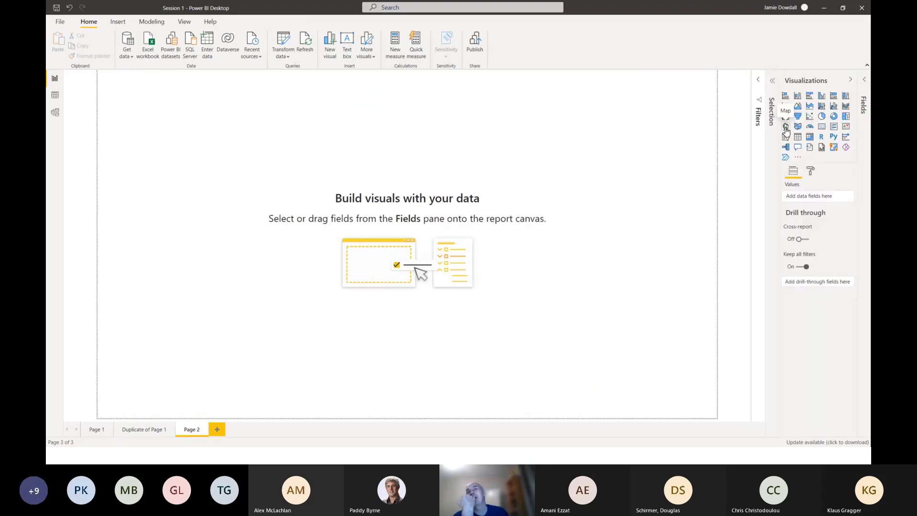
click(786, 126)
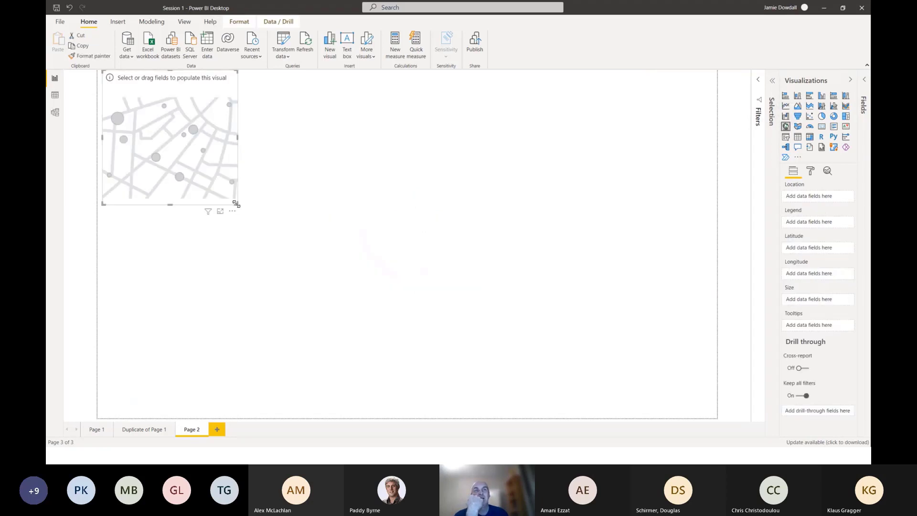
drag(236, 204, 438, 299)
- Assign the Latitude and Longitude fields of Incidents 2018 to the map's Latitude and Longitude wells
click(55, 112)
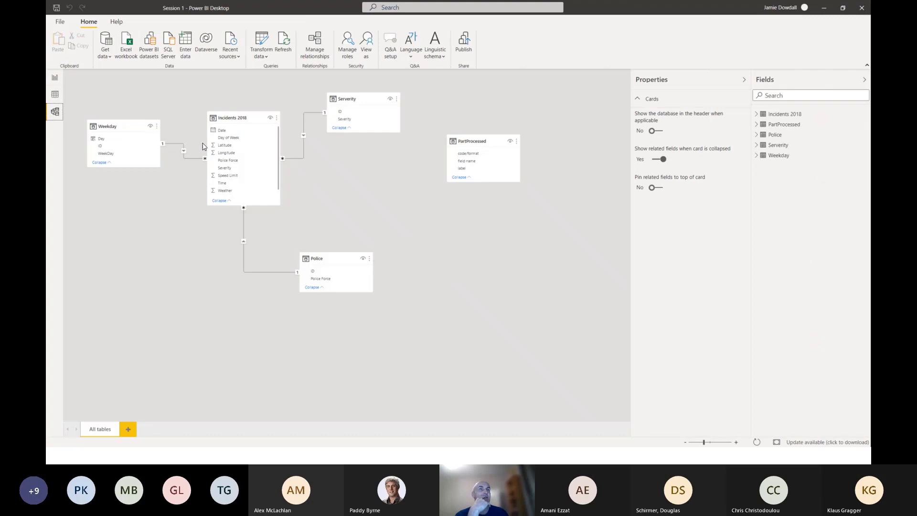
click(55, 78)
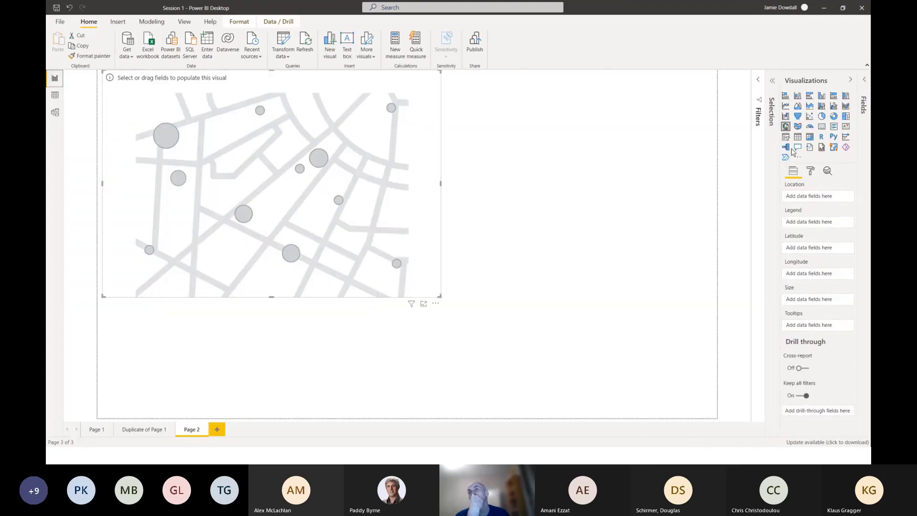
click(862, 81)
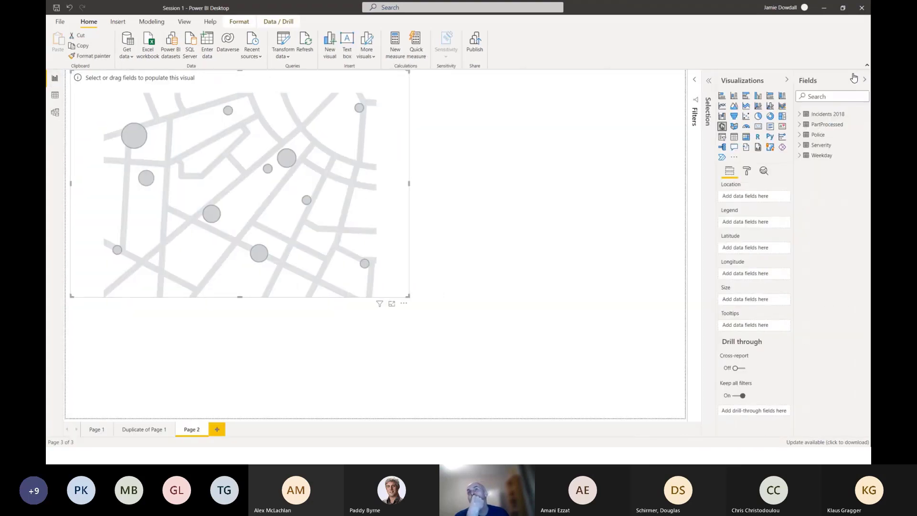
click(801, 116)
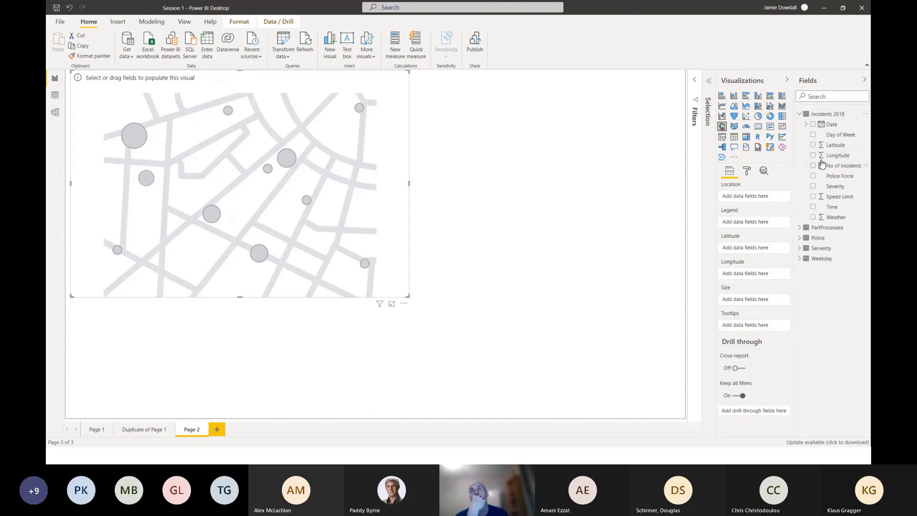
drag(837, 150, 742, 249)
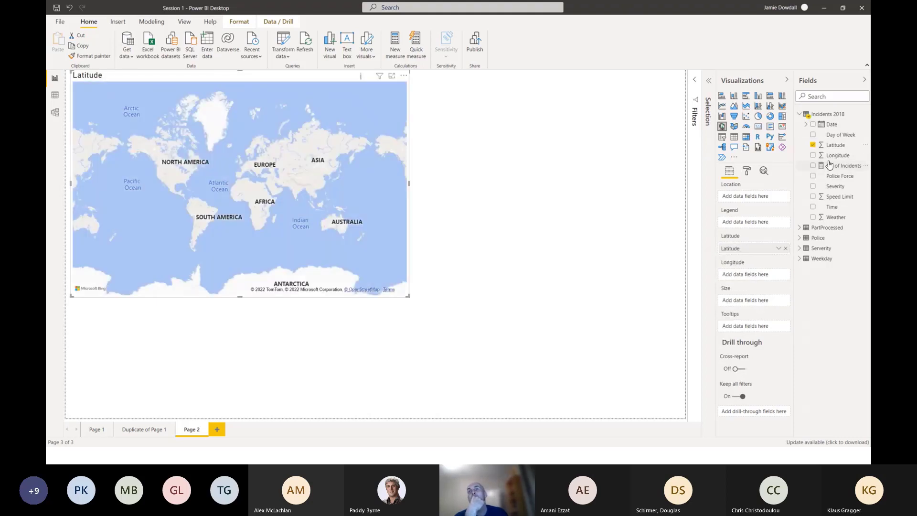
drag(832, 155, 753, 278)
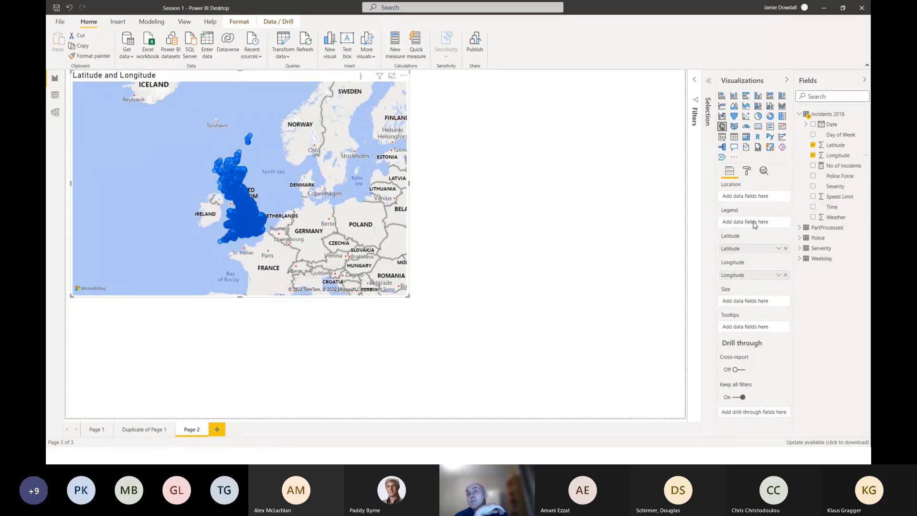
- Use the Severity field from the Serverity lookup table, not the one in Incidents 2018, as the map's legend, and enlarge the map slightly
click(800, 249)
drag(835, 187, 751, 224)
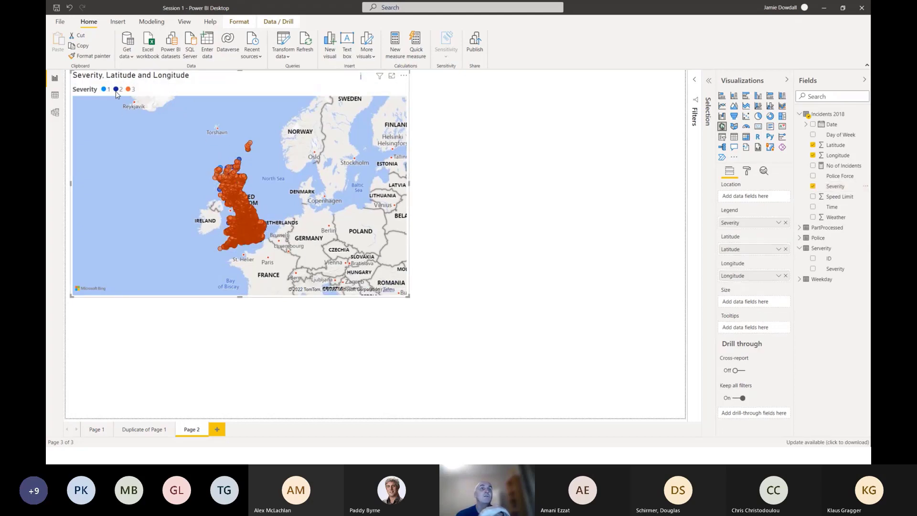
click(813, 188)
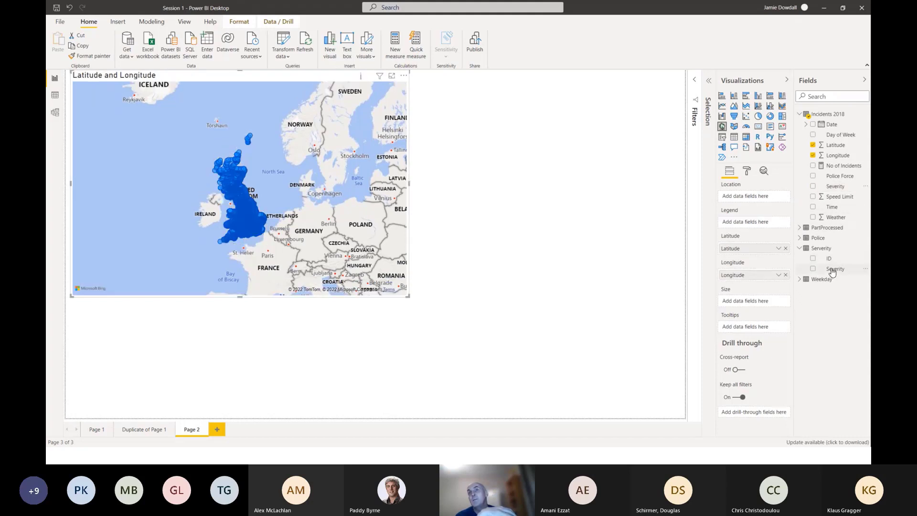
drag(833, 271, 749, 224)
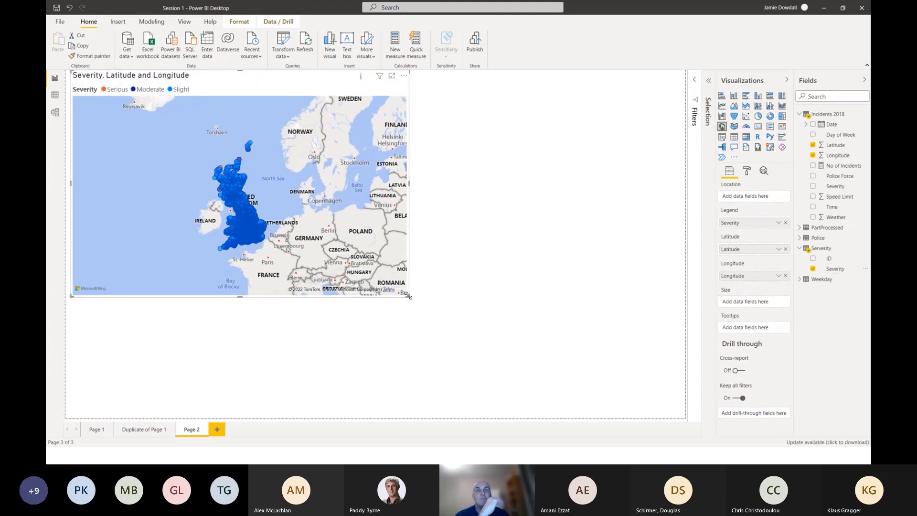
drag(409, 296, 430, 306)
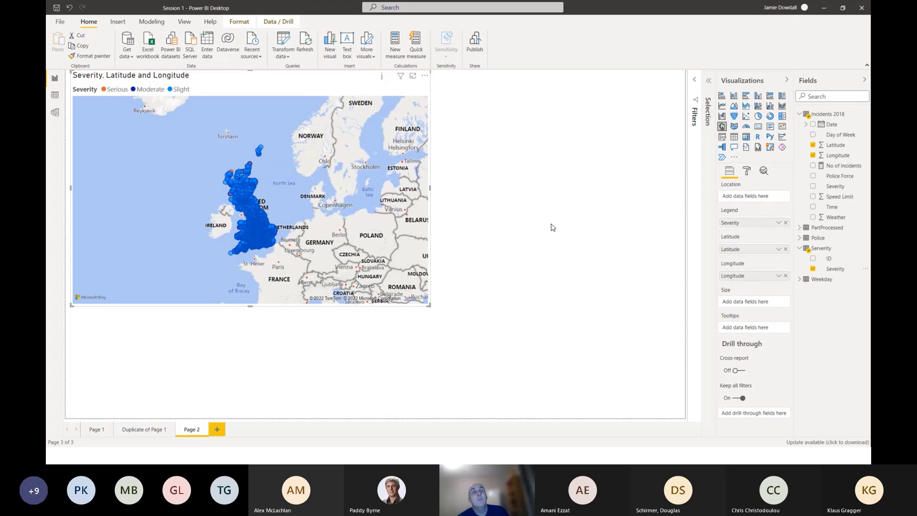
- Try converting the map visual into a slicer and undo the conversion
click(723, 138)
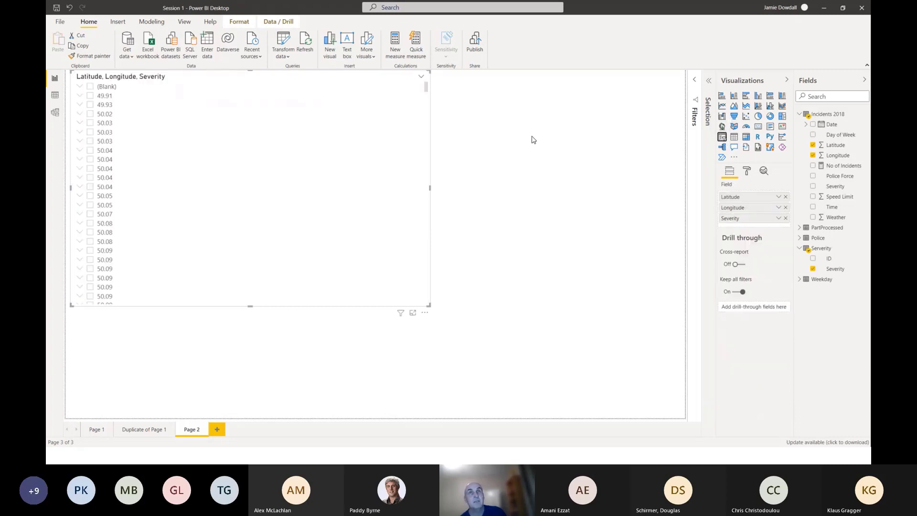
key(ctrl+z)
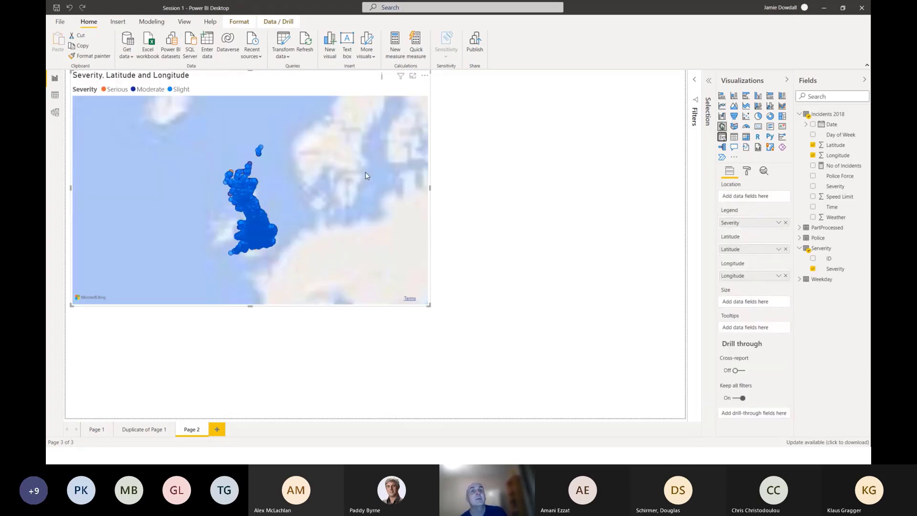
- Add a slicer visual beside the map on Page 2, narrowed to clear the map and extended down to its lower edge
click(684, 140)
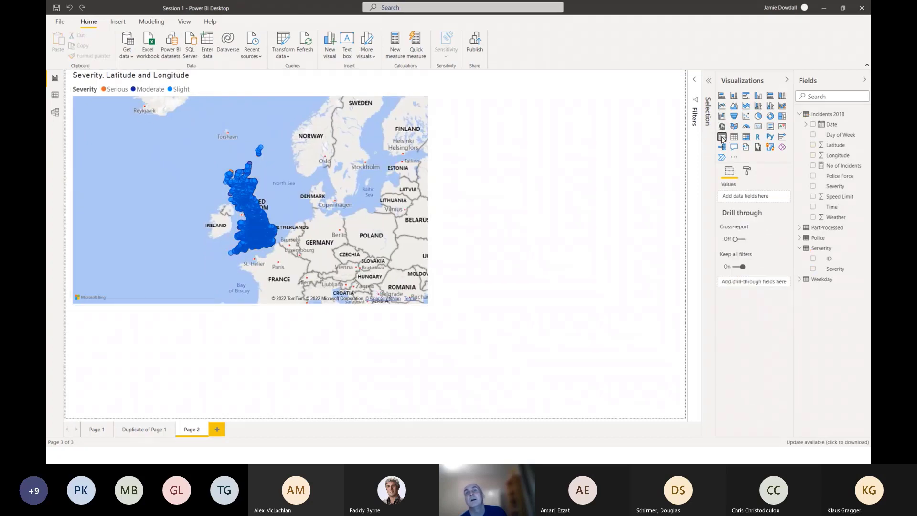
click(722, 138)
drag(360, 334, 577, 138)
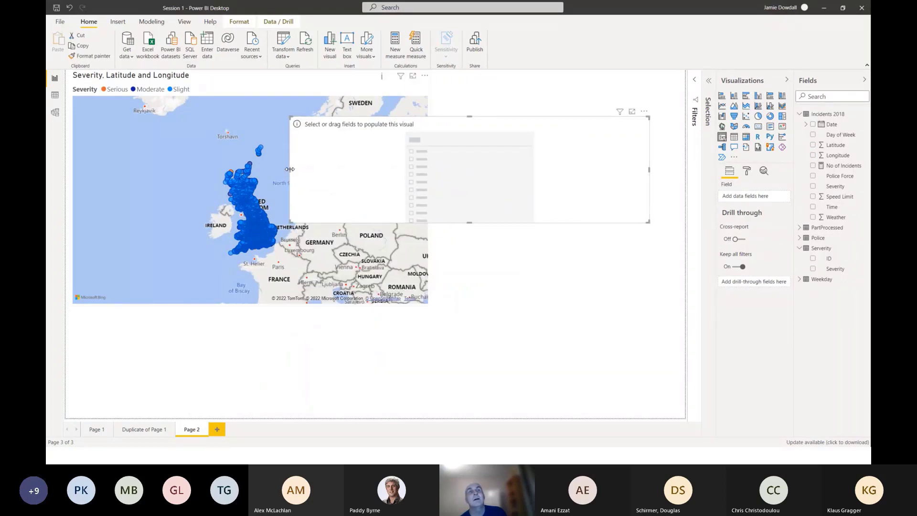
drag(290, 169, 443, 168)
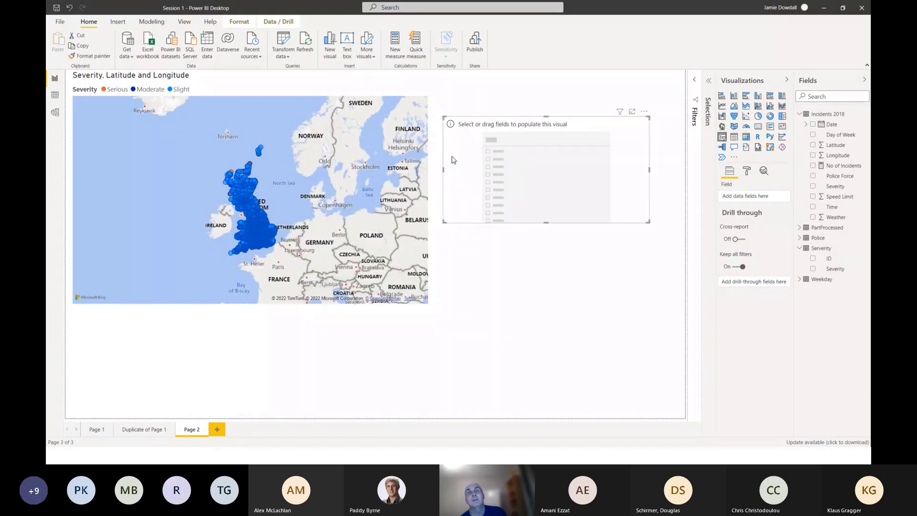
drag(468, 125, 461, 102)
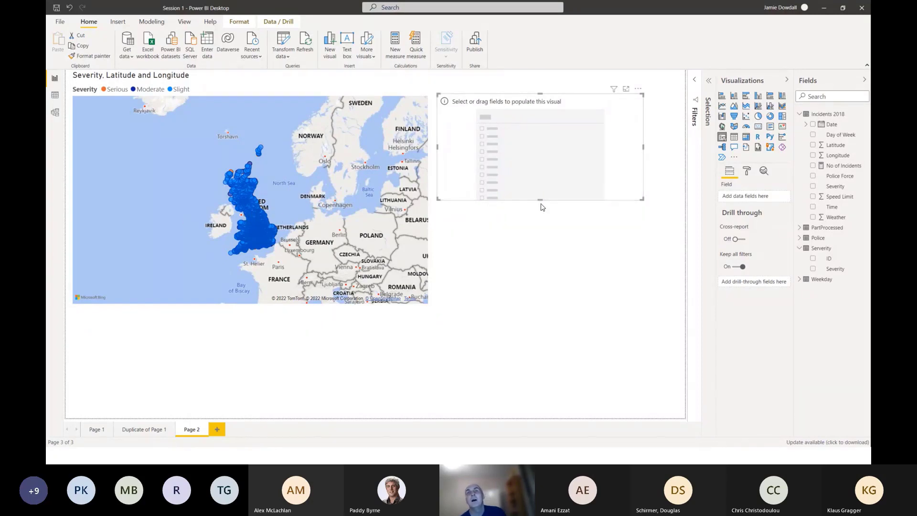
drag(540, 199, 540, 302)
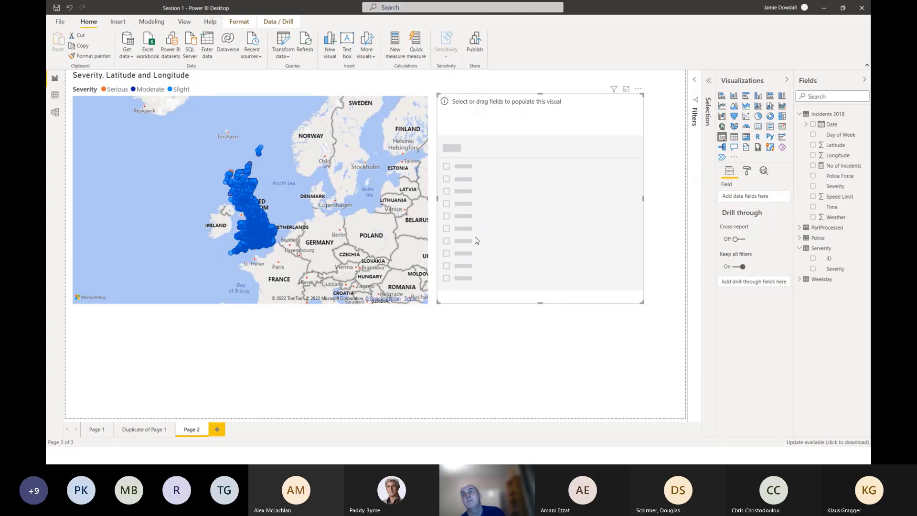
- Populate the slicer with Police Force from the Police lookup table and filter the page to Lancashire
click(800, 239)
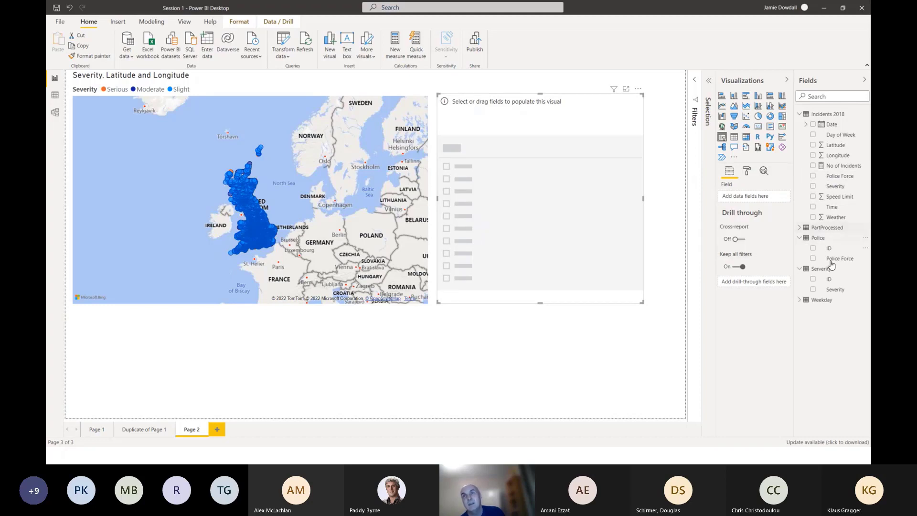
drag(841, 259, 527, 227)
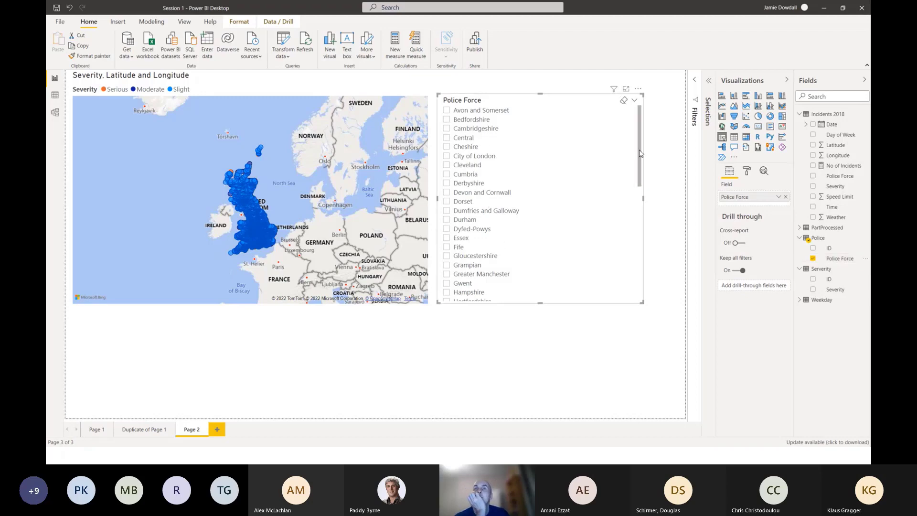
mouse_move(640, 150)
mouse_down()
mouse_move(640, 279)
mouse_move(639, 163)
mouse_up()
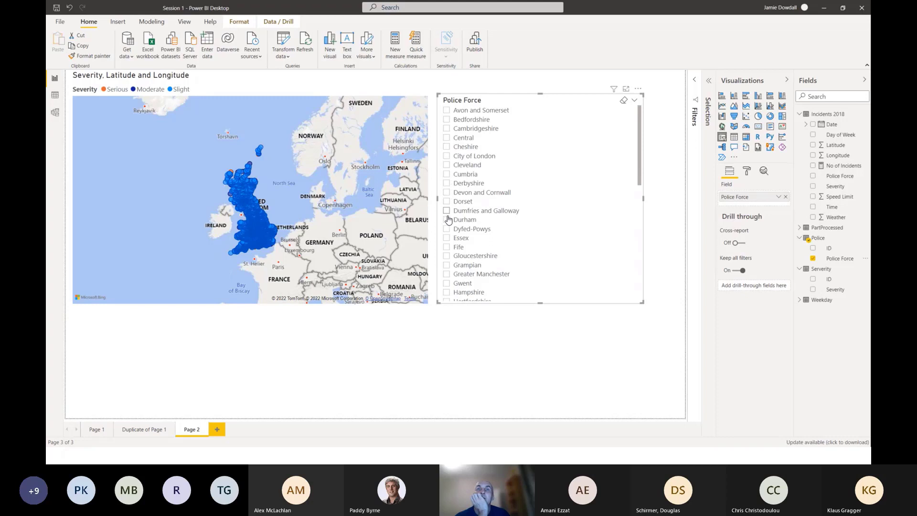
scroll(444, 224, down, 4)
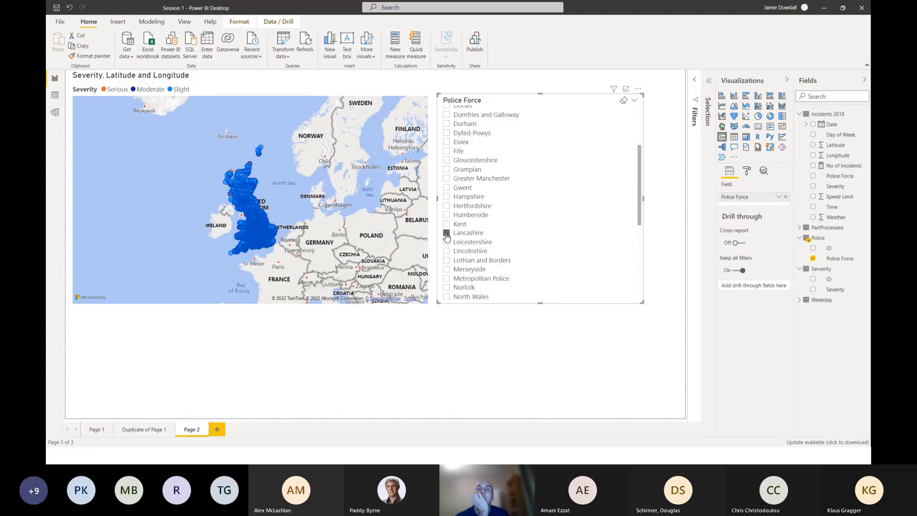
click(446, 234)
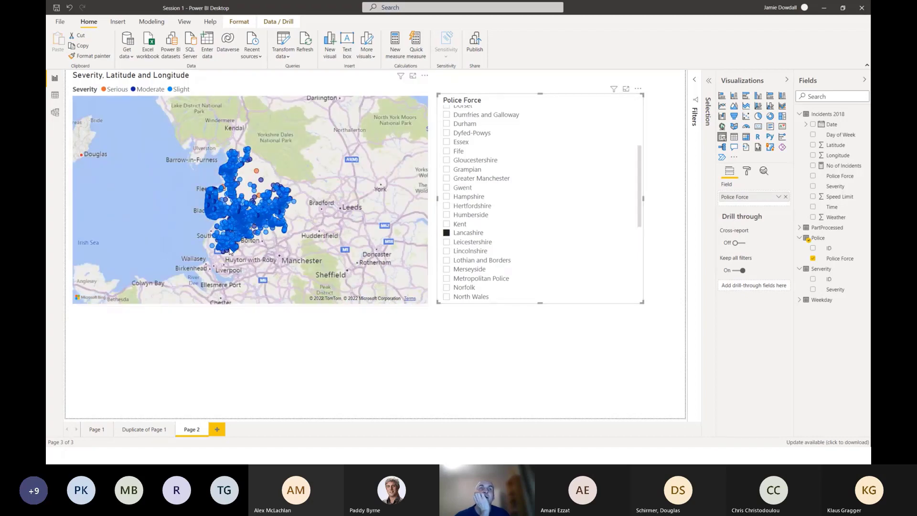
- Examine the Lancashire incidents on the map up close, and check the table relationships in the model
scroll(205, 219, up, 3)
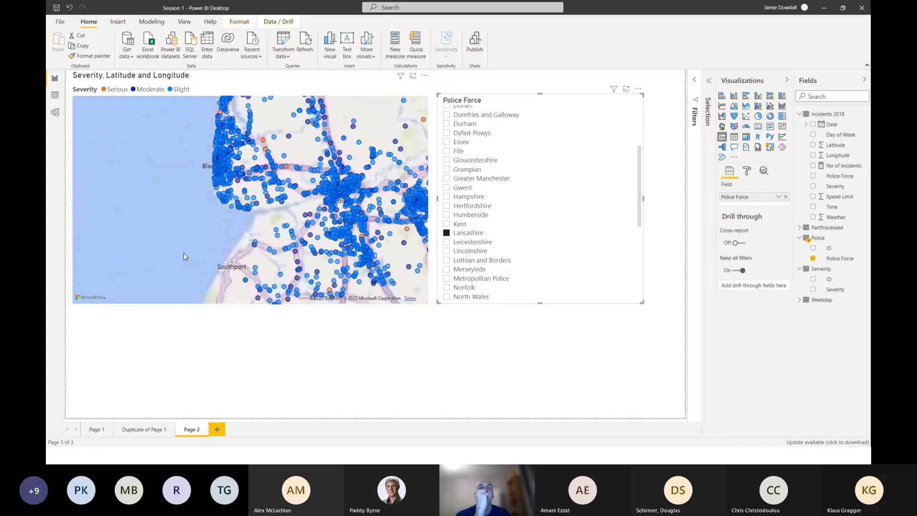
drag(183, 253, 166, 253)
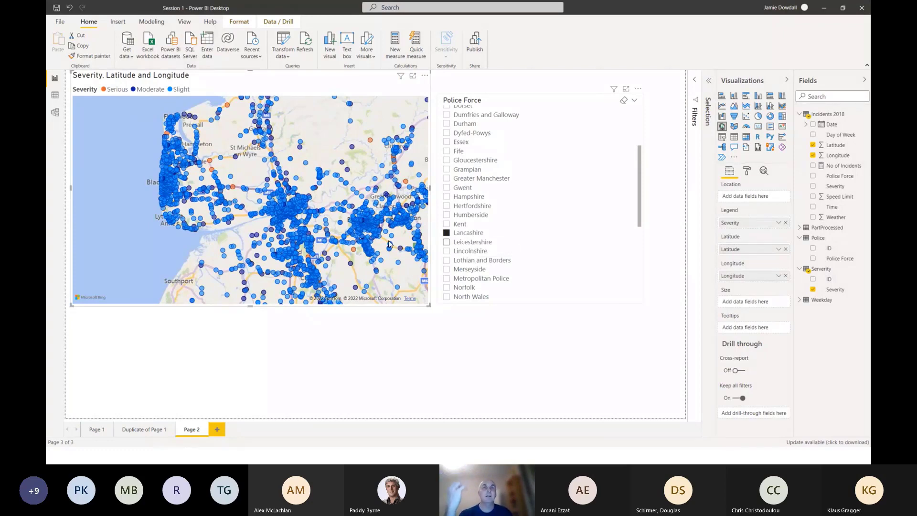
scroll(390, 244, down, 4)
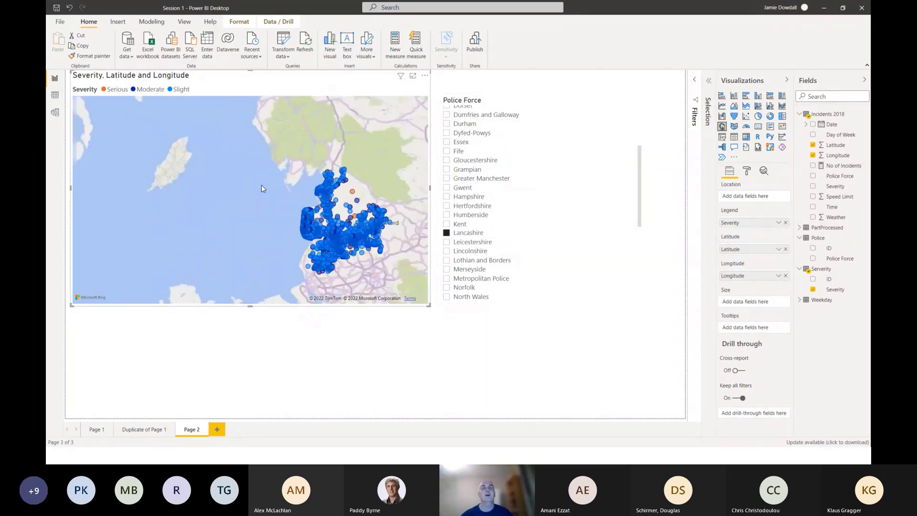
drag(308, 196, 262, 191)
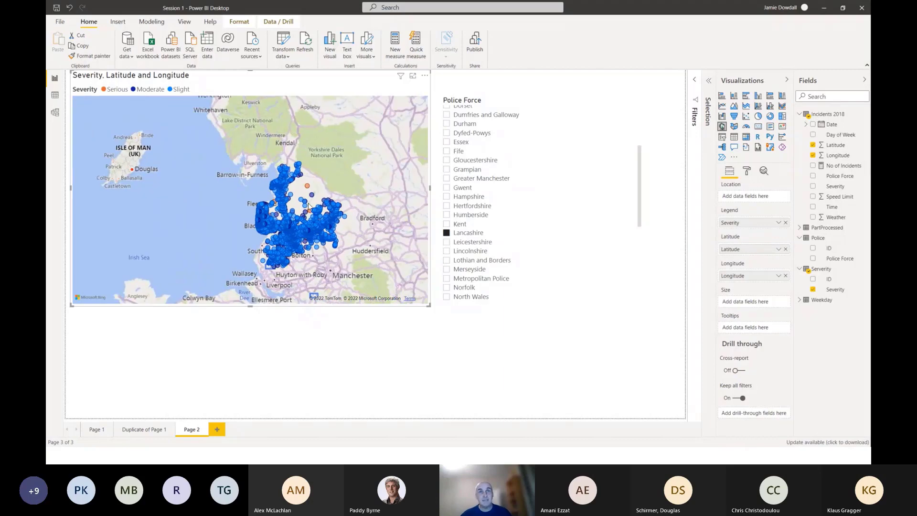
click(49, 115)
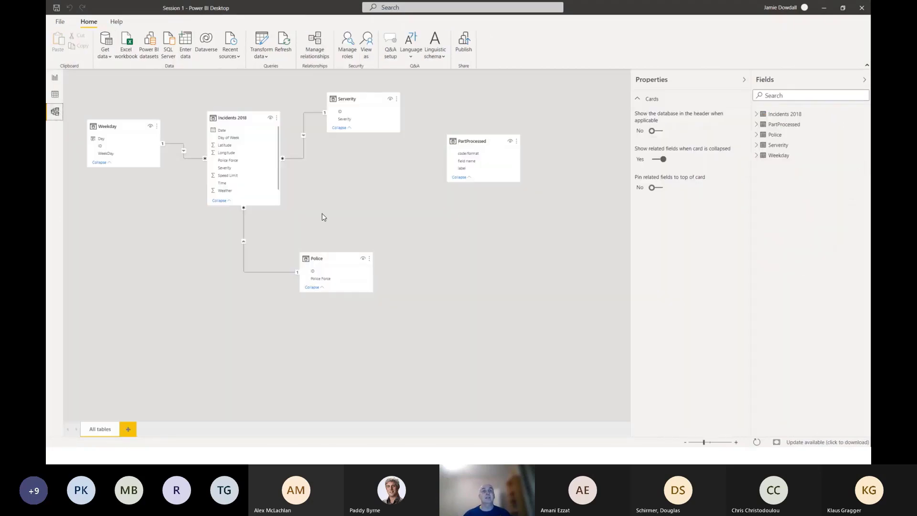
click(55, 82)
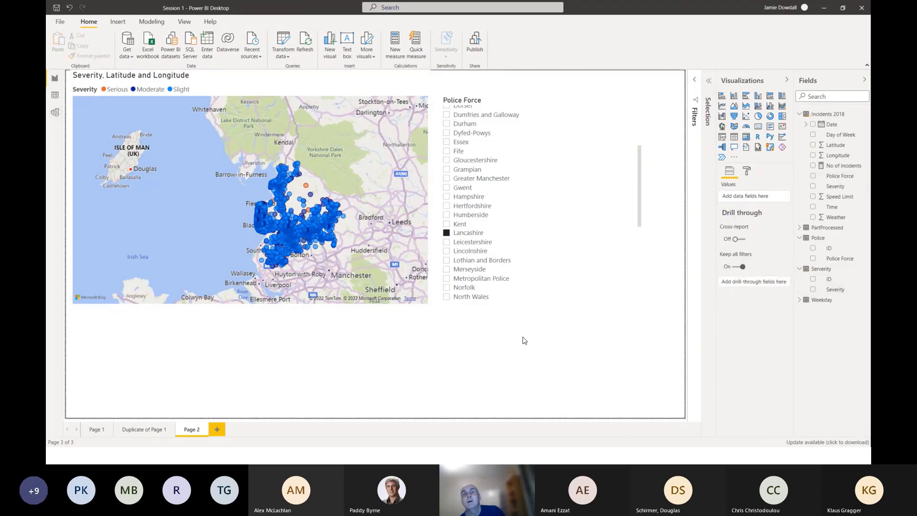
- Add a narrowed stacked bar chart below the slicer with WeekDay from the Weekday table as axis and No of Incidents as values
click(722, 95)
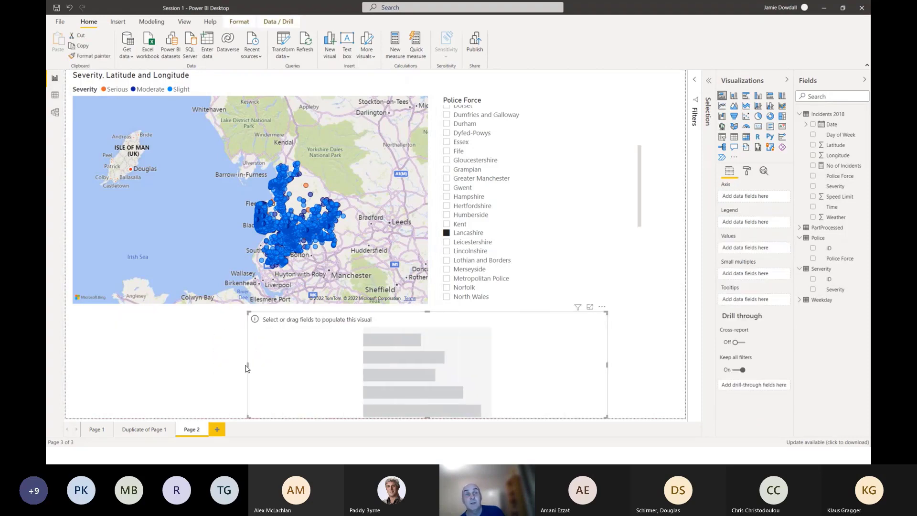
drag(248, 366, 432, 375)
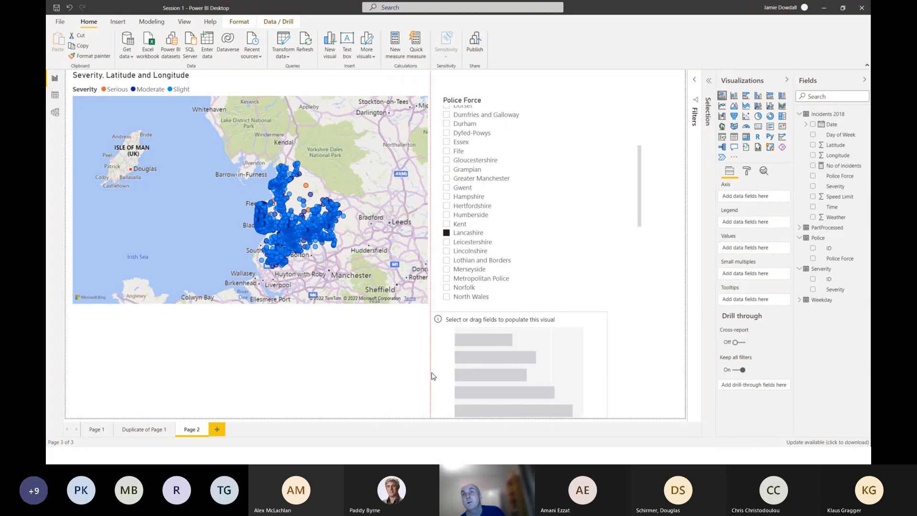
click(802, 303)
drag(837, 331, 752, 227)
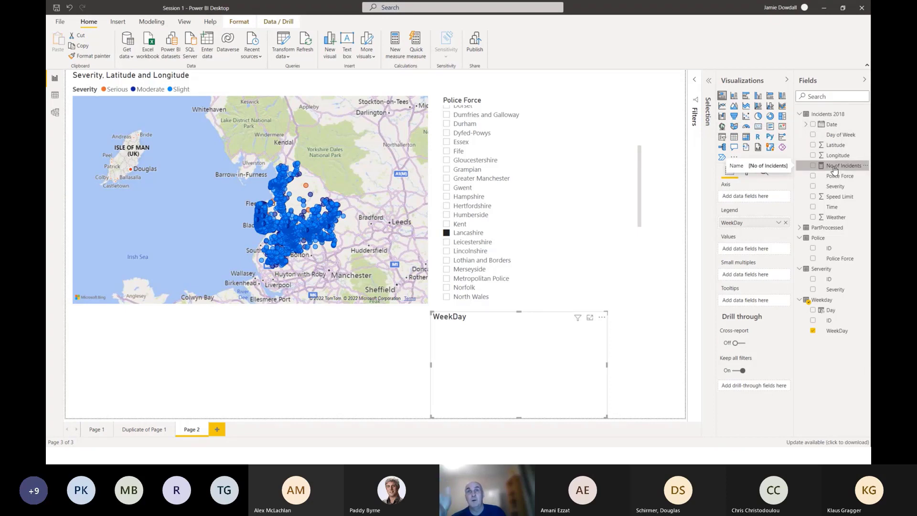
drag(833, 170, 750, 253)
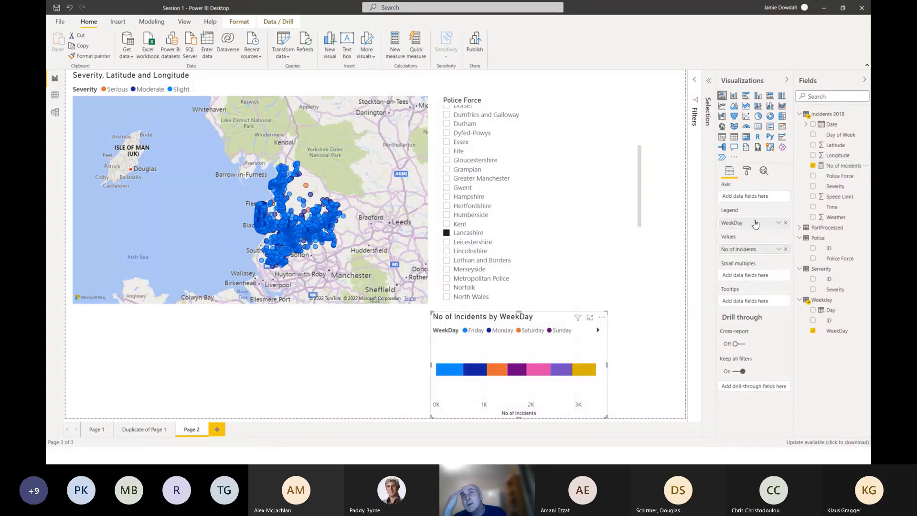
drag(755, 226, 756, 201)
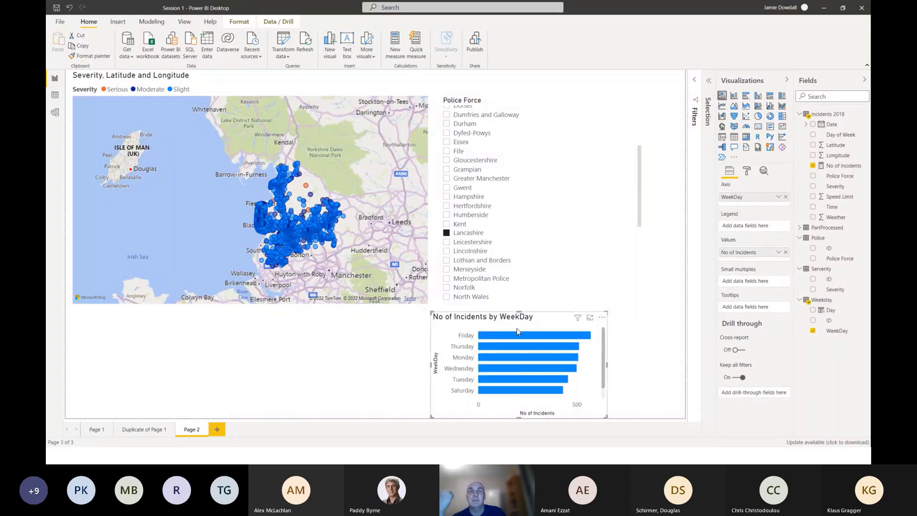
- Move the weekday bar chart beneath the map, cross-filter the map by its Monday bar, and widen the chart
drag(543, 323, 325, 330)
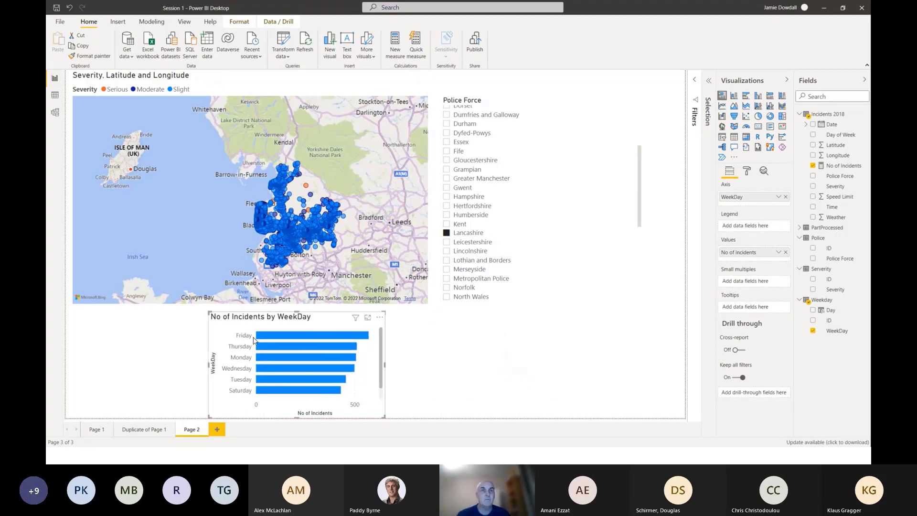
click(265, 356)
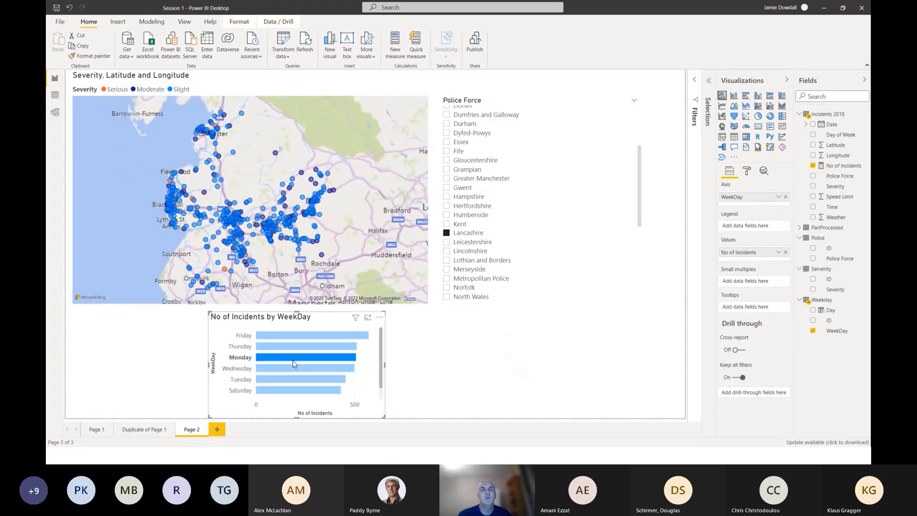
mouse_move(296, 360)
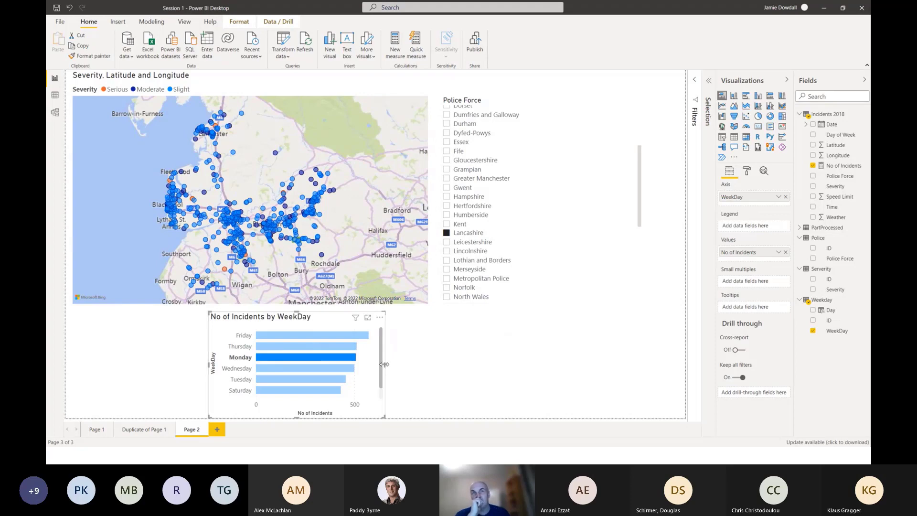
drag(385, 365, 420, 365)
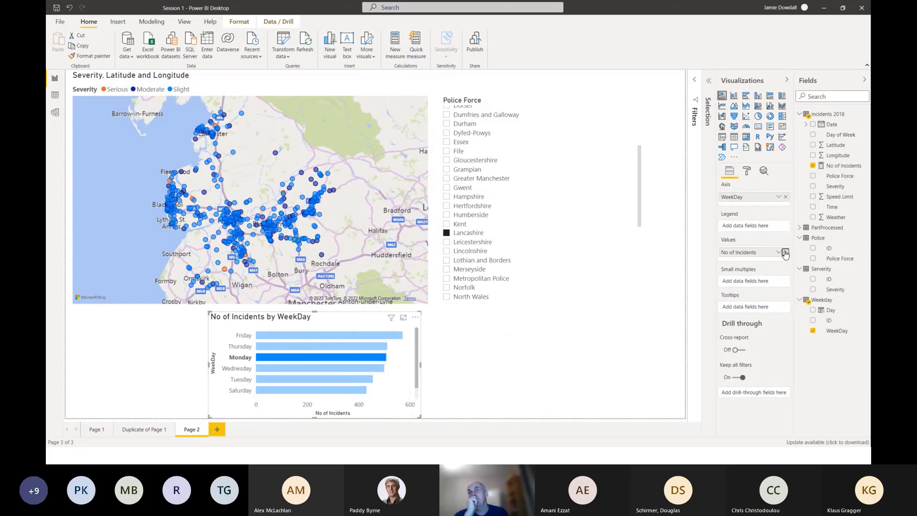
- Clear the bar chart's fields, convert it to a repositioned table, and add WeekDay and No of Incidents as its values
click(785, 252)
click(785, 197)
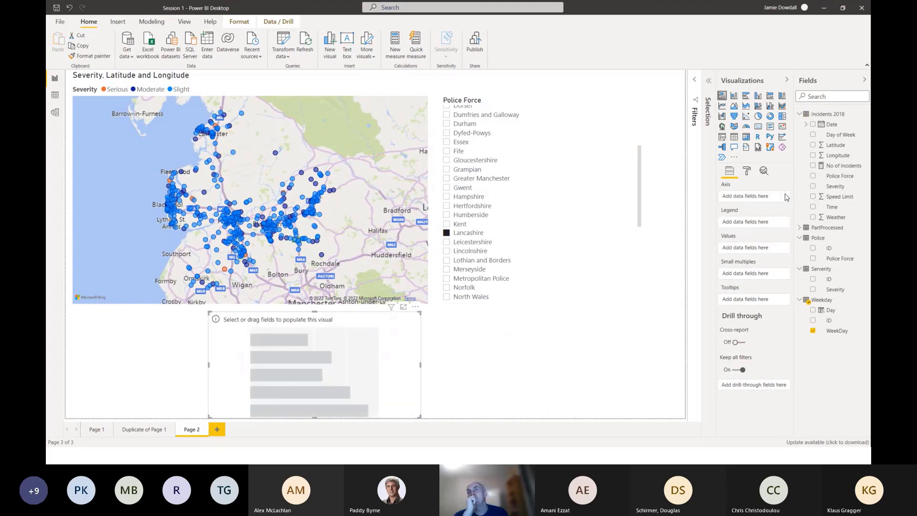
click(736, 137)
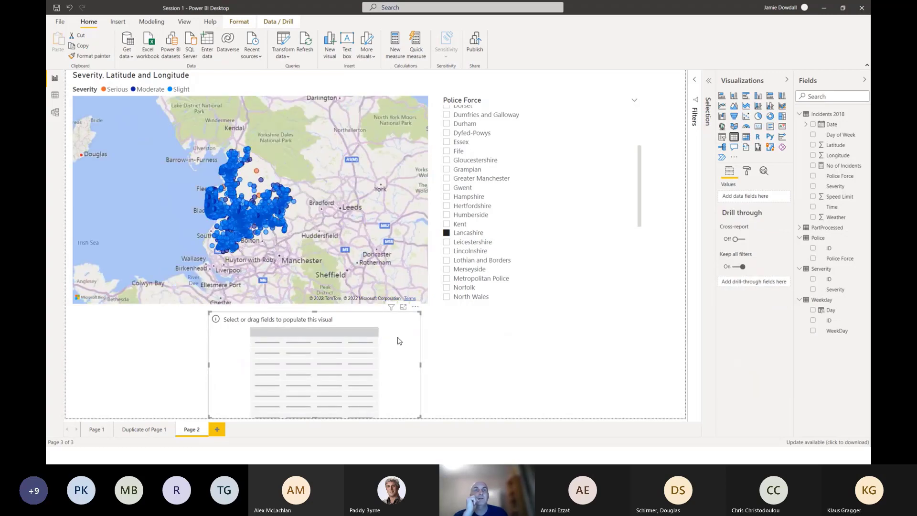
drag(399, 341, 479, 335)
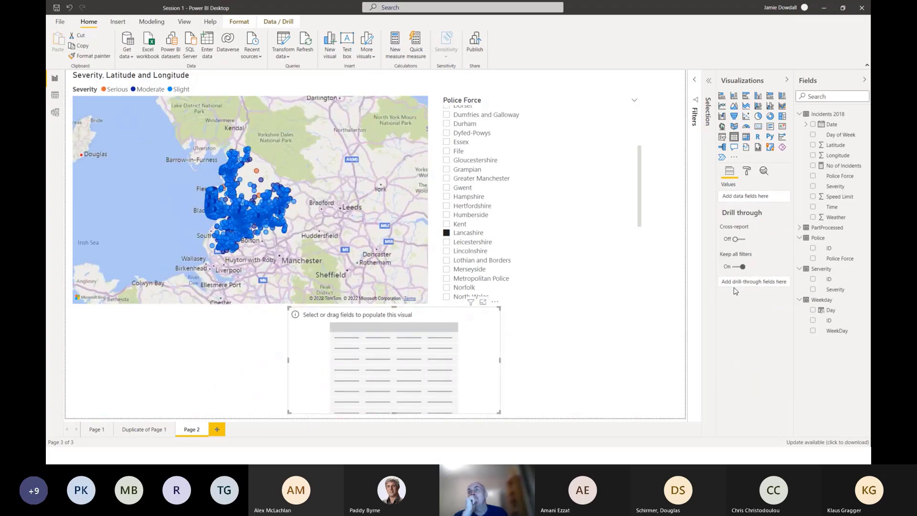
drag(837, 330, 409, 343)
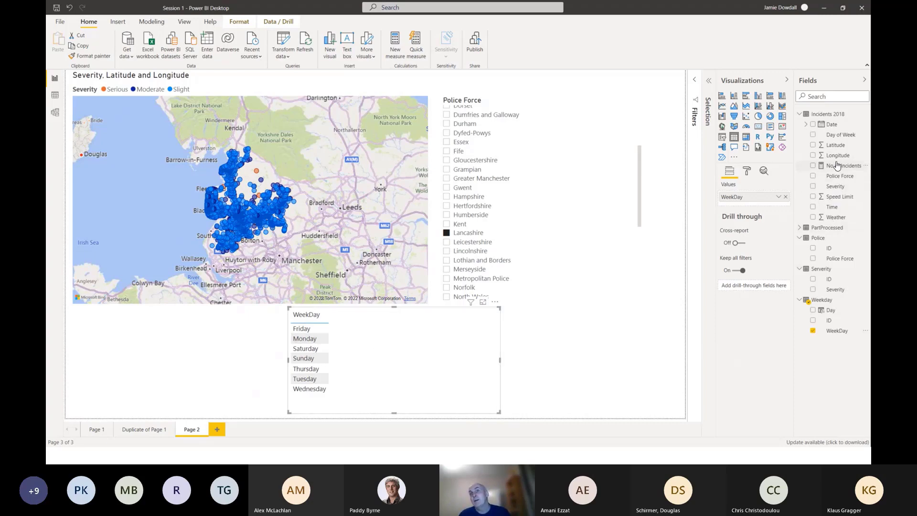
drag(837, 166, 744, 204)
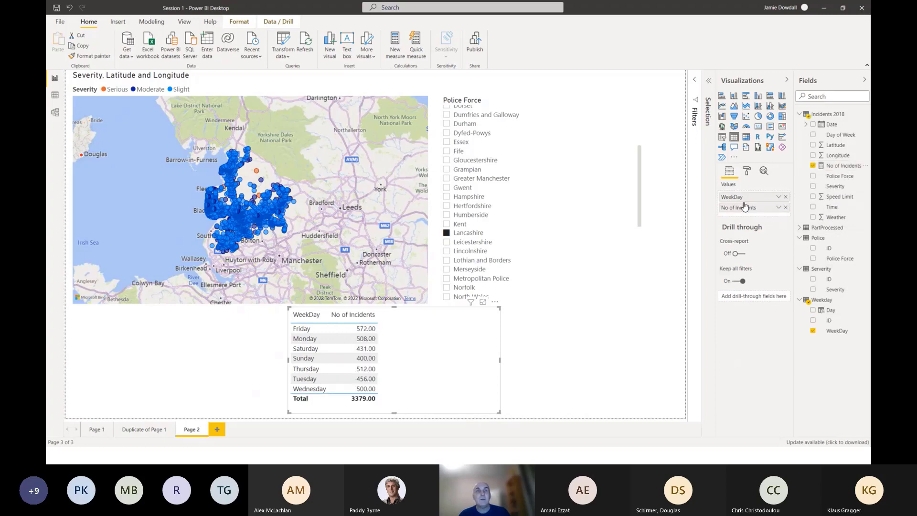
- Try the weekday table as a stacked bar chart and switch it back to a table
click(722, 95)
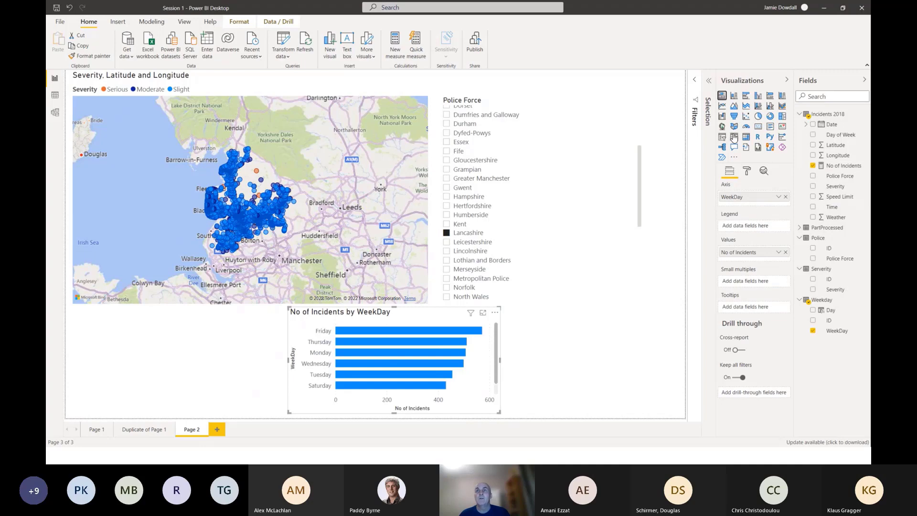
click(734, 136)
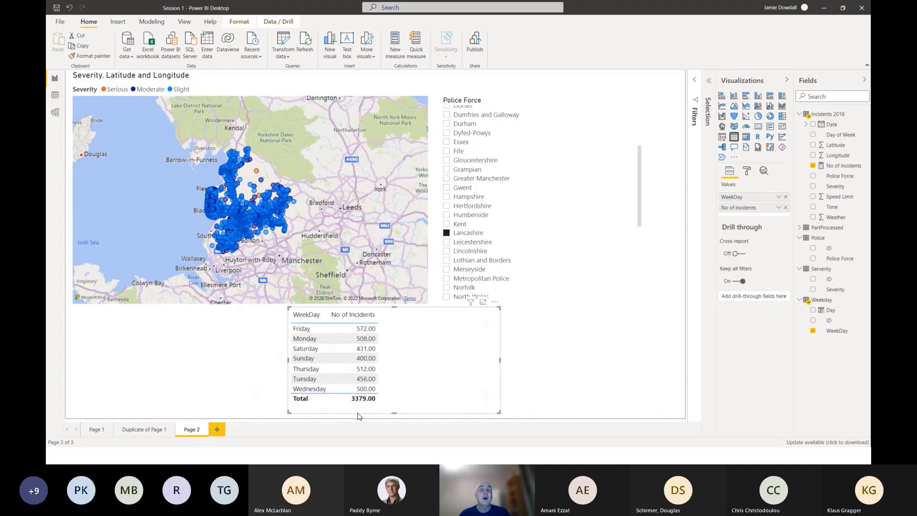
- Clear the Lancashire selection in the Police Force slicer and filter the page to Grampian instead
click(446, 234)
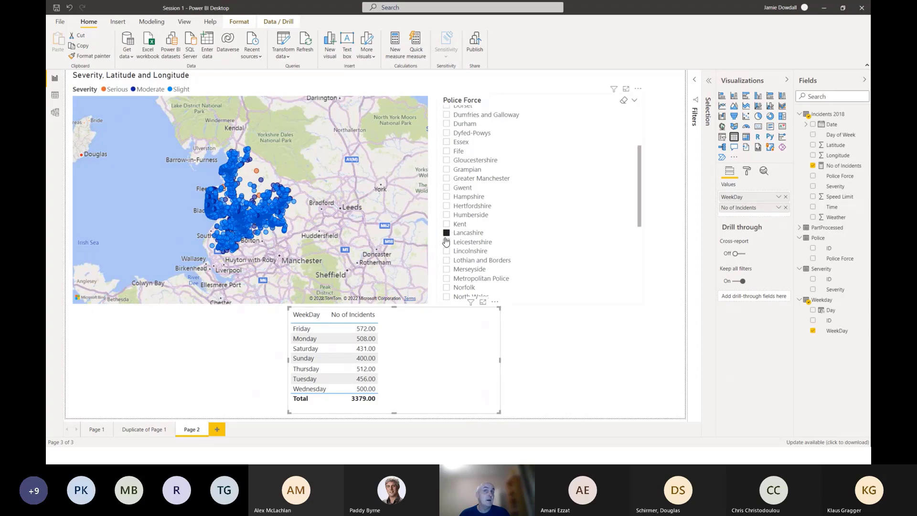
click(447, 234)
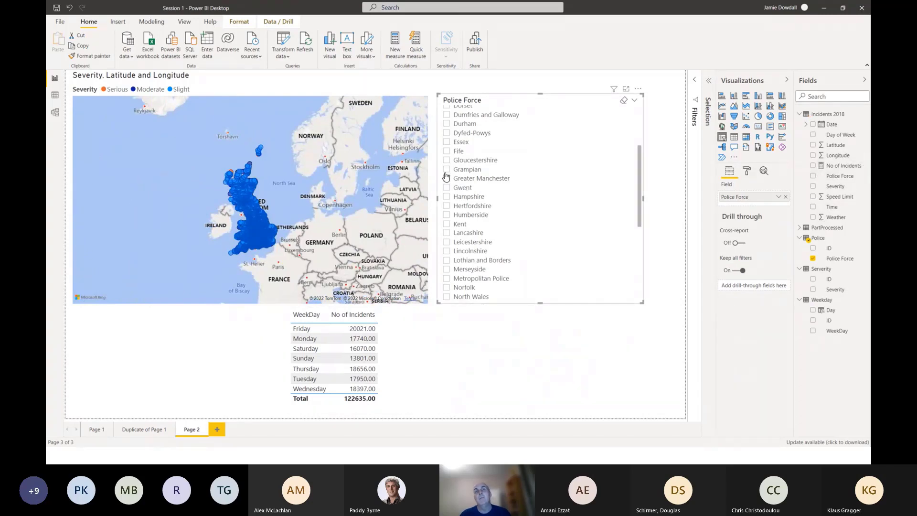
click(447, 170)
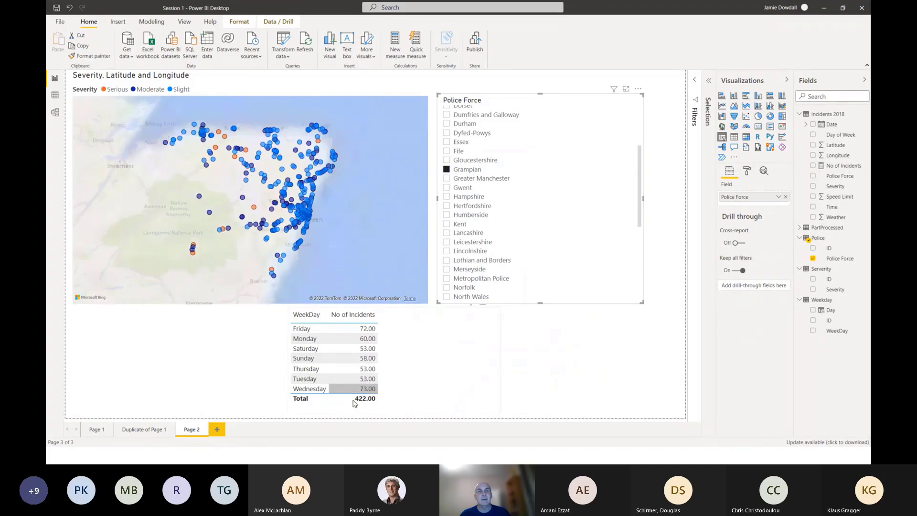
- Undo the mistaken conversion of the Police Force slicer and turn the weekday incident table into a stacked bar chart instead
click(722, 96)
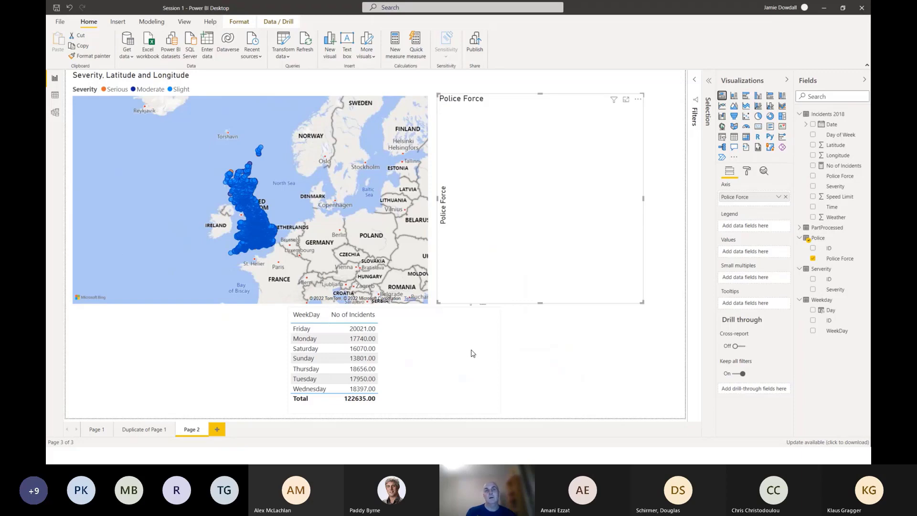
key(ctrl+z)
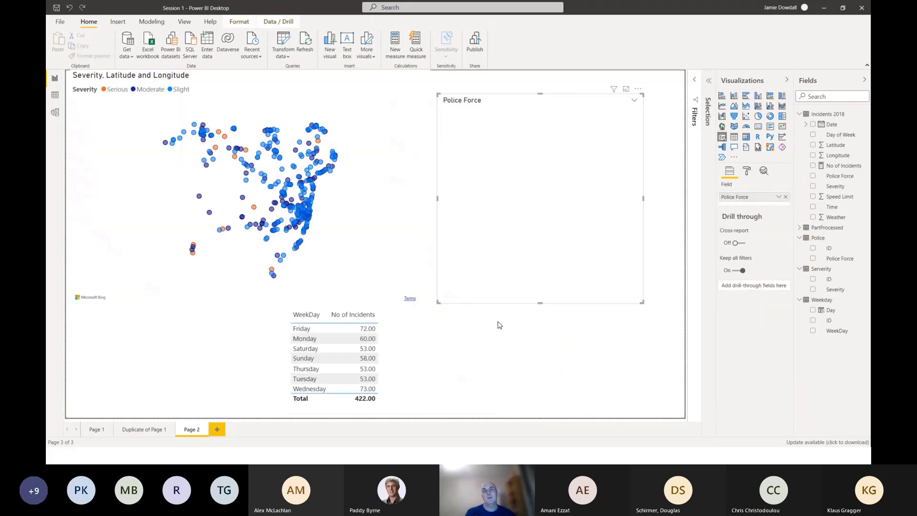
click(404, 348)
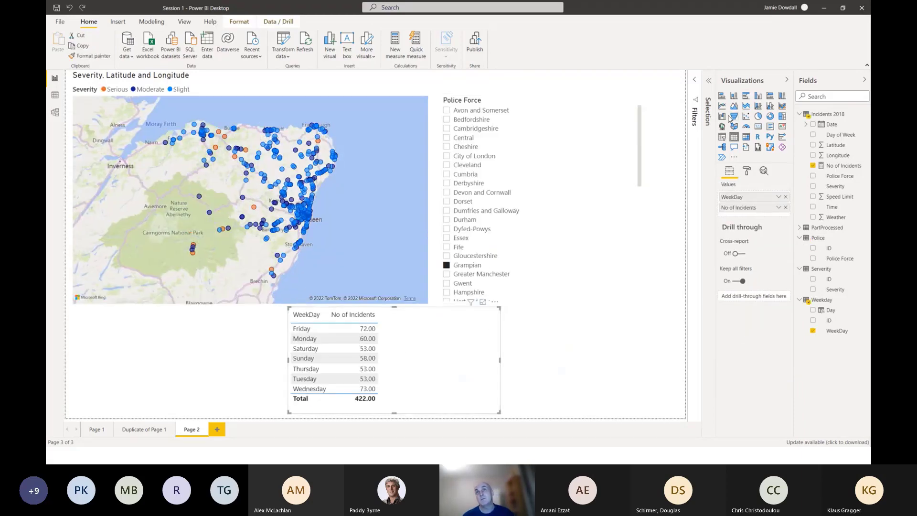
click(722, 96)
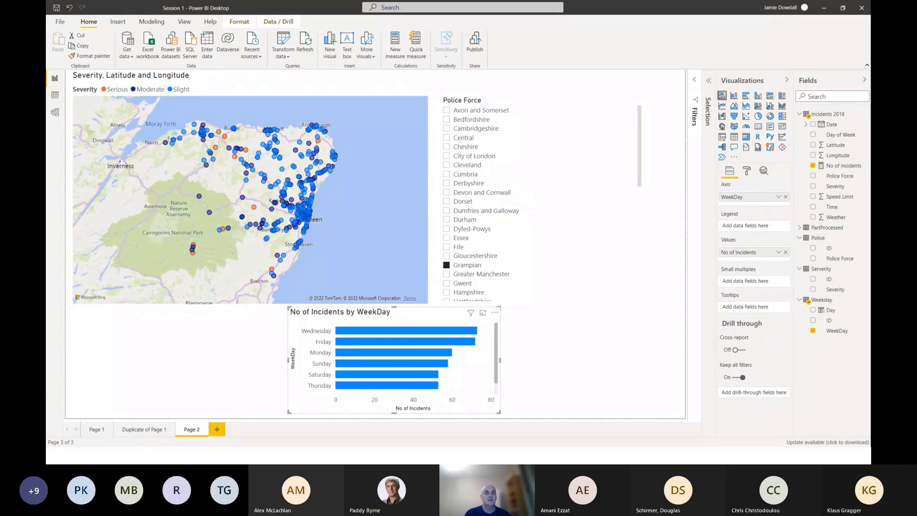
- Switch to Page 1, select its incident location map, and expand the report's slide-out FILTERS pane
click(96, 429)
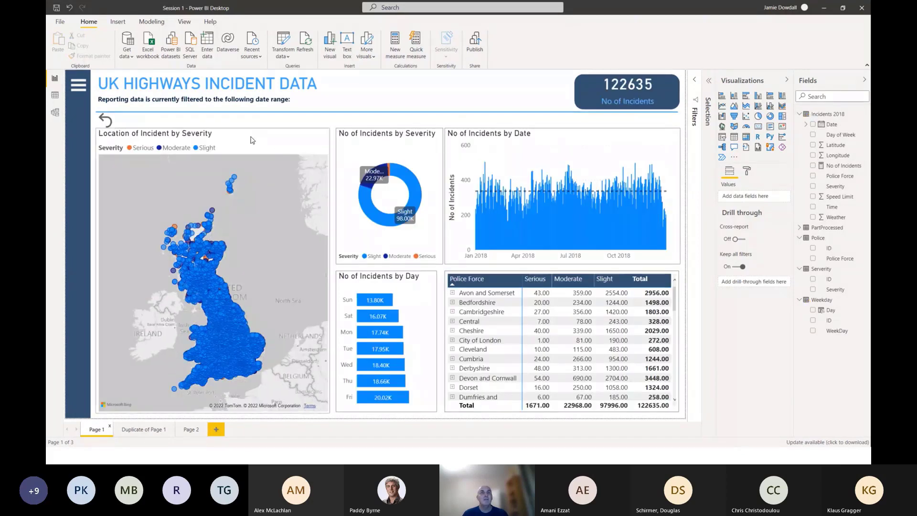
click(252, 140)
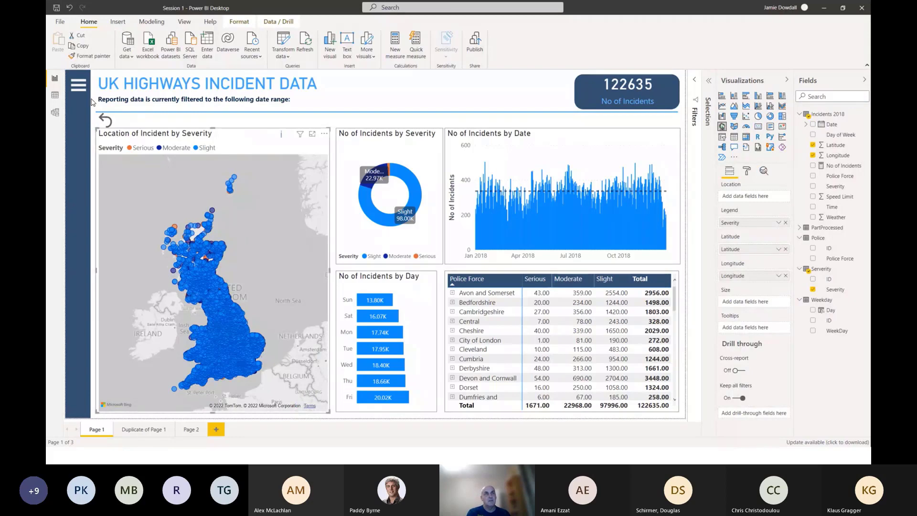
ctrl+click(79, 85)
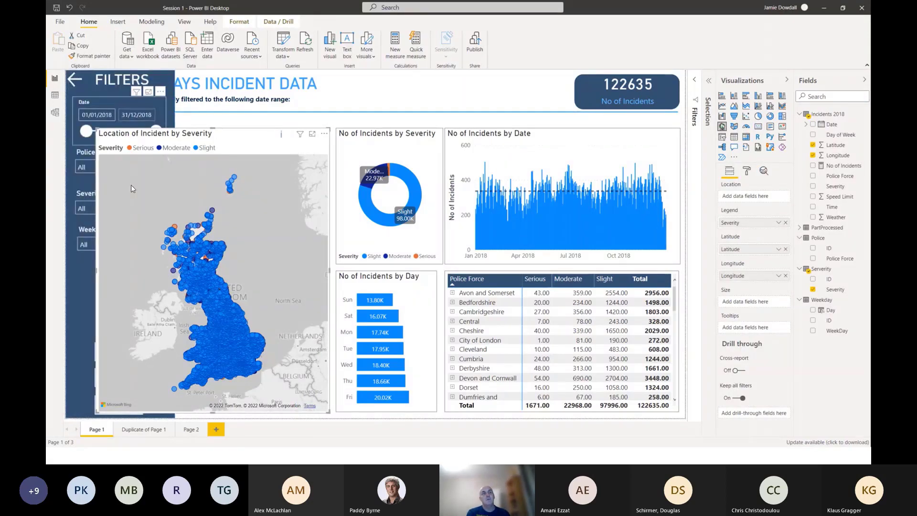